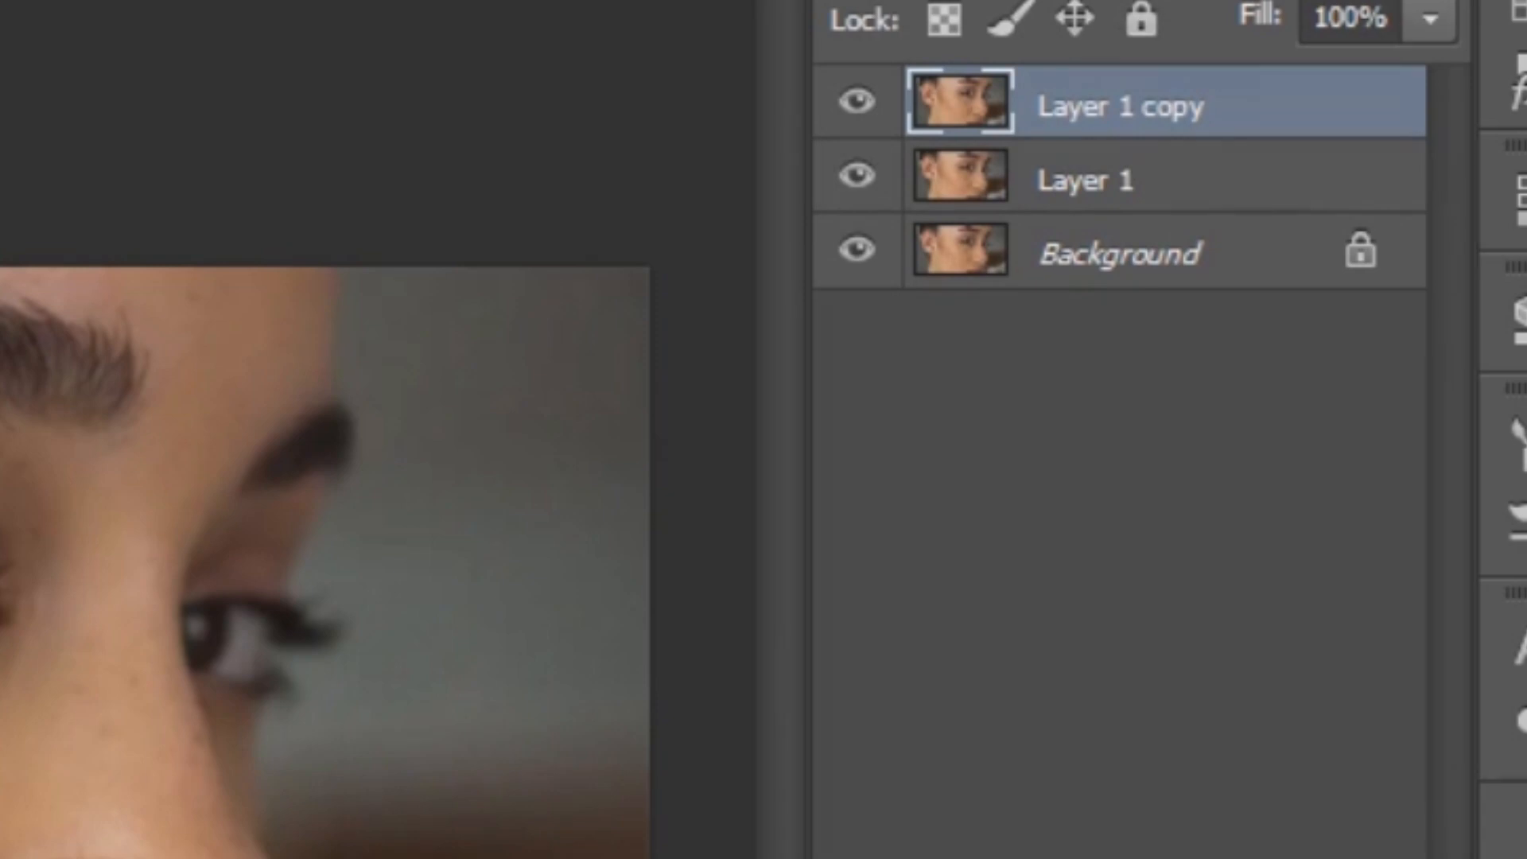
Apply a Surface Blur to Layer 1 with a radius of 20 pixels and a threshold of 30 levels
left_click(1164, 177)
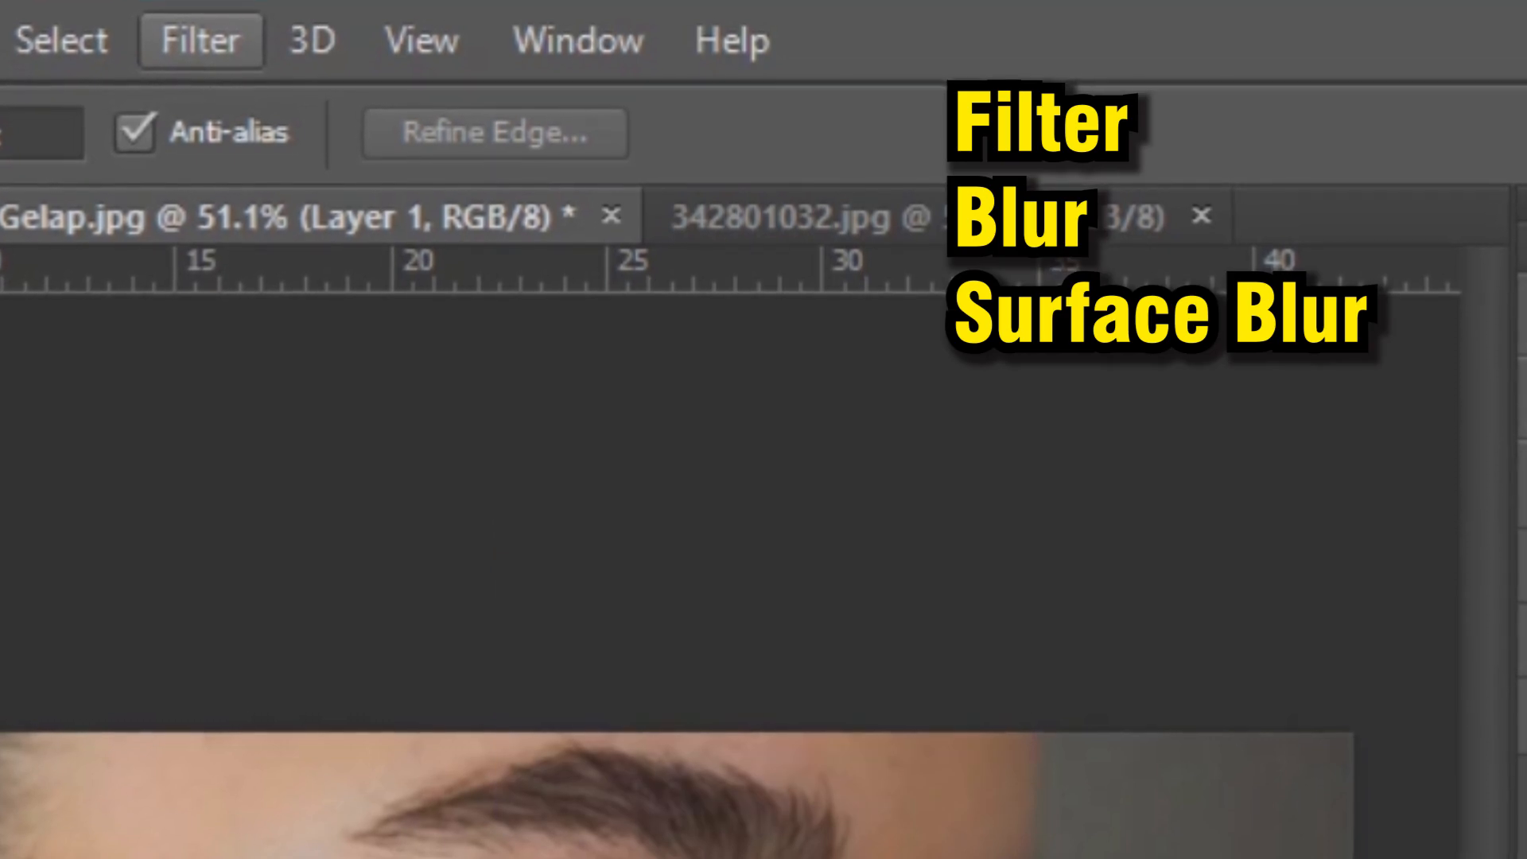
left_click(200, 40)
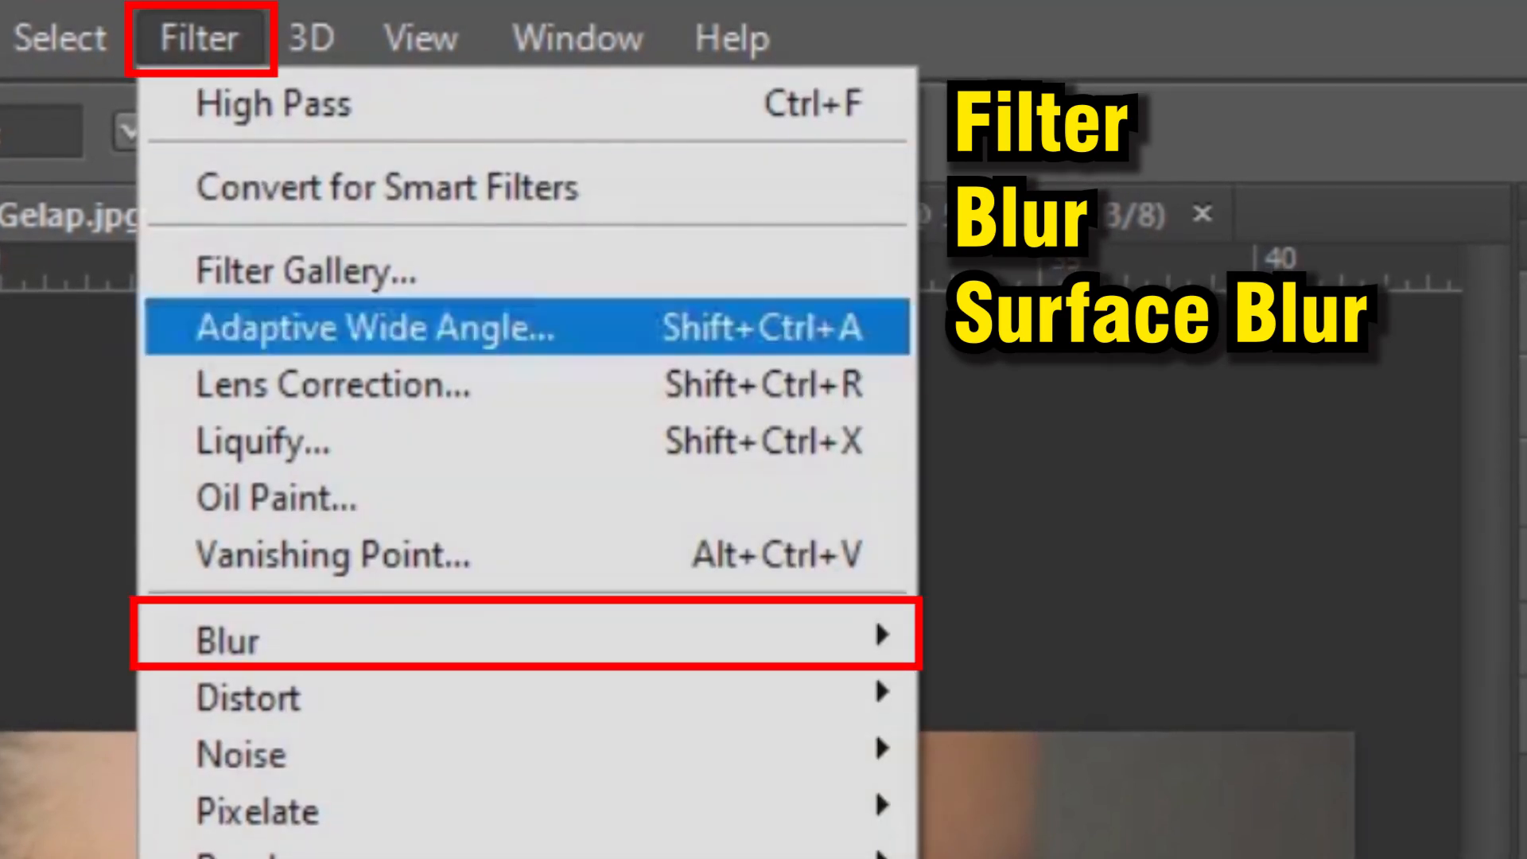
mouse_move(873, 629)
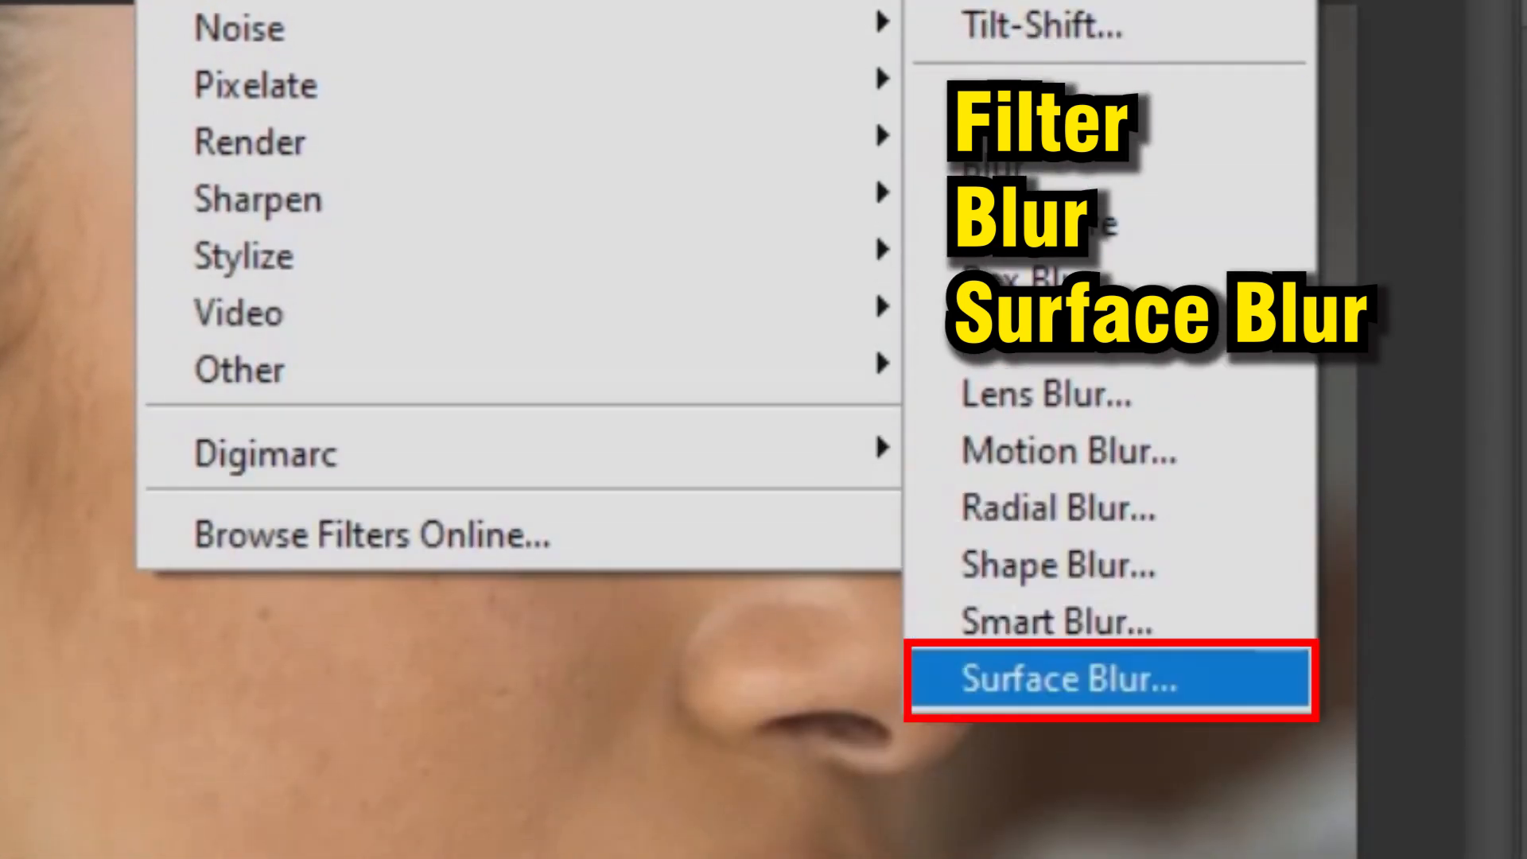
left_click(1070, 678)
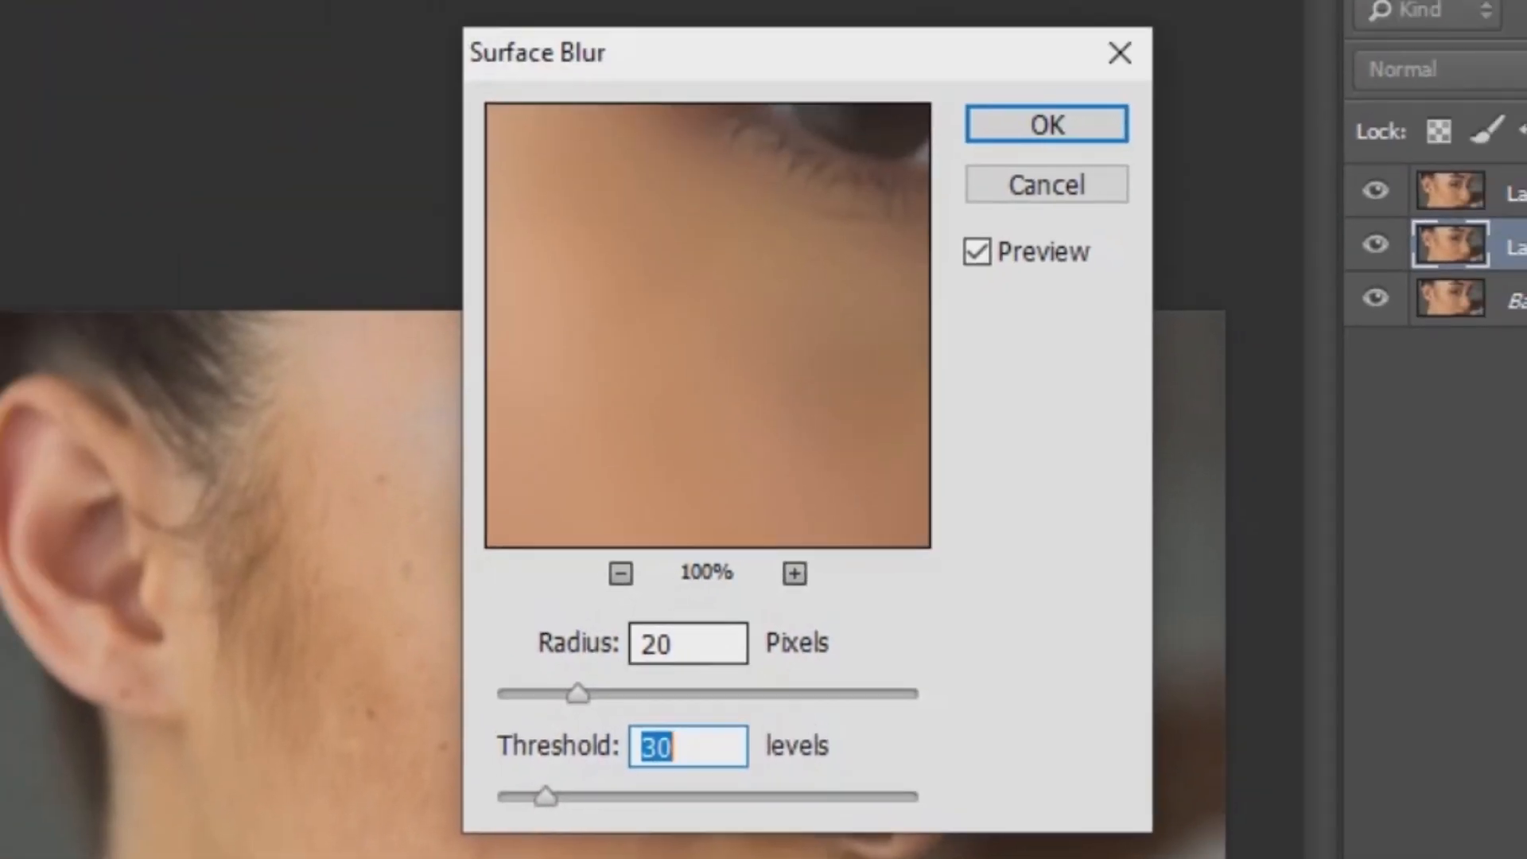
double_click(652, 606)
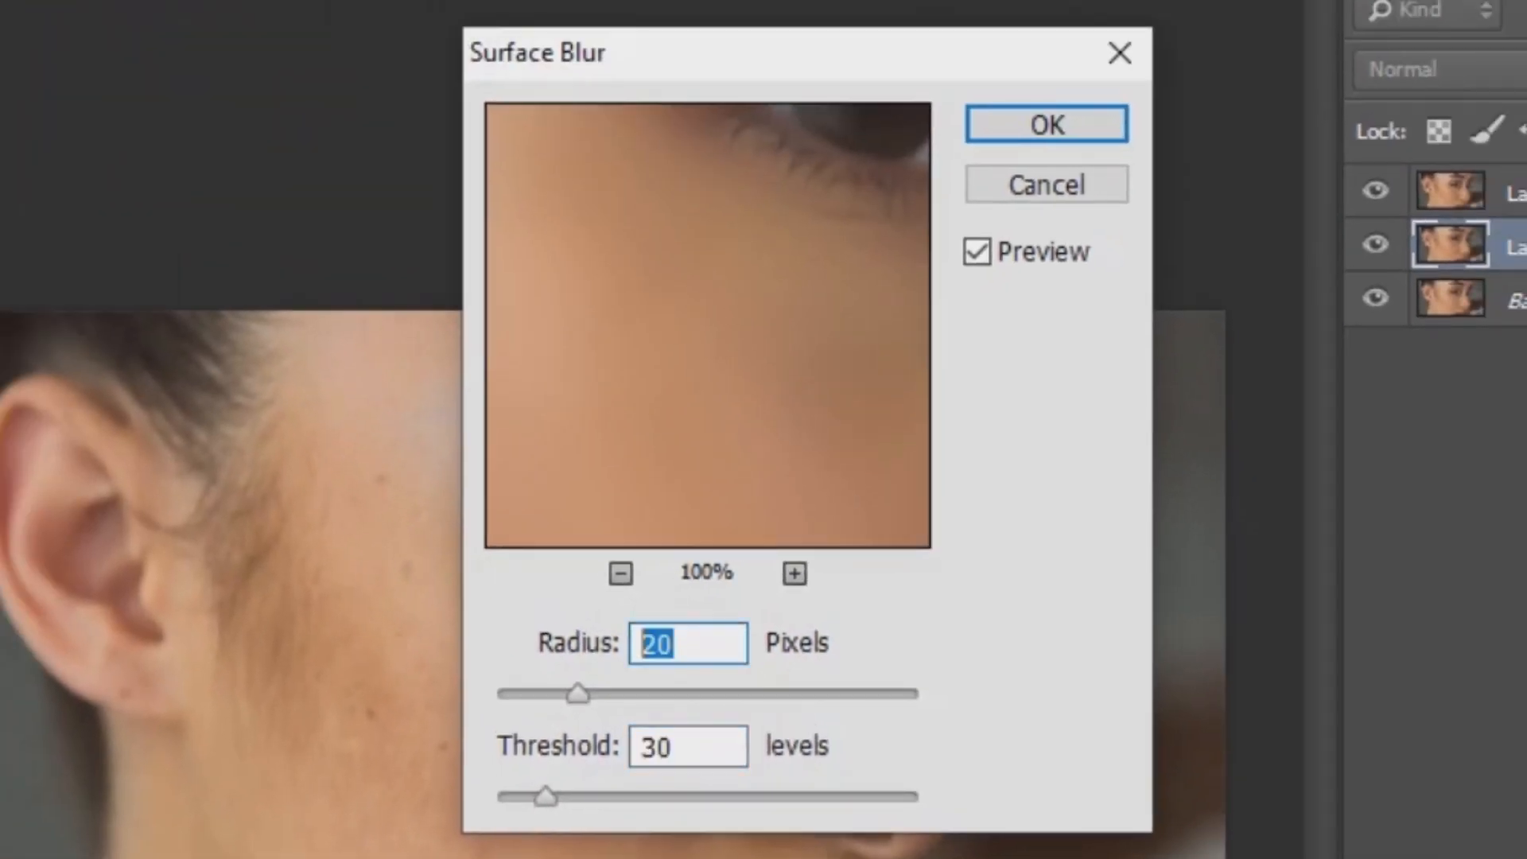
double_click(674, 747)
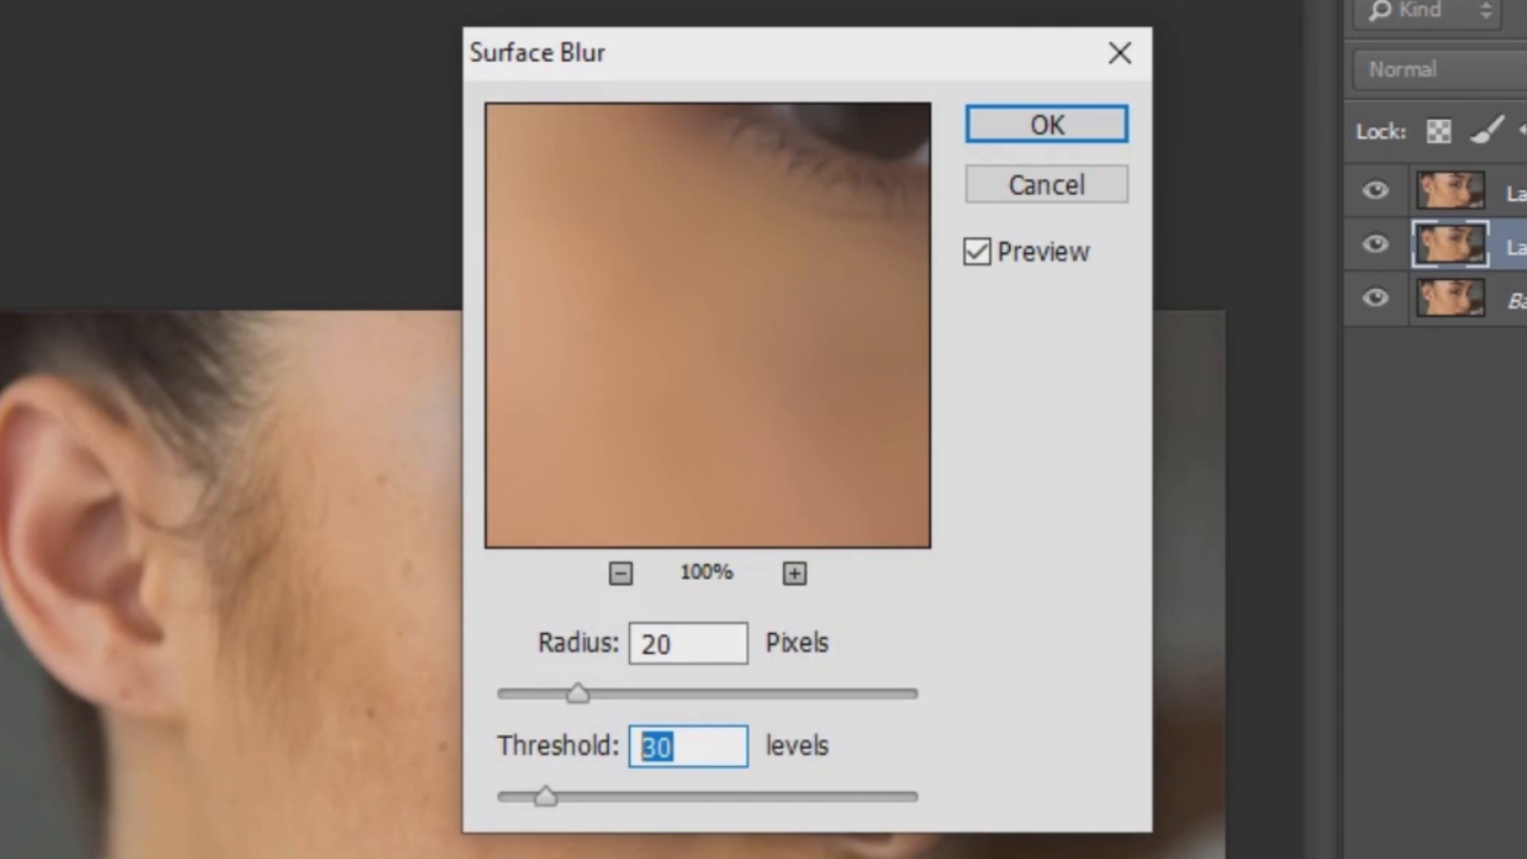
key("Return")
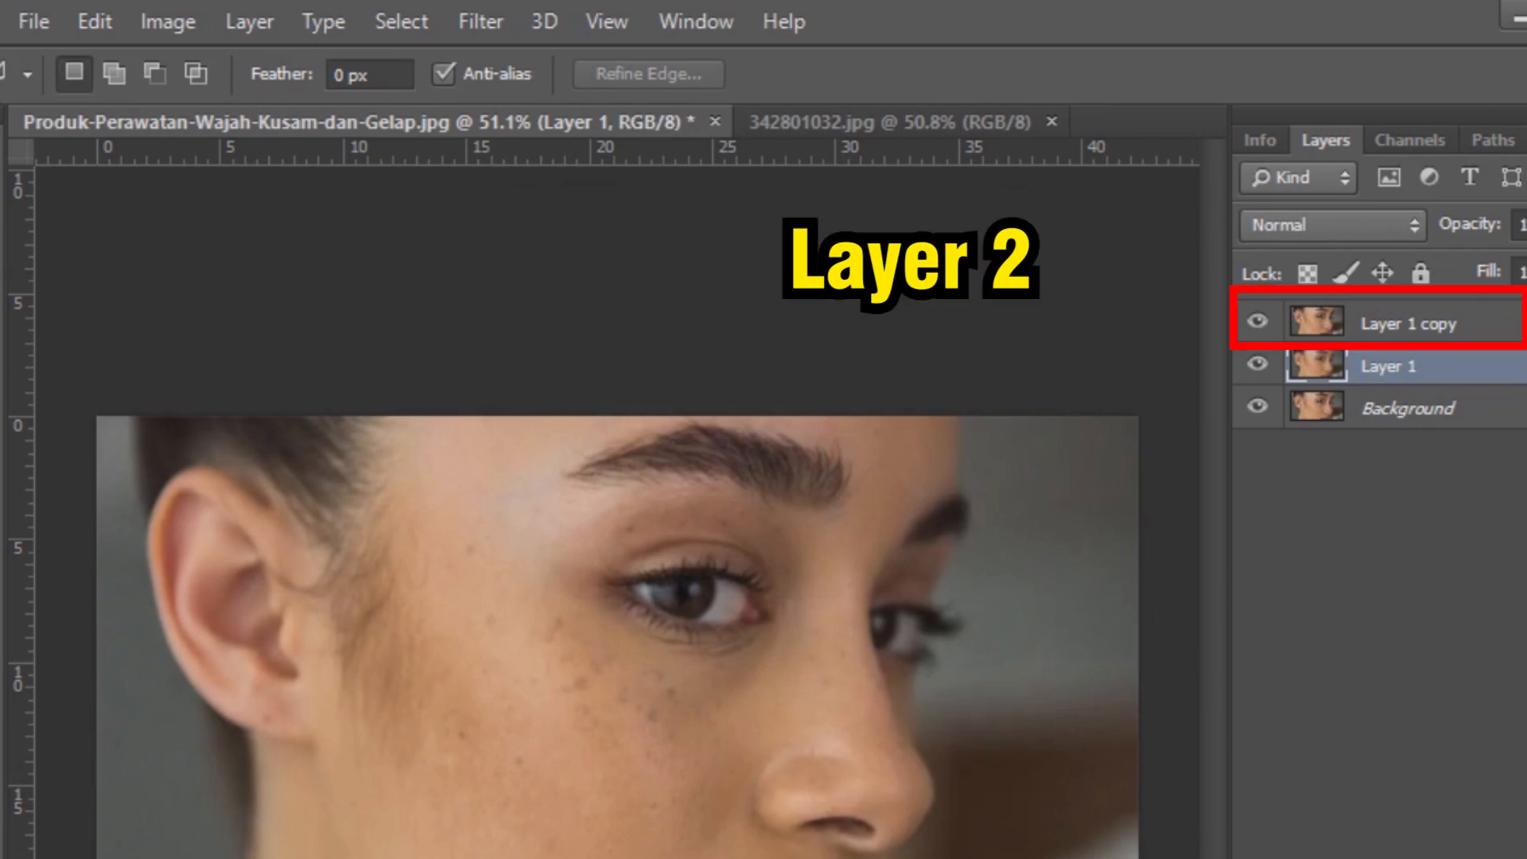
Apply a High Pass filter with a radius of 1.5 pixels to Layer 1 copy
left_click(1407, 323)
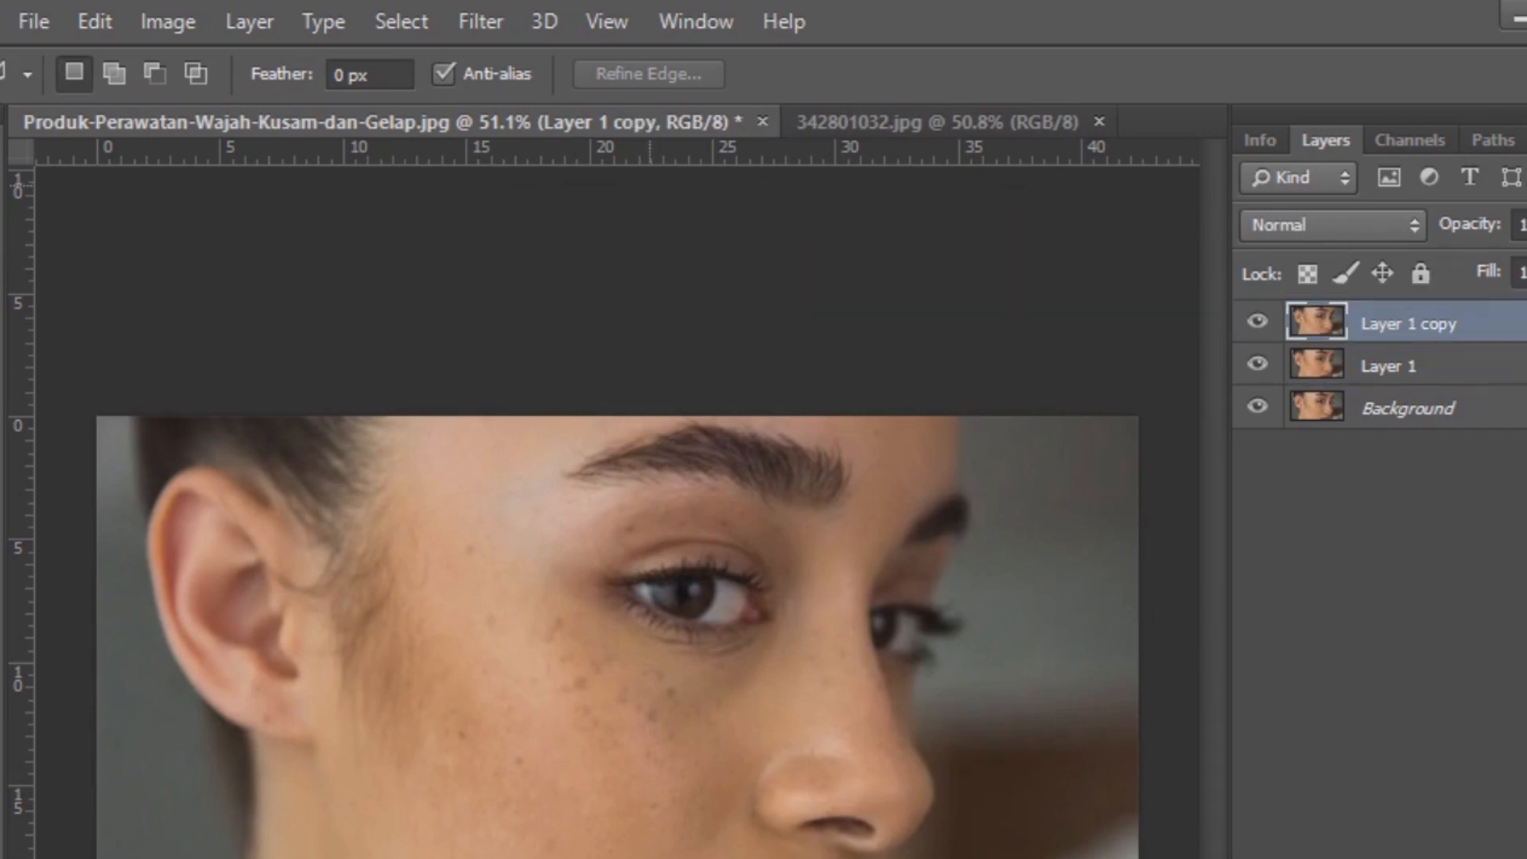
left_click(480, 22)
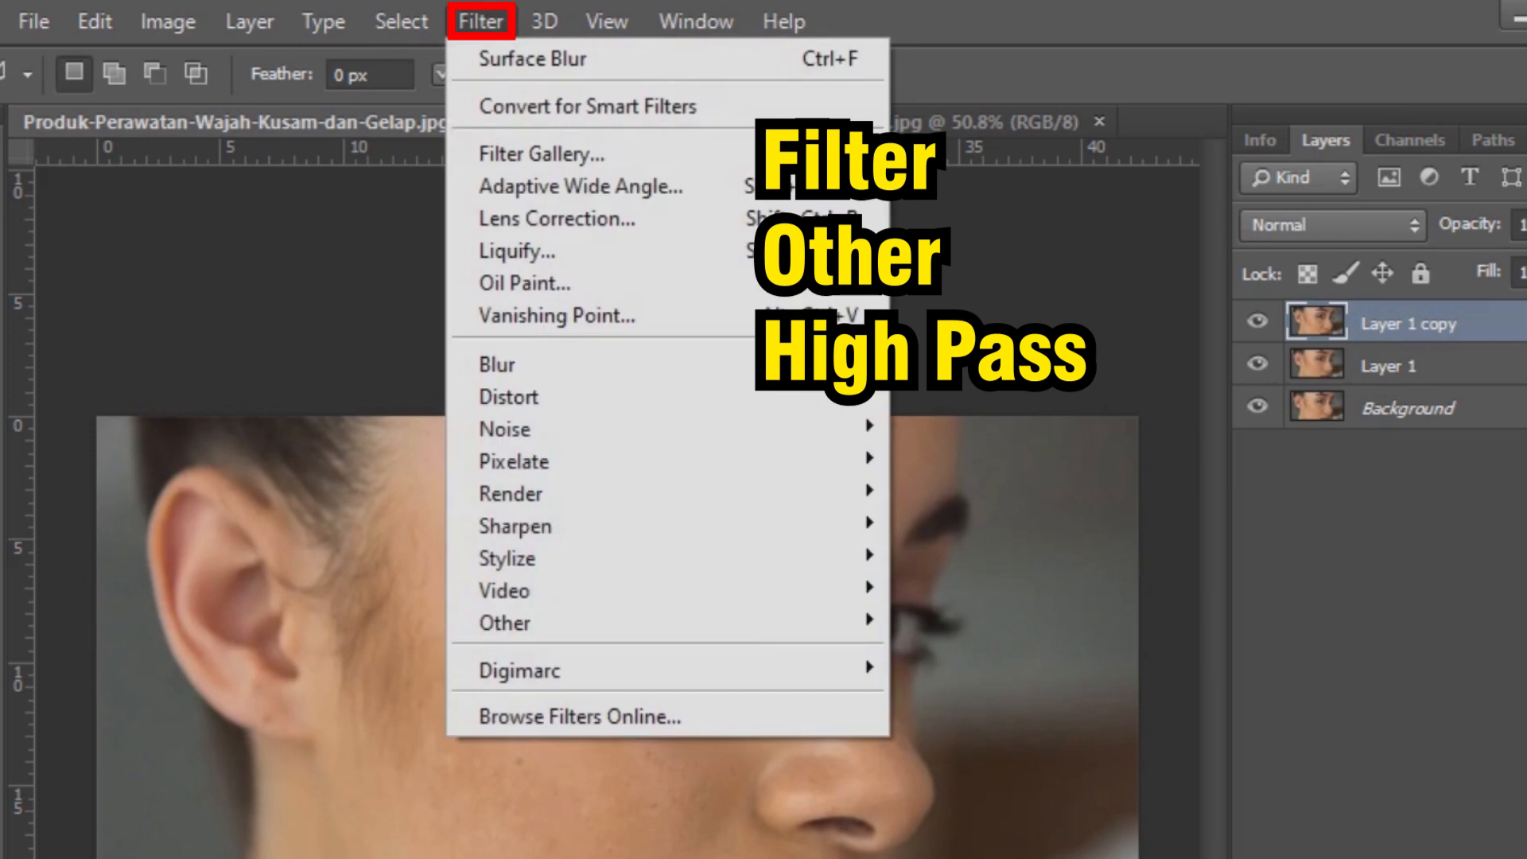
mouse_move(665, 622)
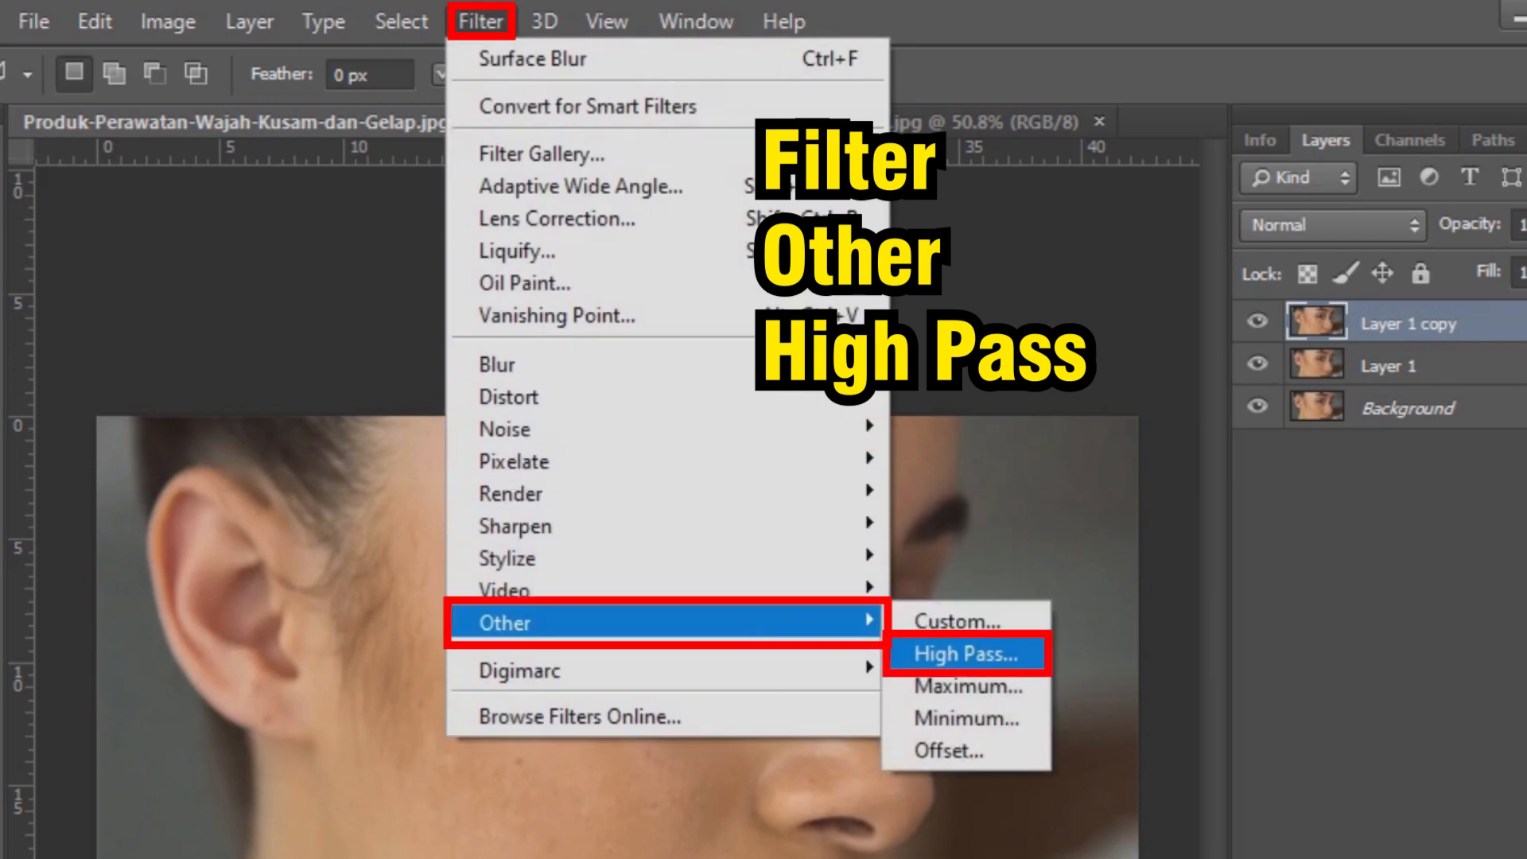
left_click(965, 654)
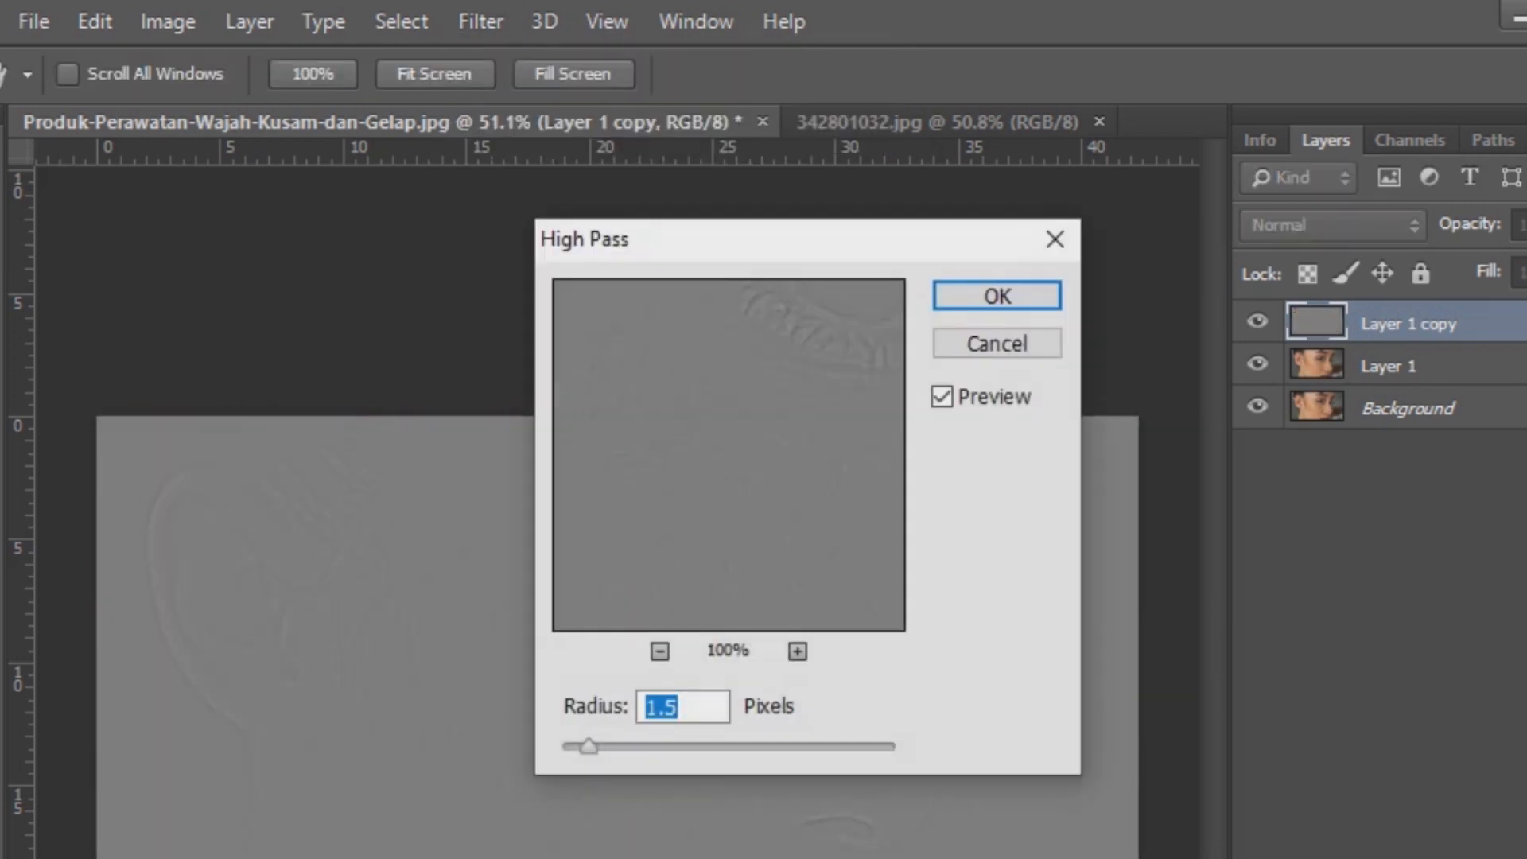
key("Tab")
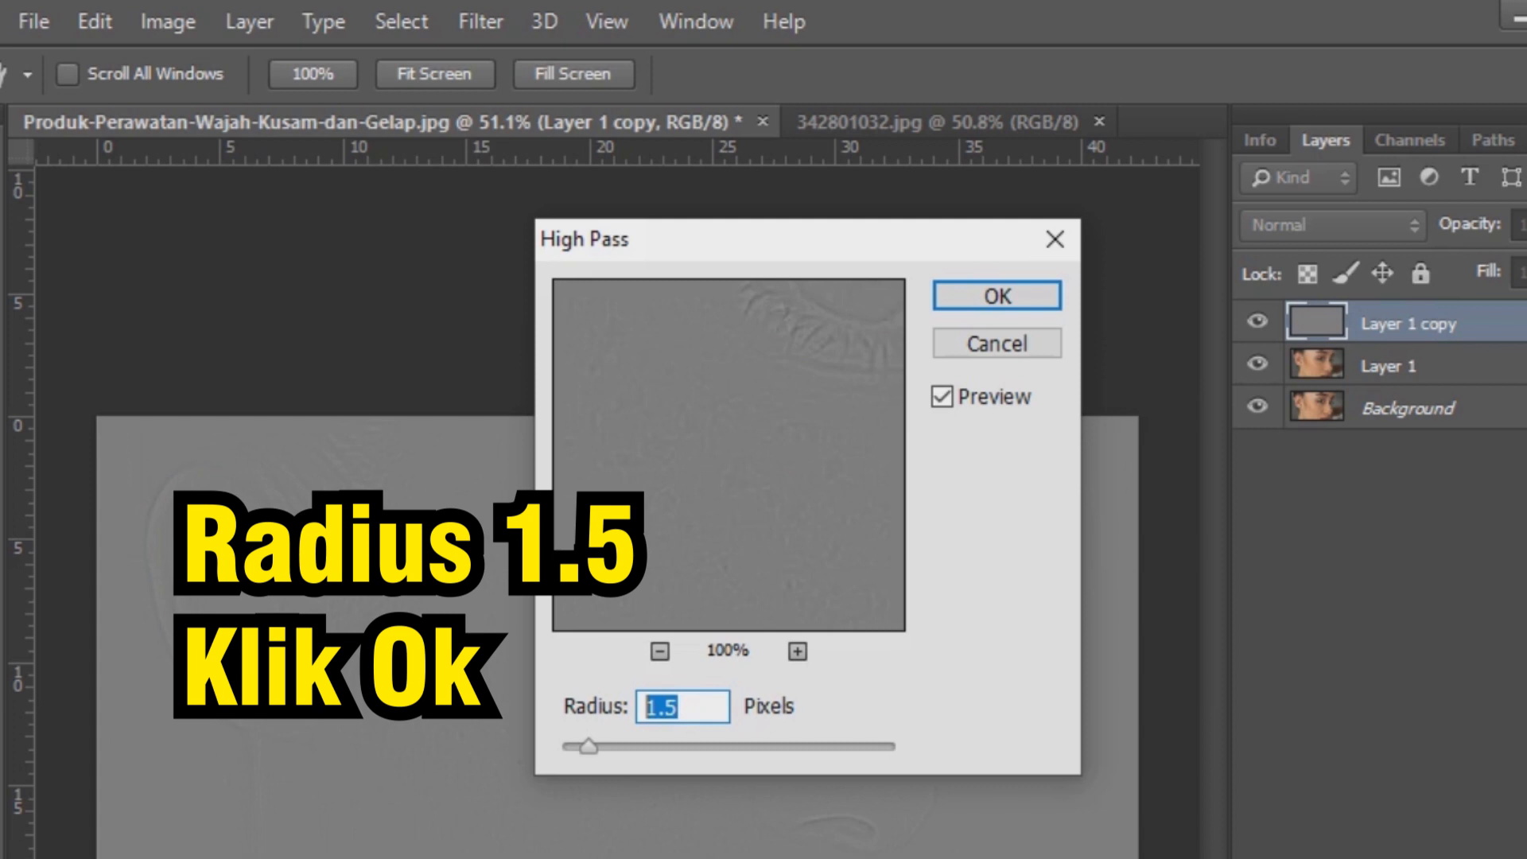
key("Return")
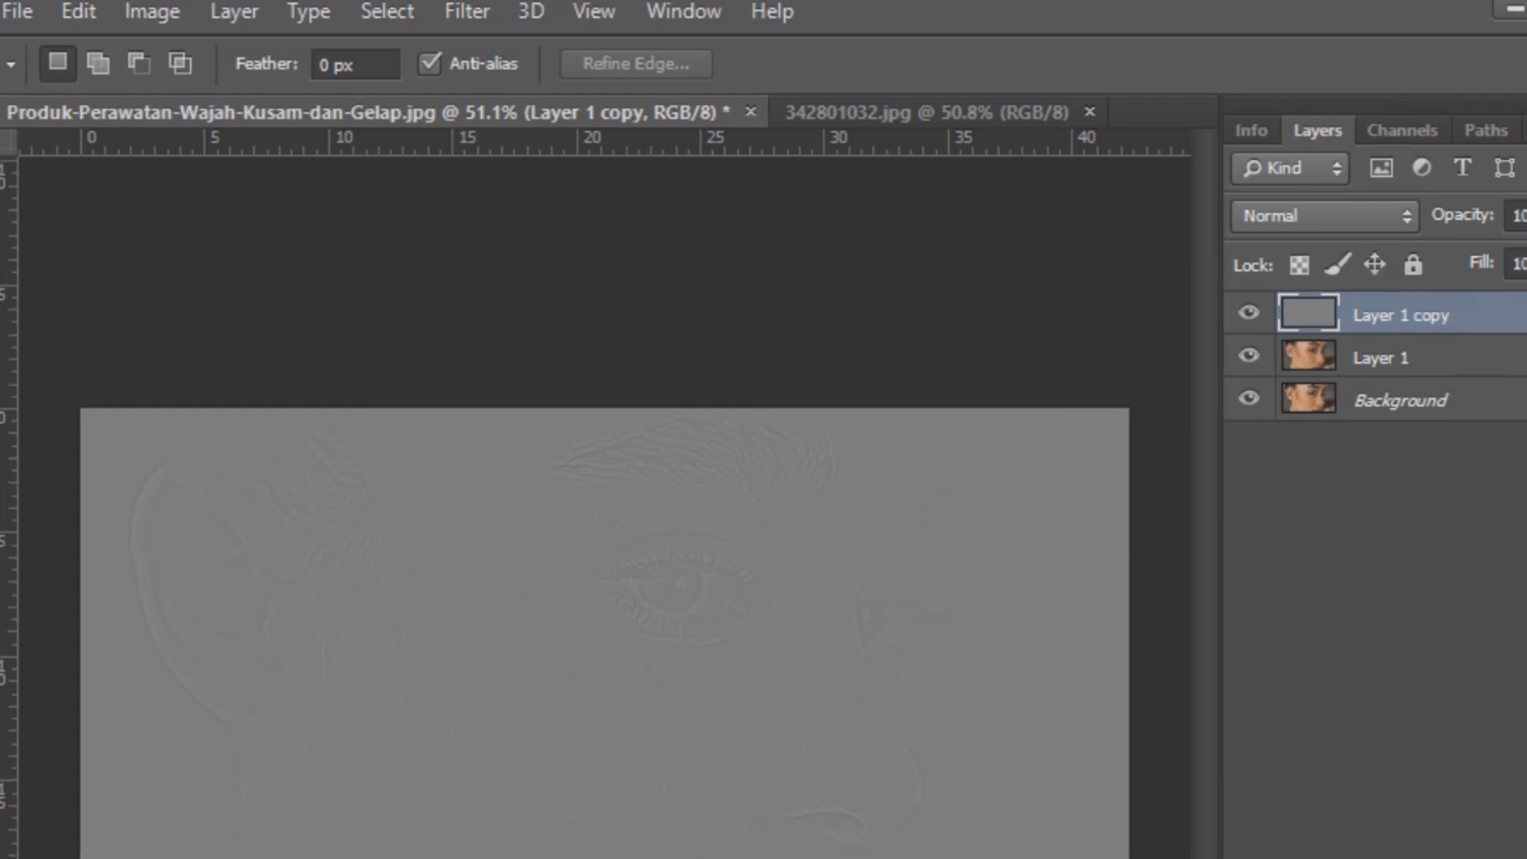
Set the blend mode of Layer 1 copy to Overlay and group it with Layer 1
left_click(1218, 97)
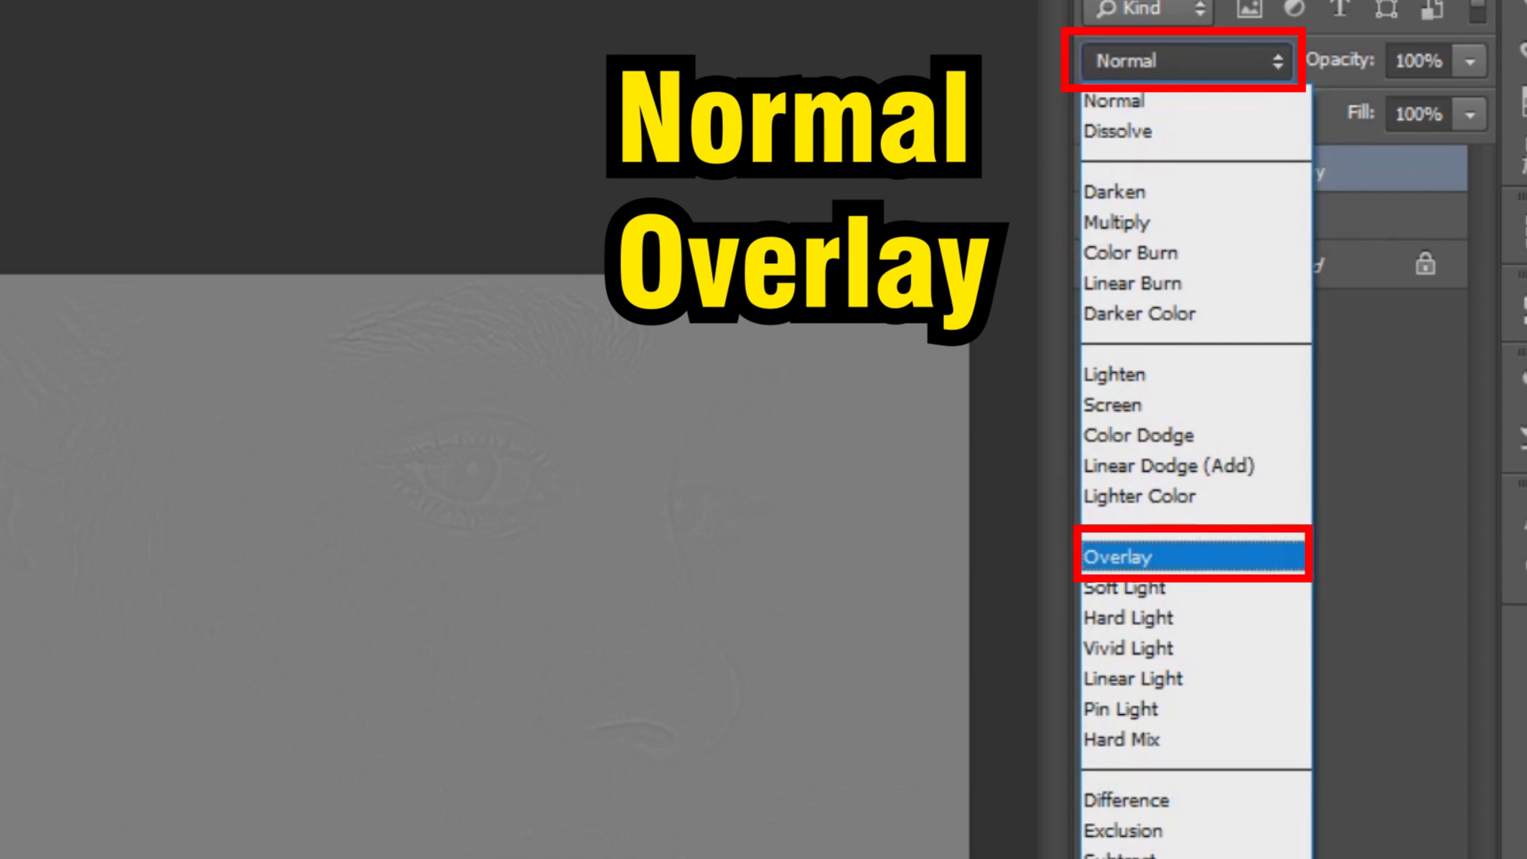
left_click(1192, 557)
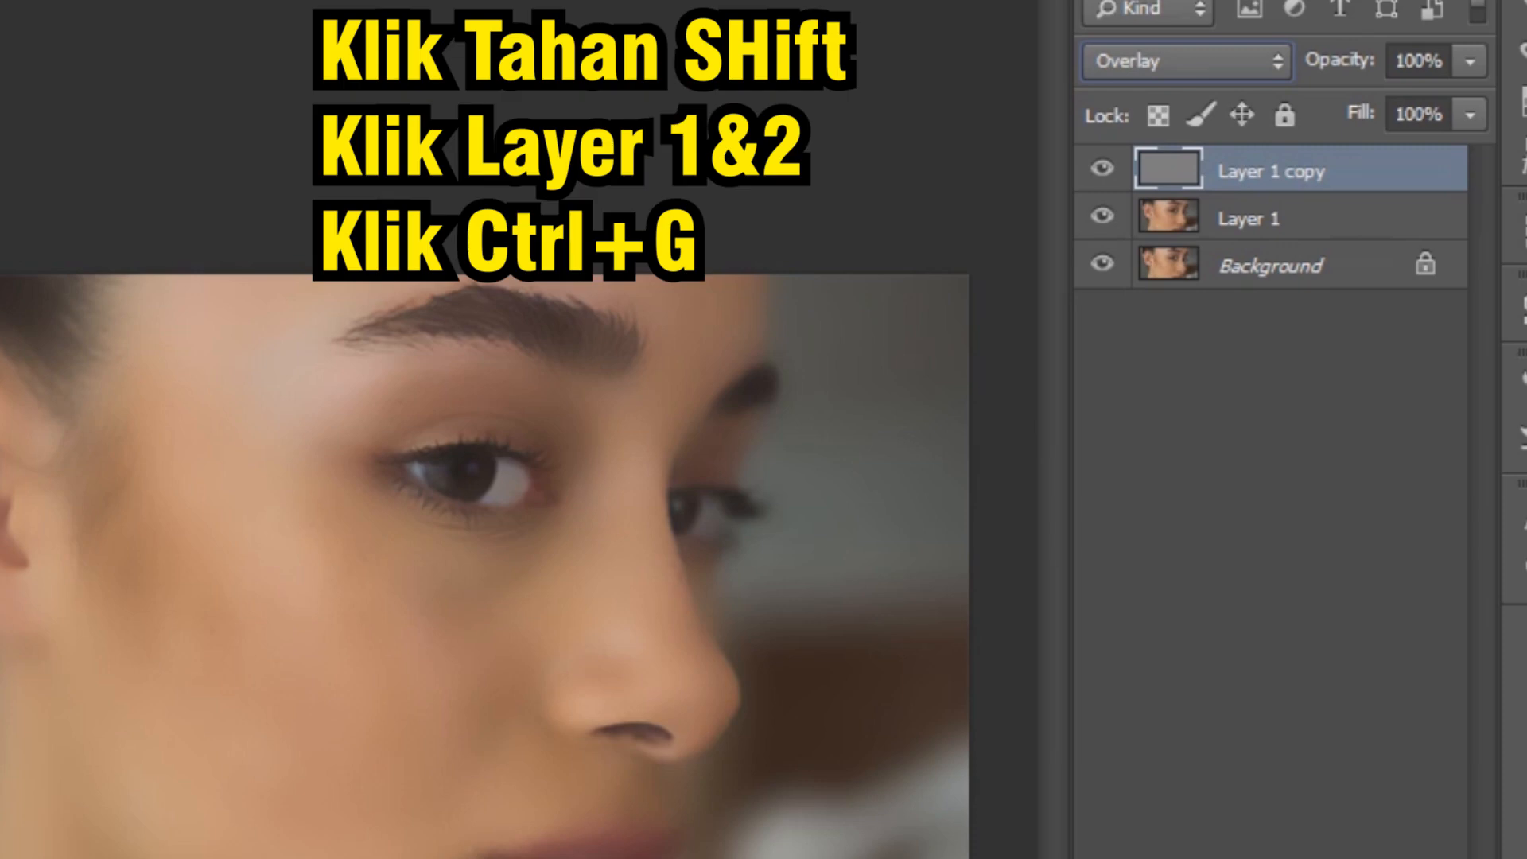
left_click(1304, 218, "shift")
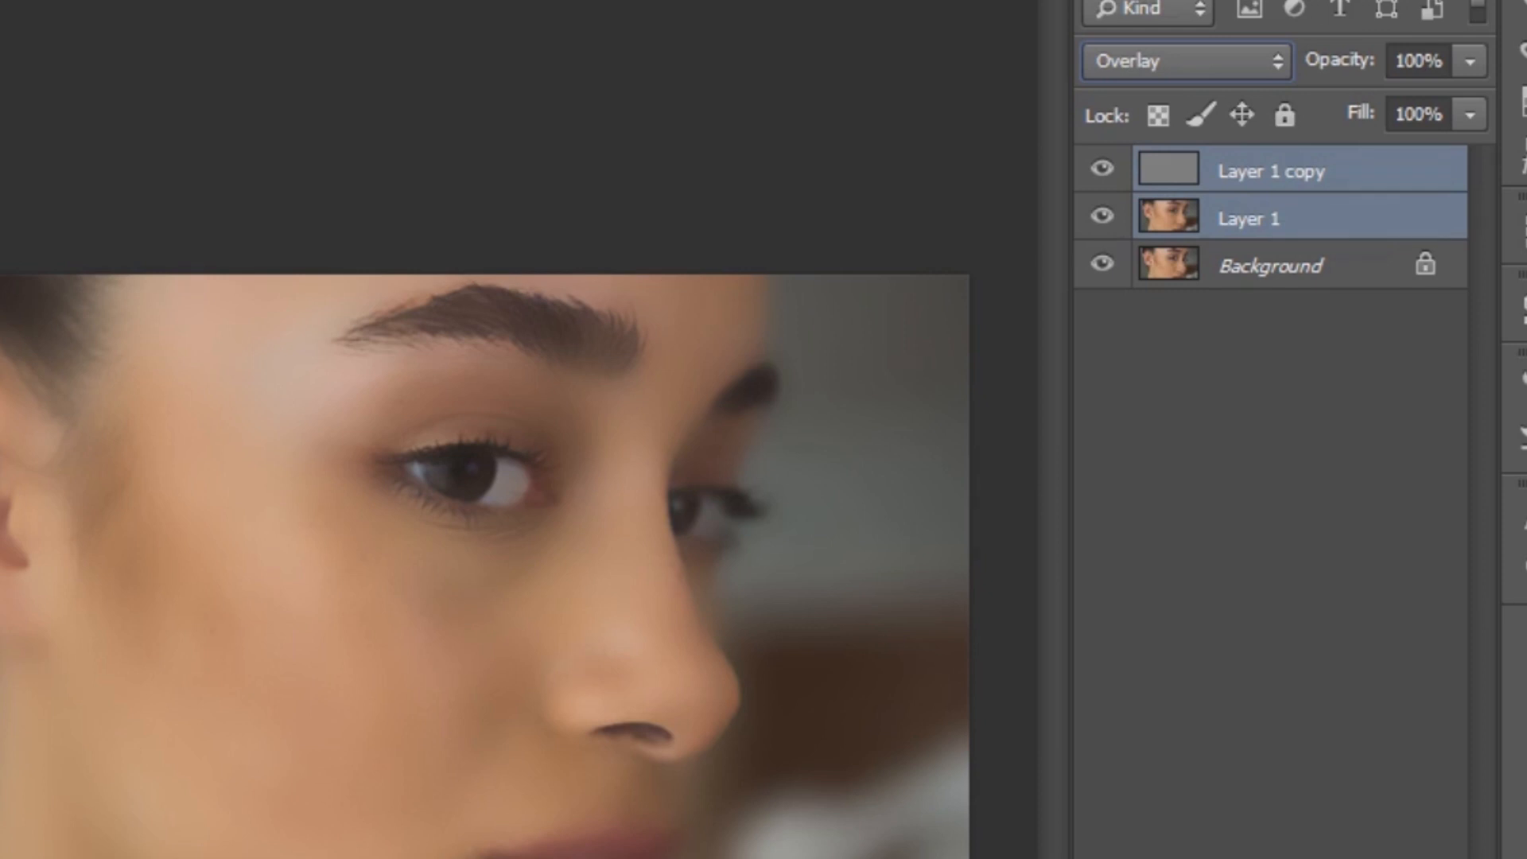
key("ctrl+g")
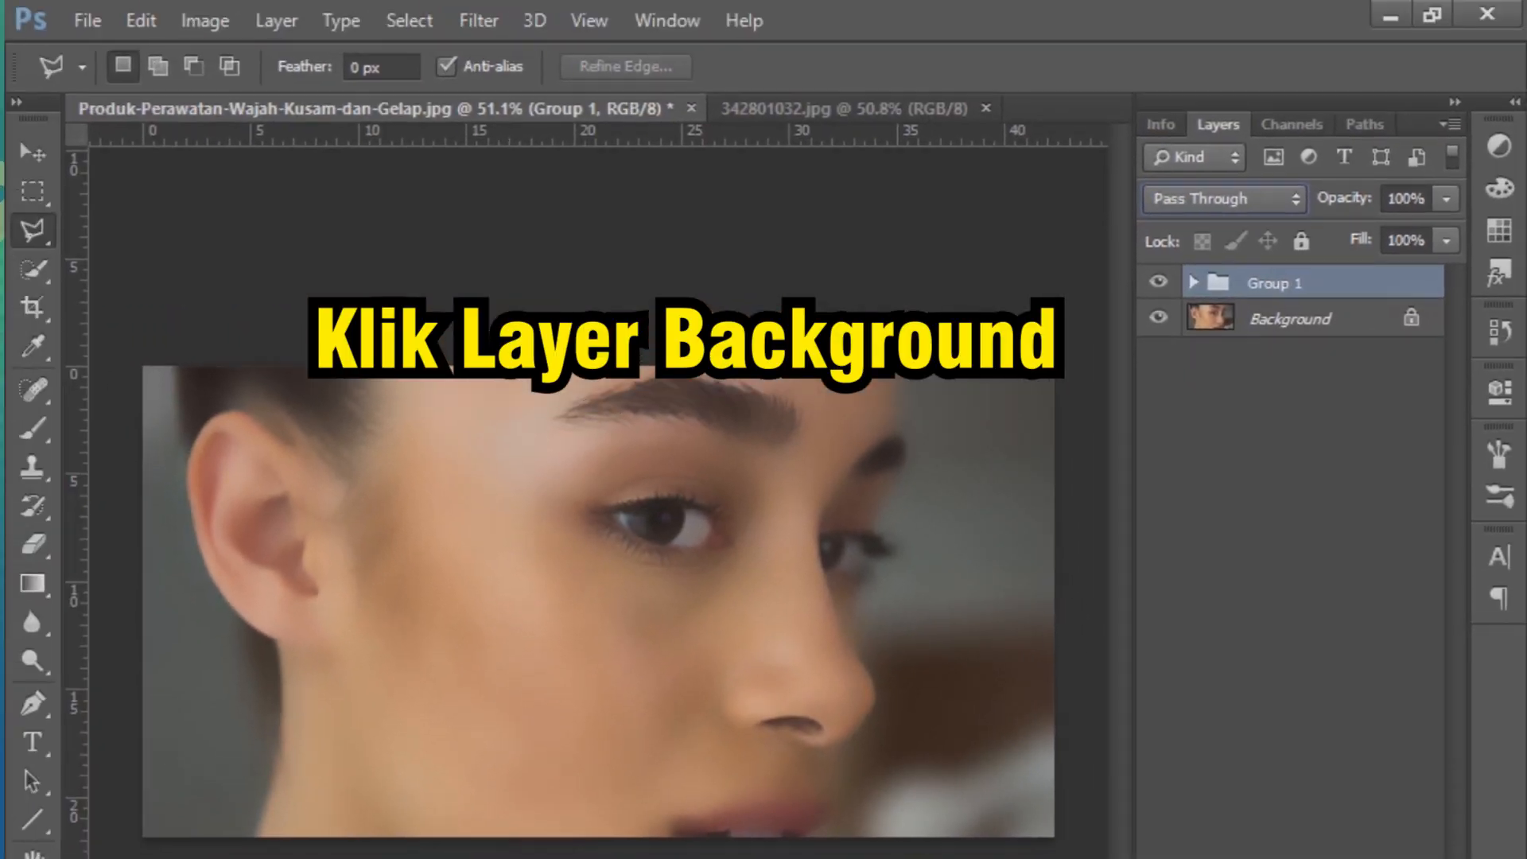
Select the skin on the Background layer using Color Range with Skin Tones and a fuzziness of 1
left_click(1312, 318)
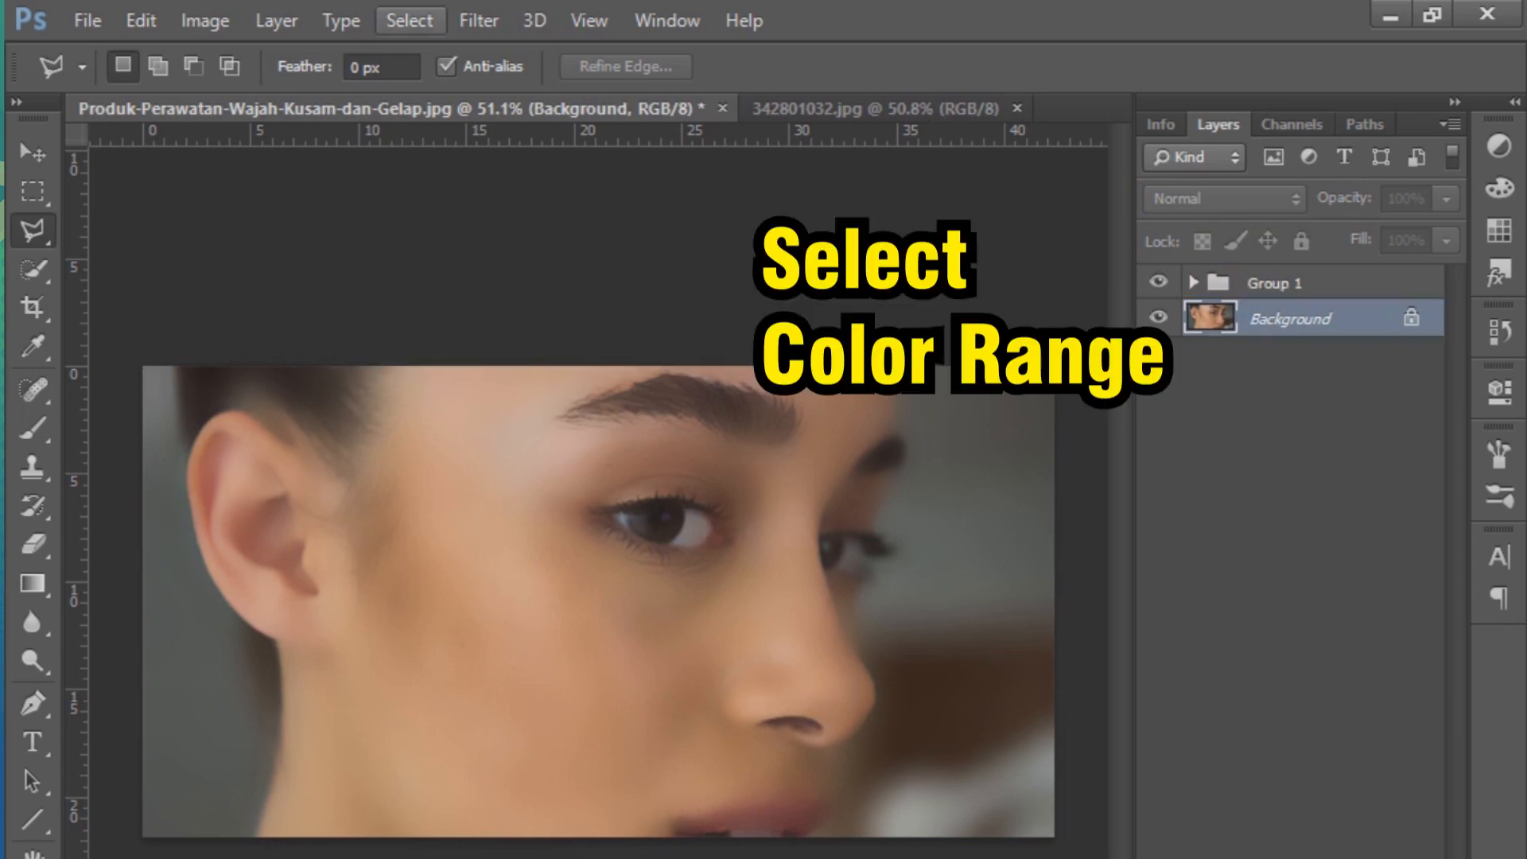
left_click(409, 20)
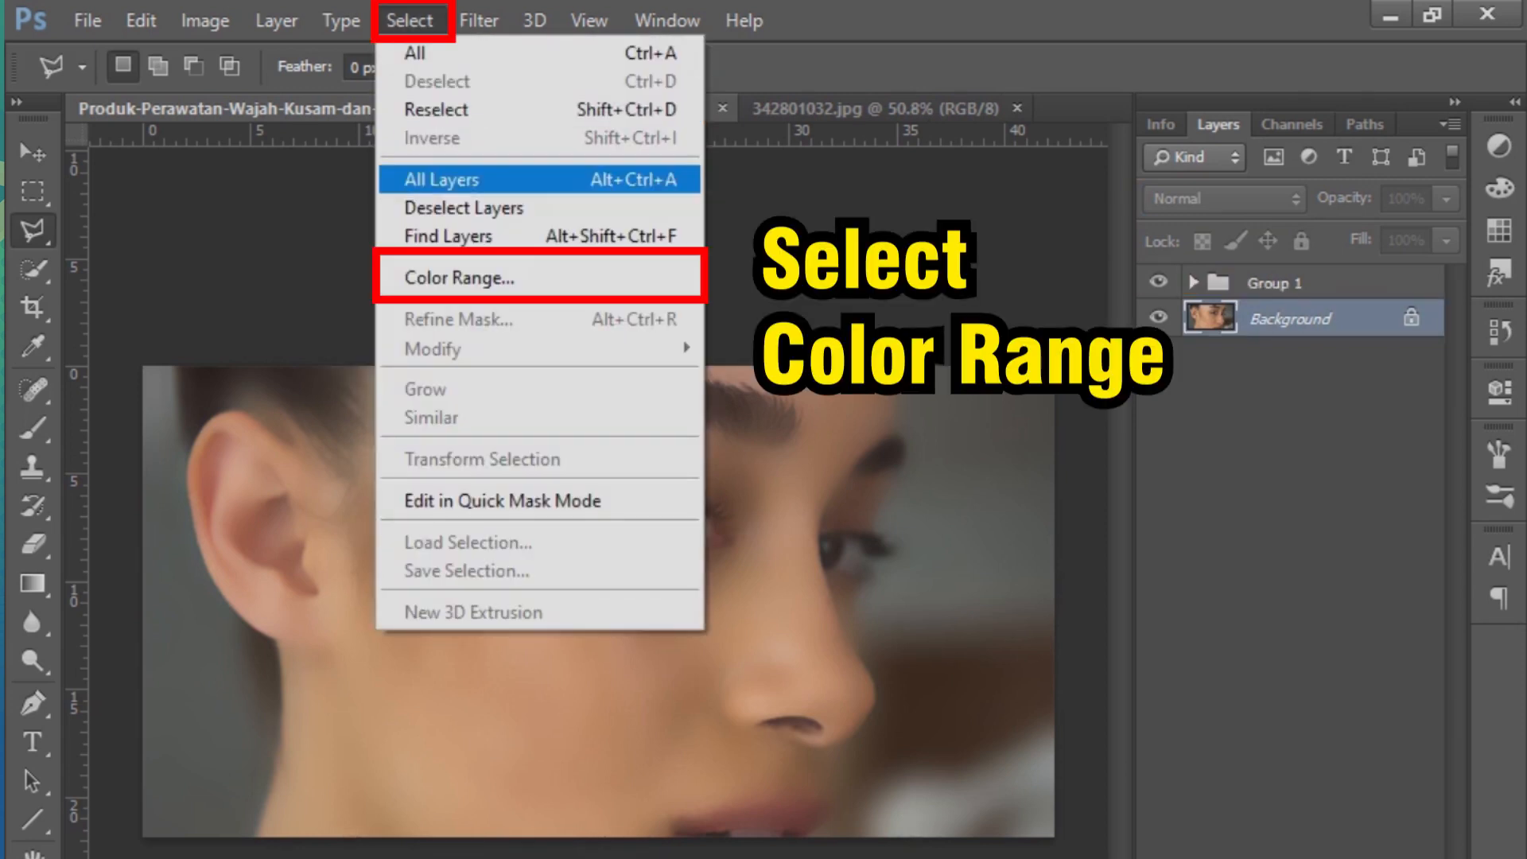
left_click(460, 278)
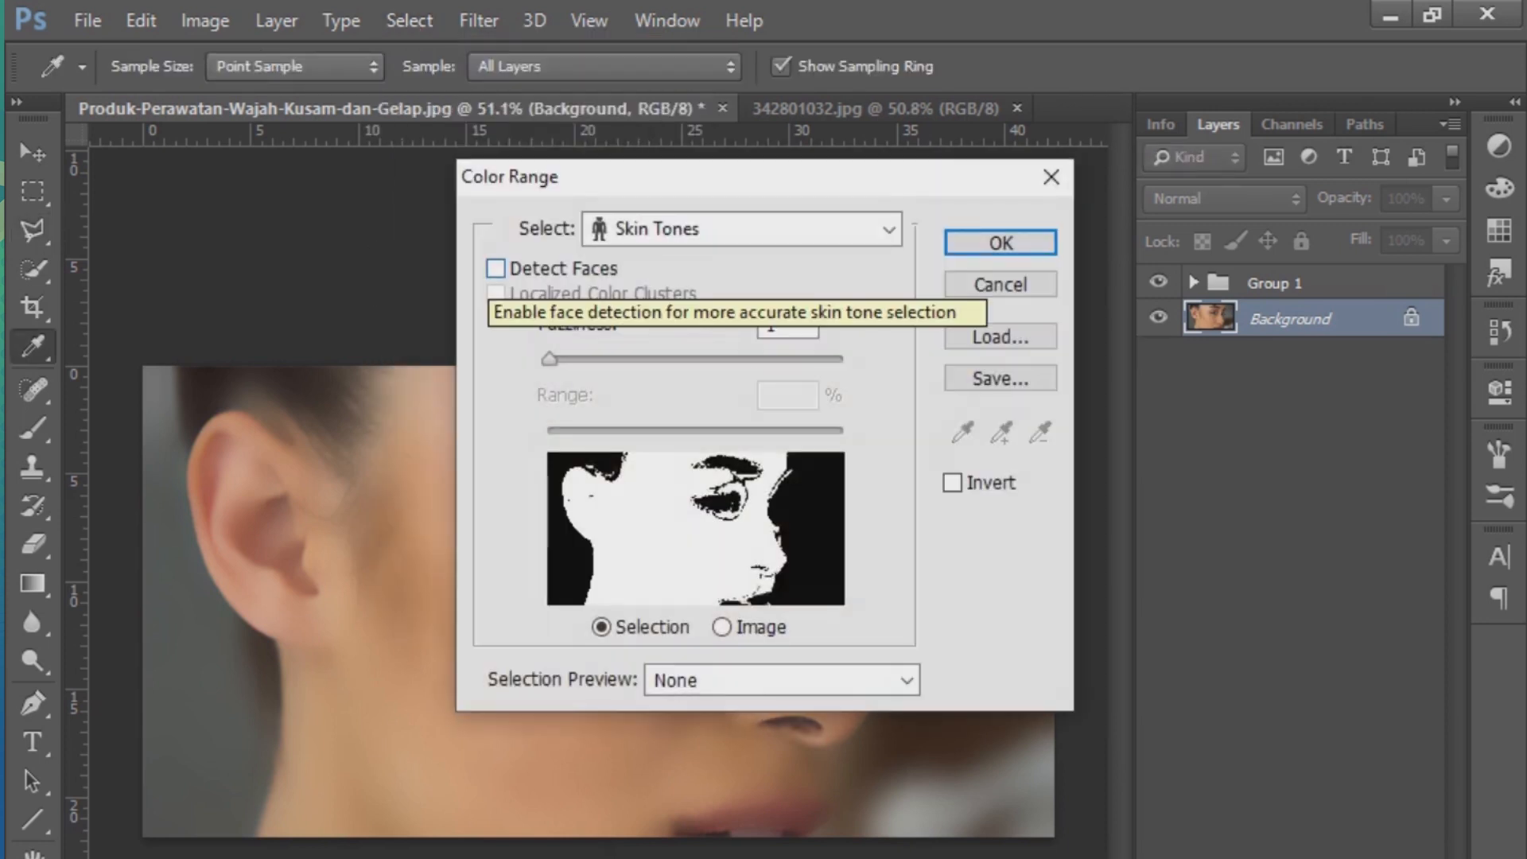
left_click(743, 229)
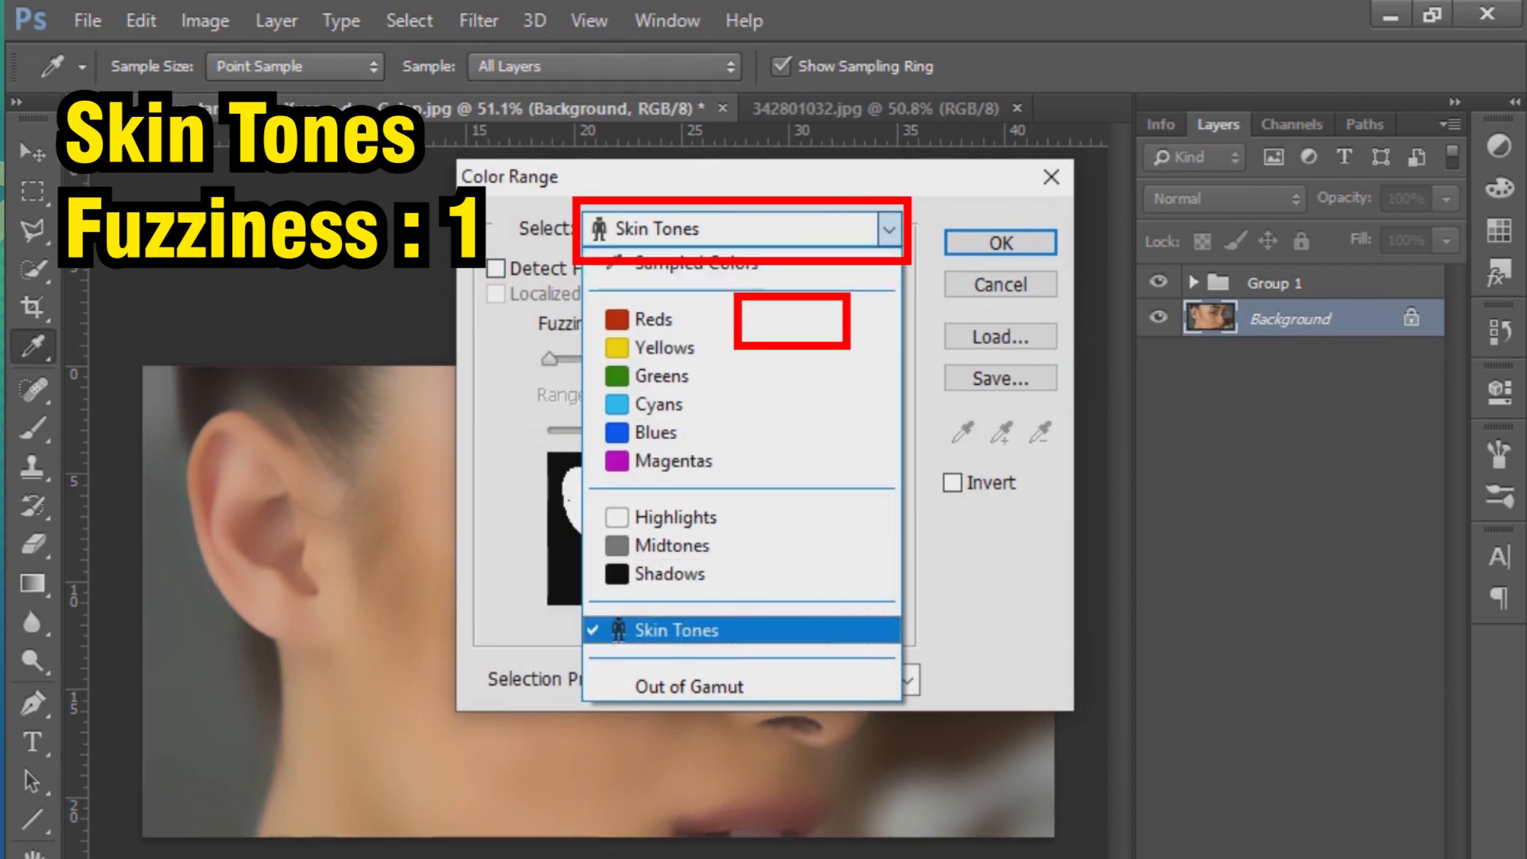
left_click(676, 630)
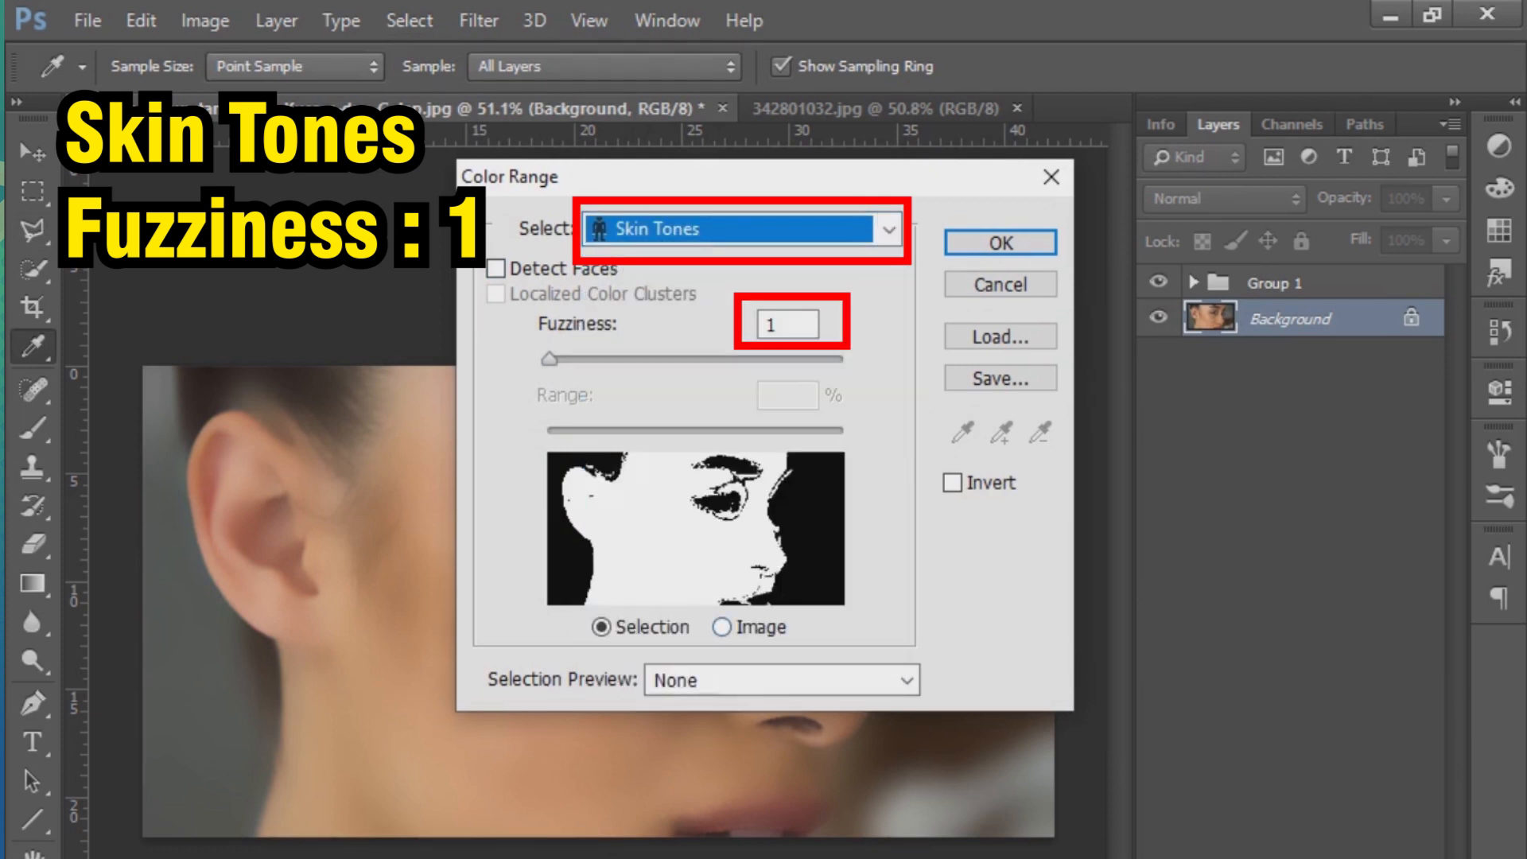
double_click(787, 323)
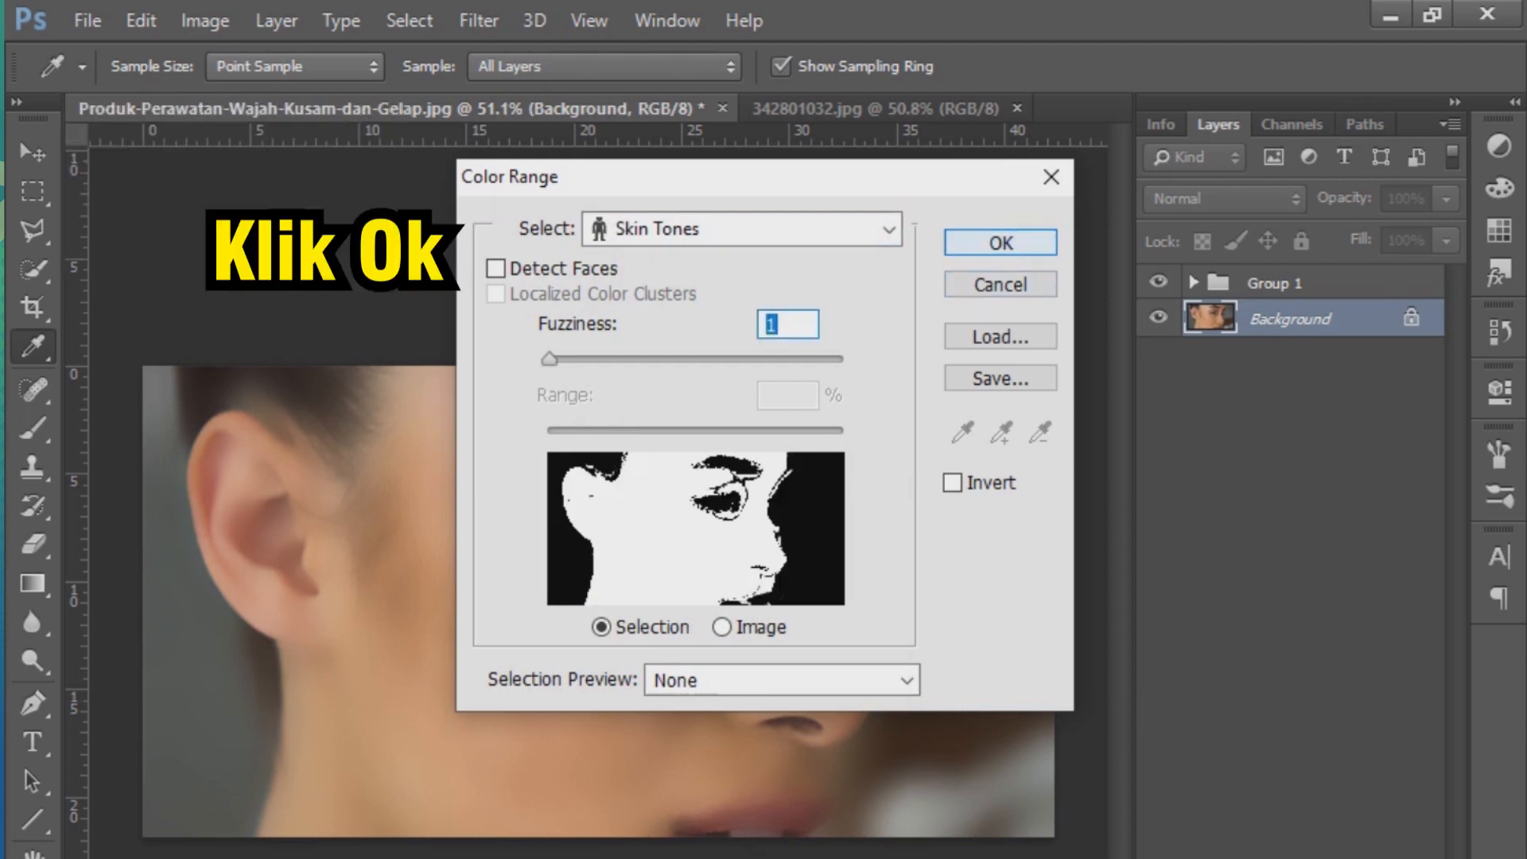
left_click(987, 248)
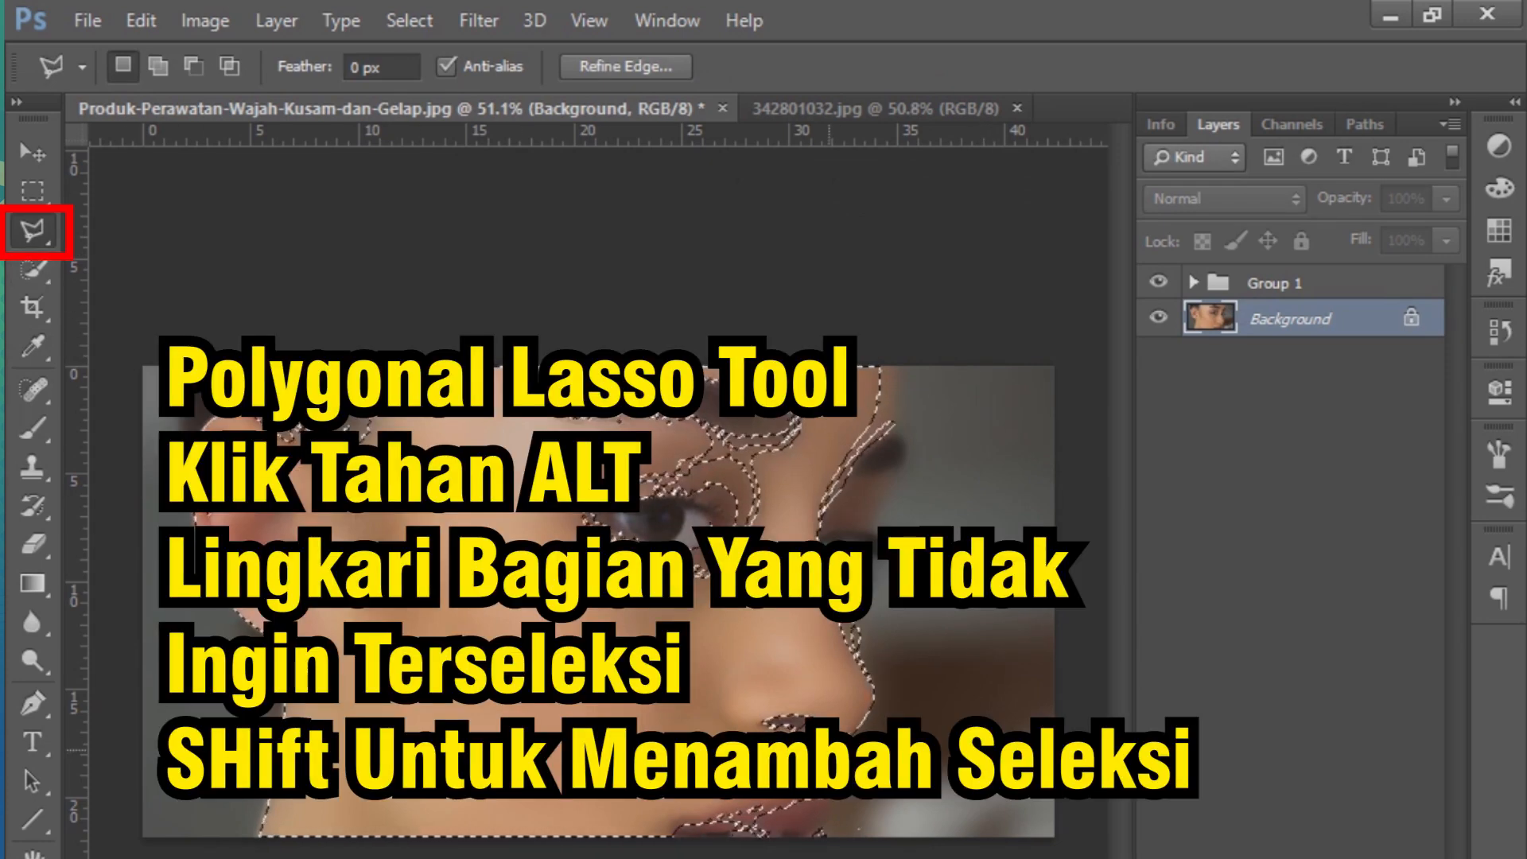
Try to subtract the eyelid area between the near eyebrow and eye from the selection with the Polygonal Lasso
scroll(833, 729, "up", 7)
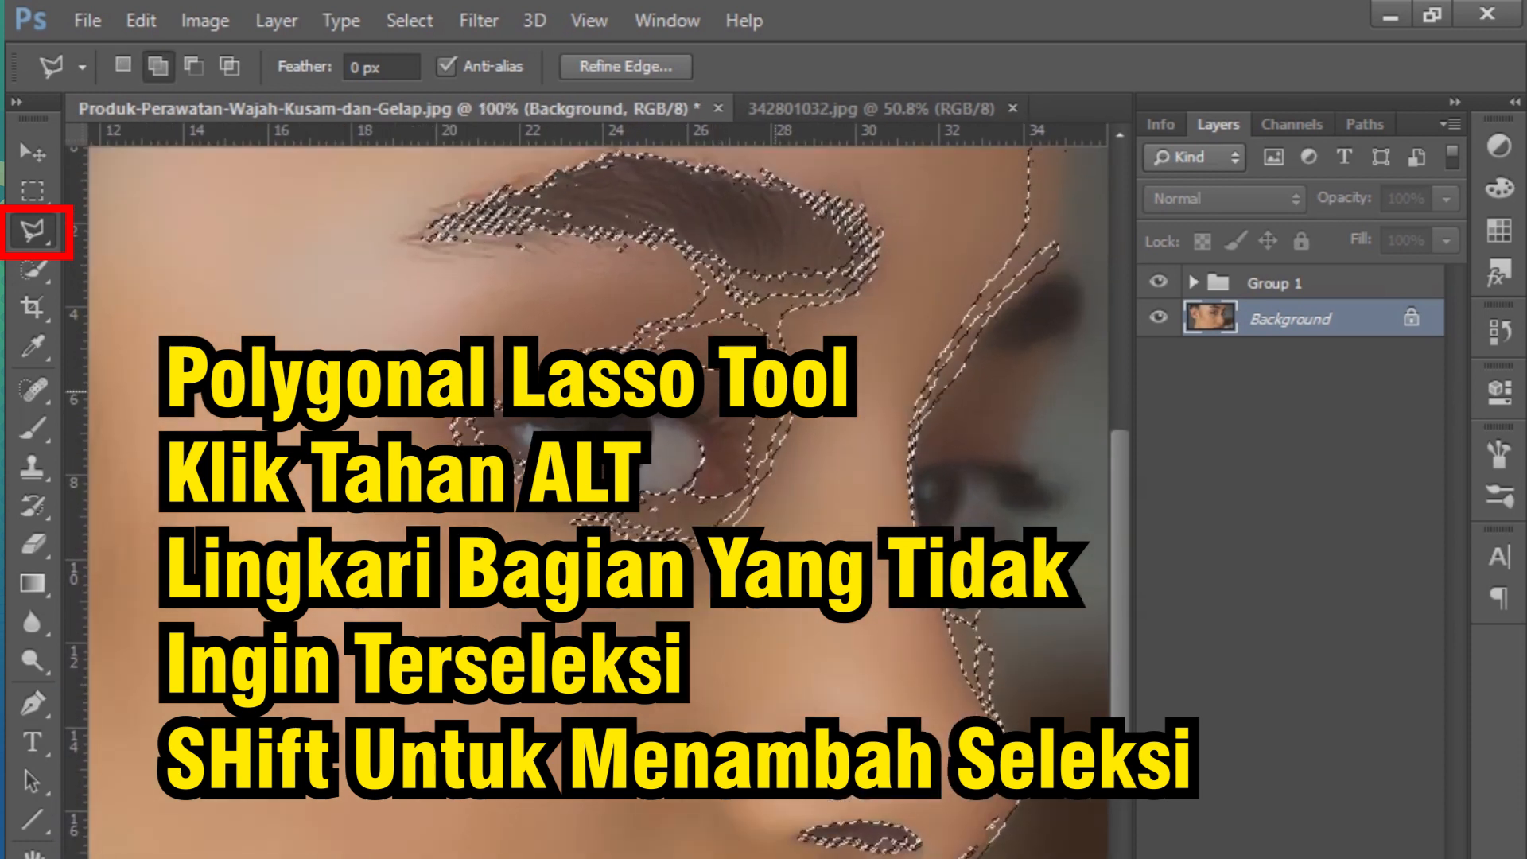
key("alt")
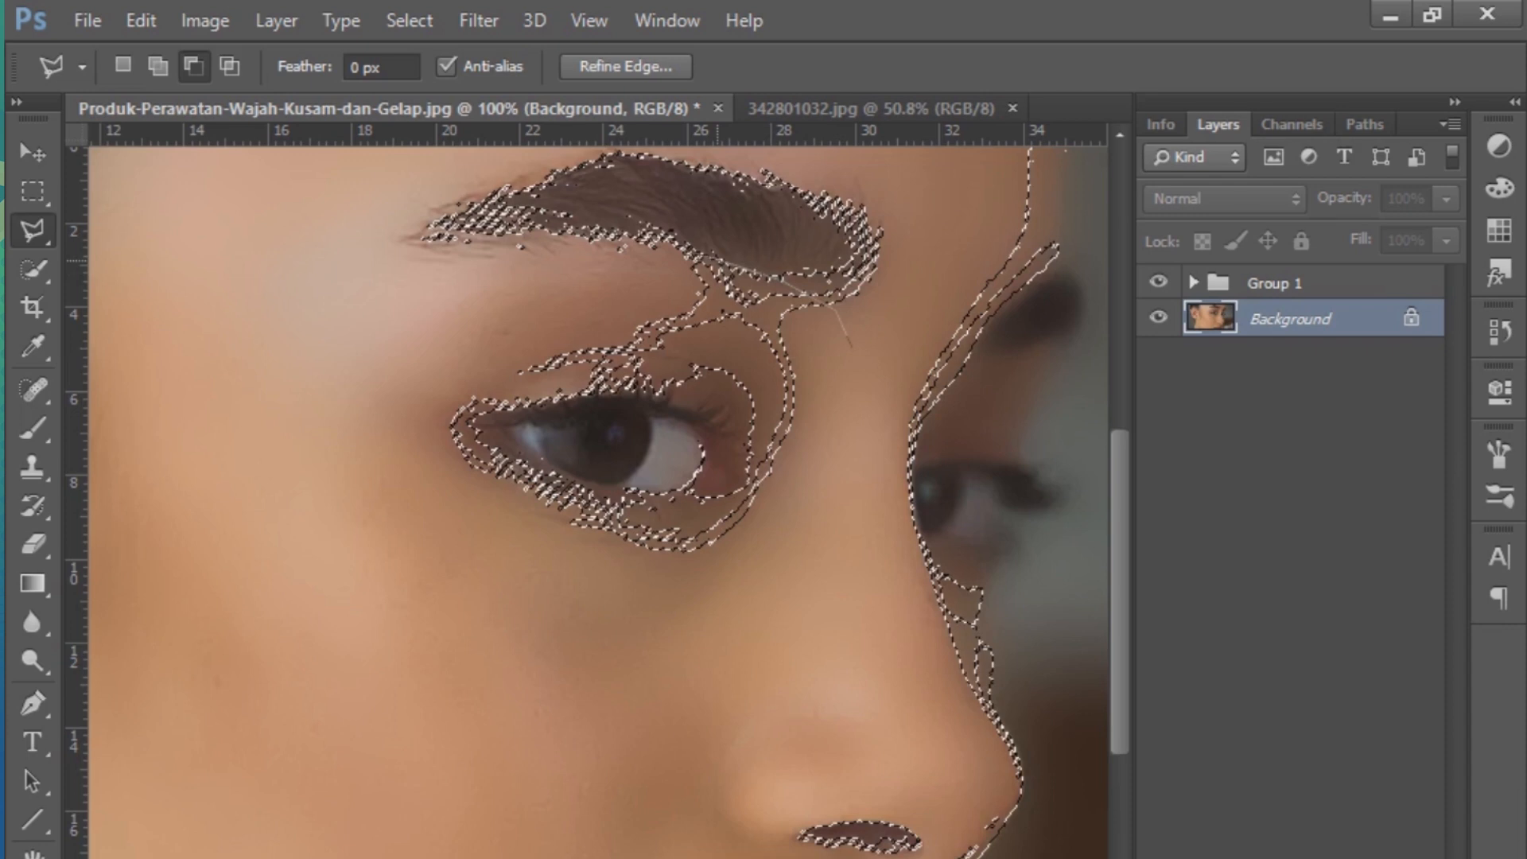
left_click(486, 247)
left_click(517, 377)
left_click(682, 388)
double_click(845, 415)
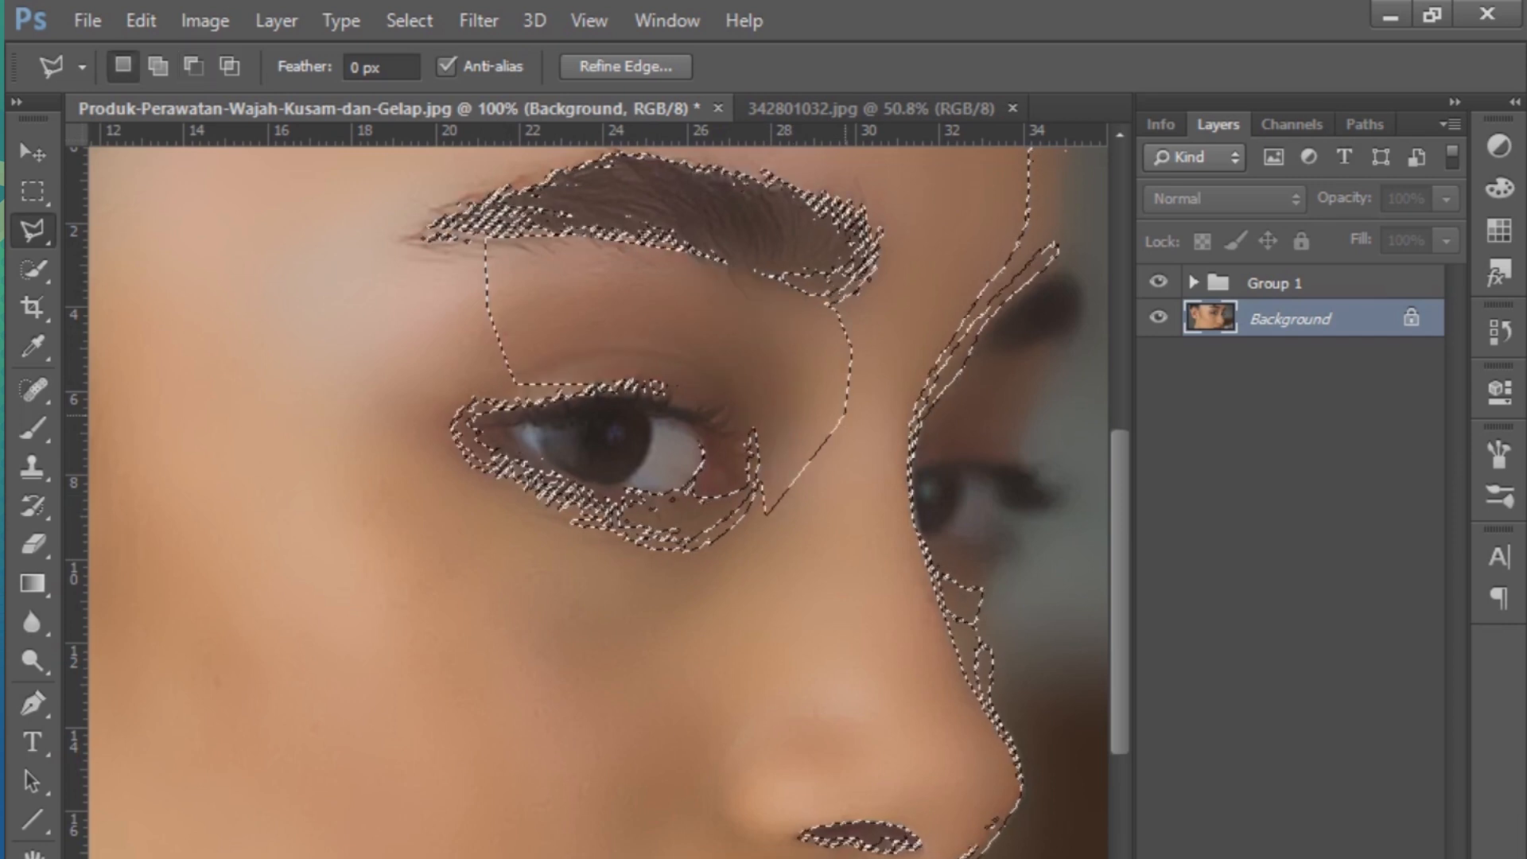
key("ctrl+z")
Add the eyelid and inner eye corner skin around the near eye to the selection with the Polygonal Lasso
key("shift")
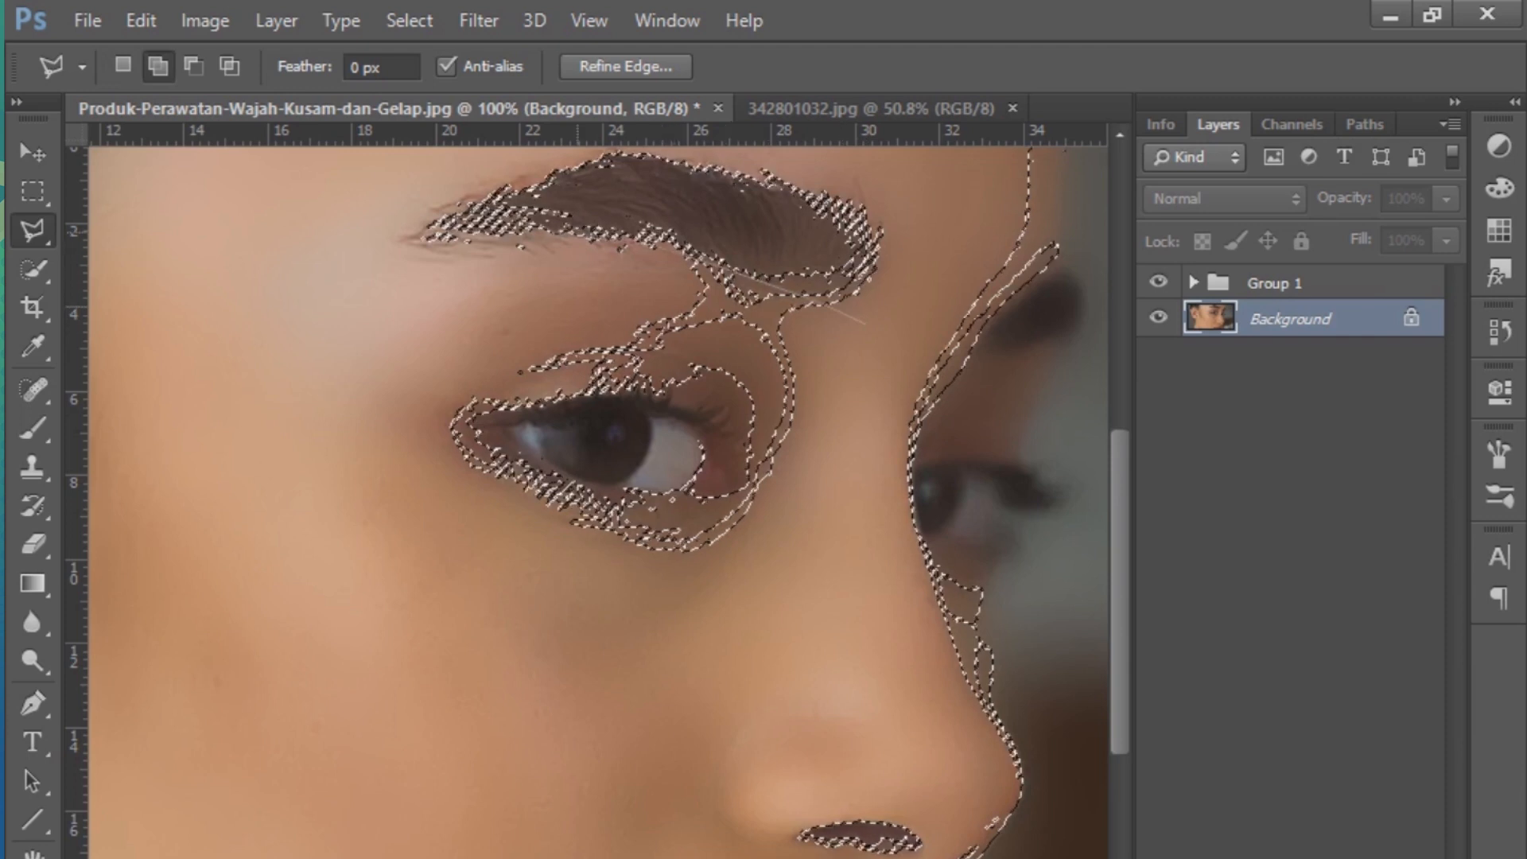
left_click(427, 257)
left_click(449, 367)
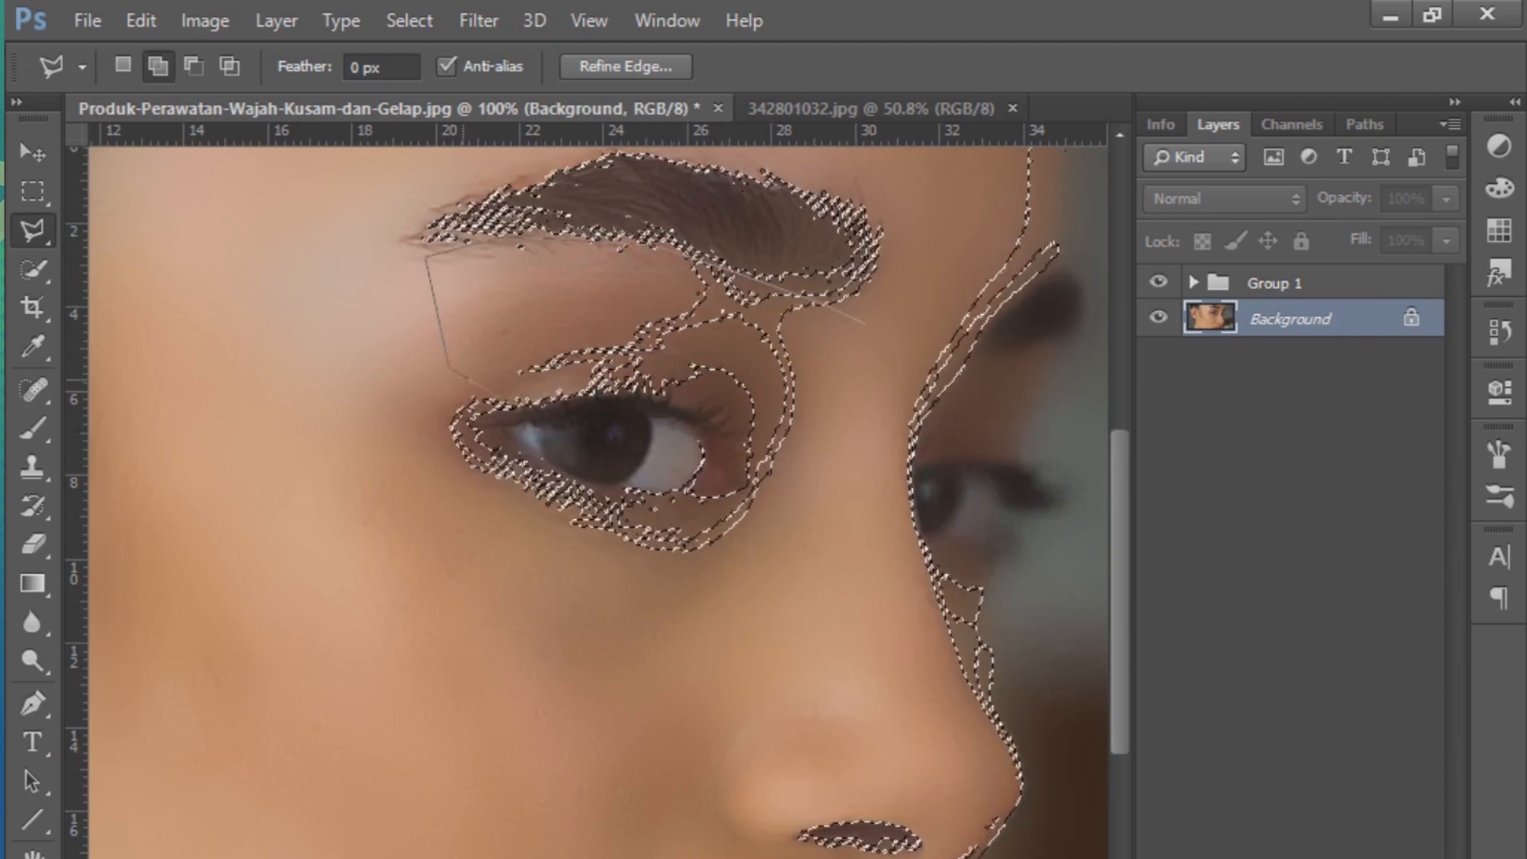
left_click(527, 387)
left_click(634, 372)
left_click(724, 390)
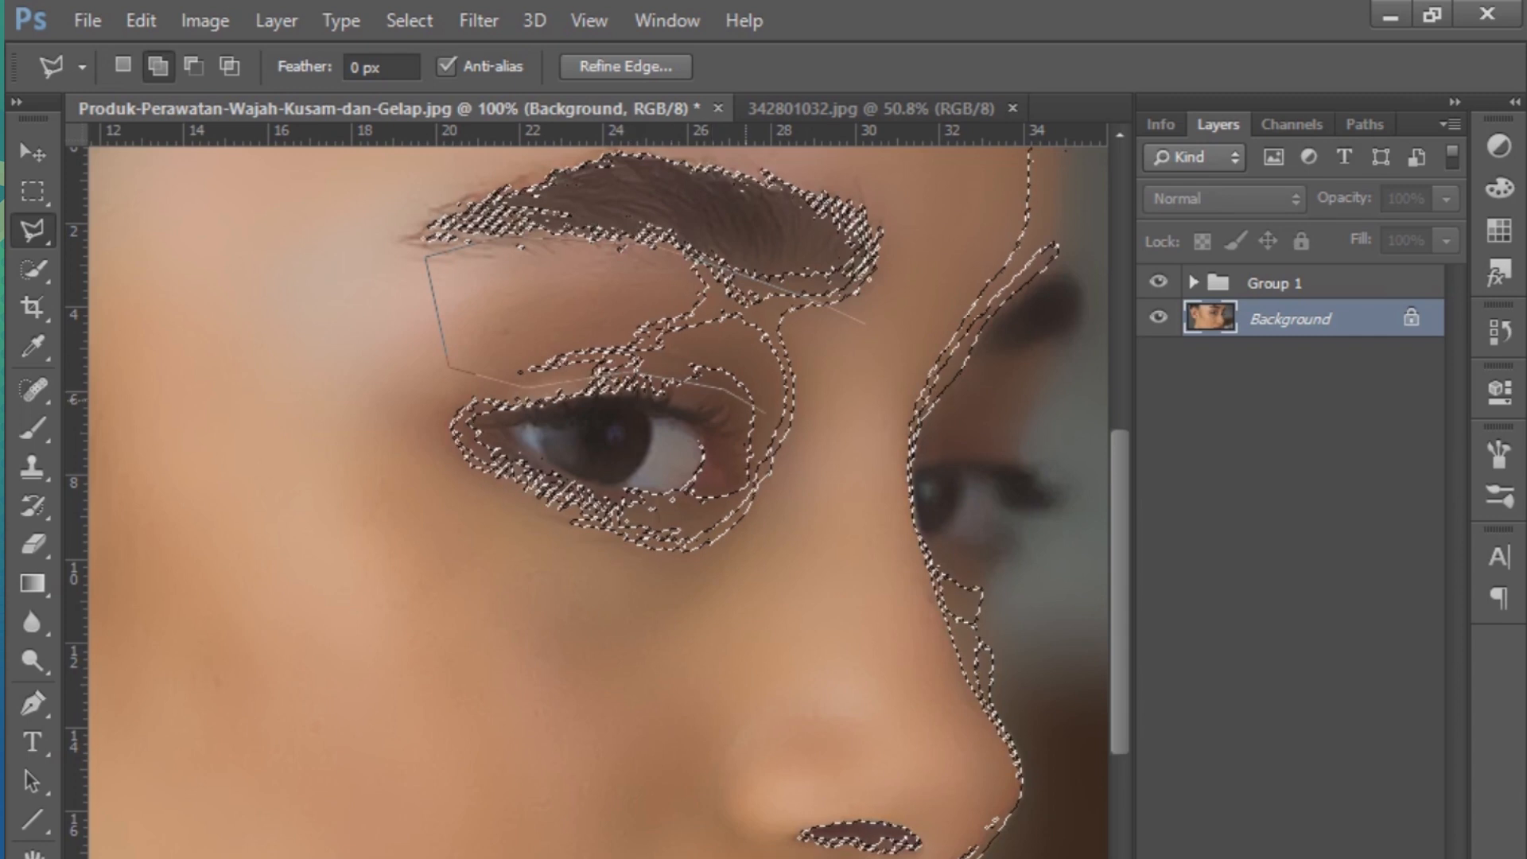
left_click(764, 452)
left_click(777, 549)
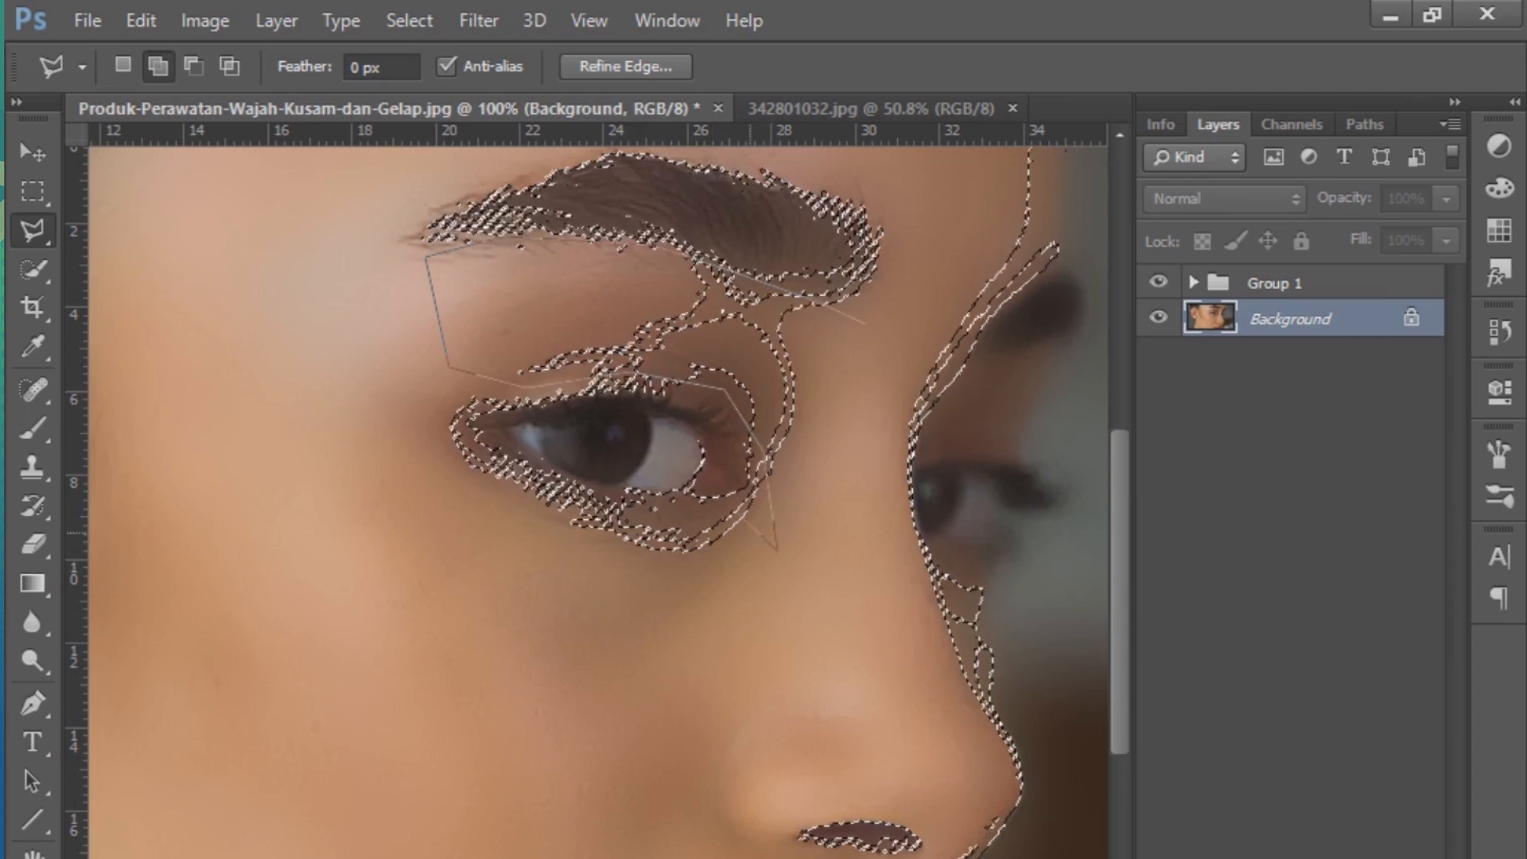
left_click(604, 571)
left_click(820, 628)
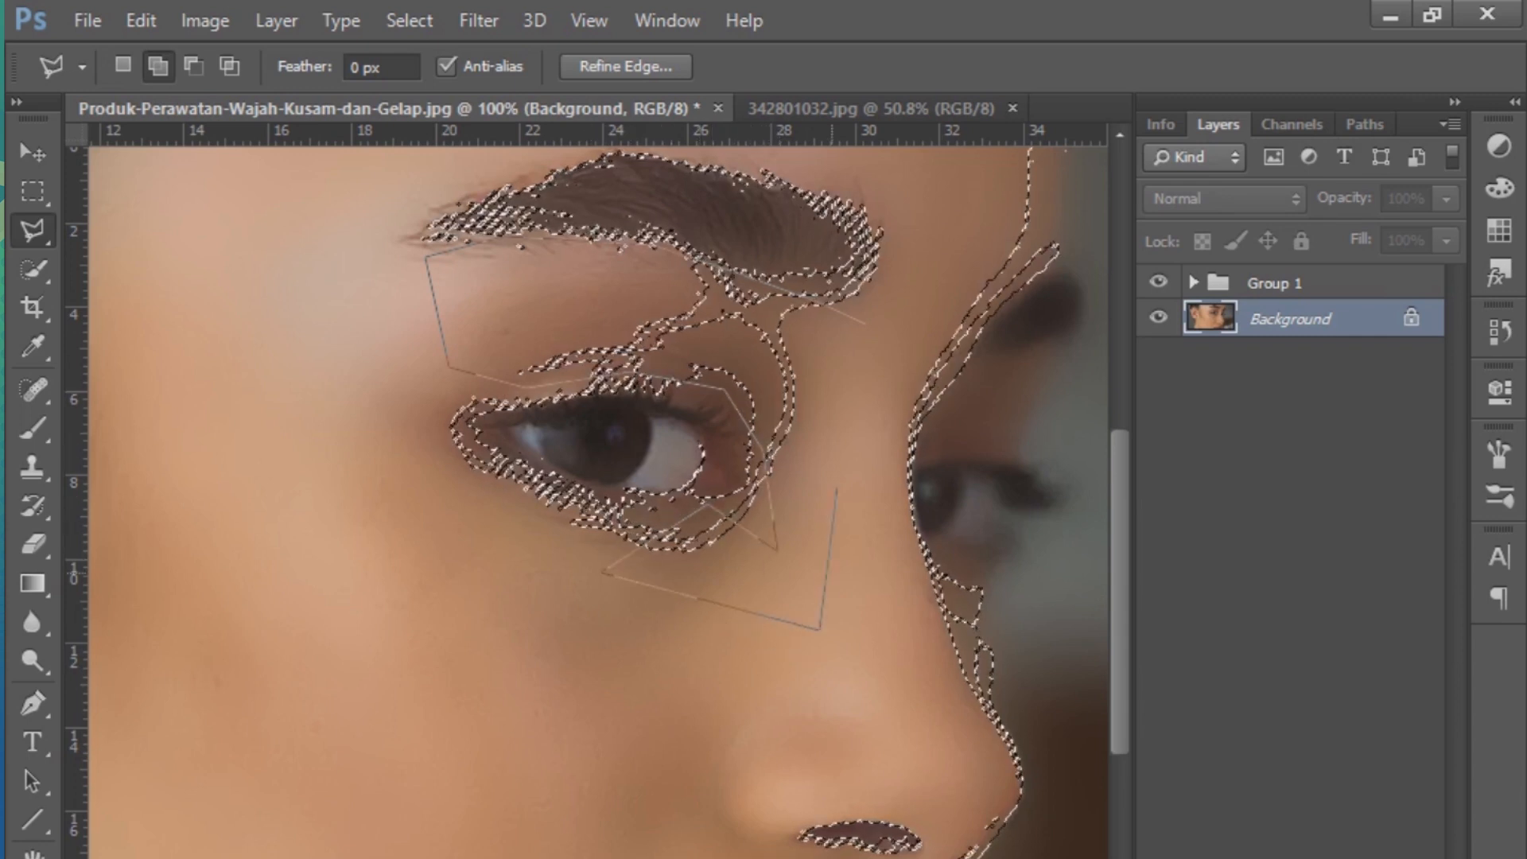
left_click(829, 344)
scroll(690, 483, "down", 3)
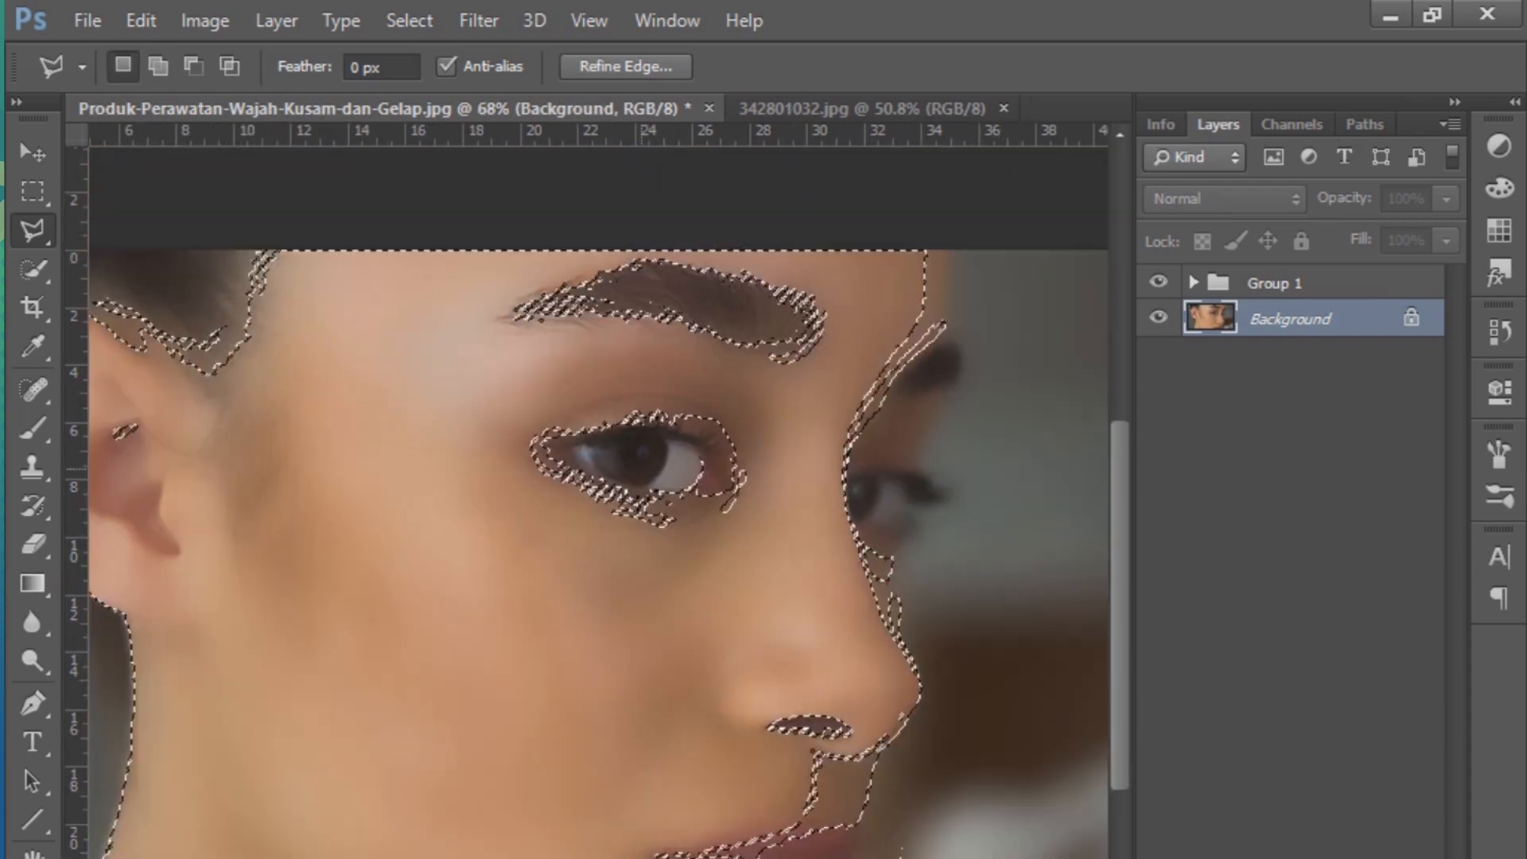
scroll(690, 484, "down", 2)
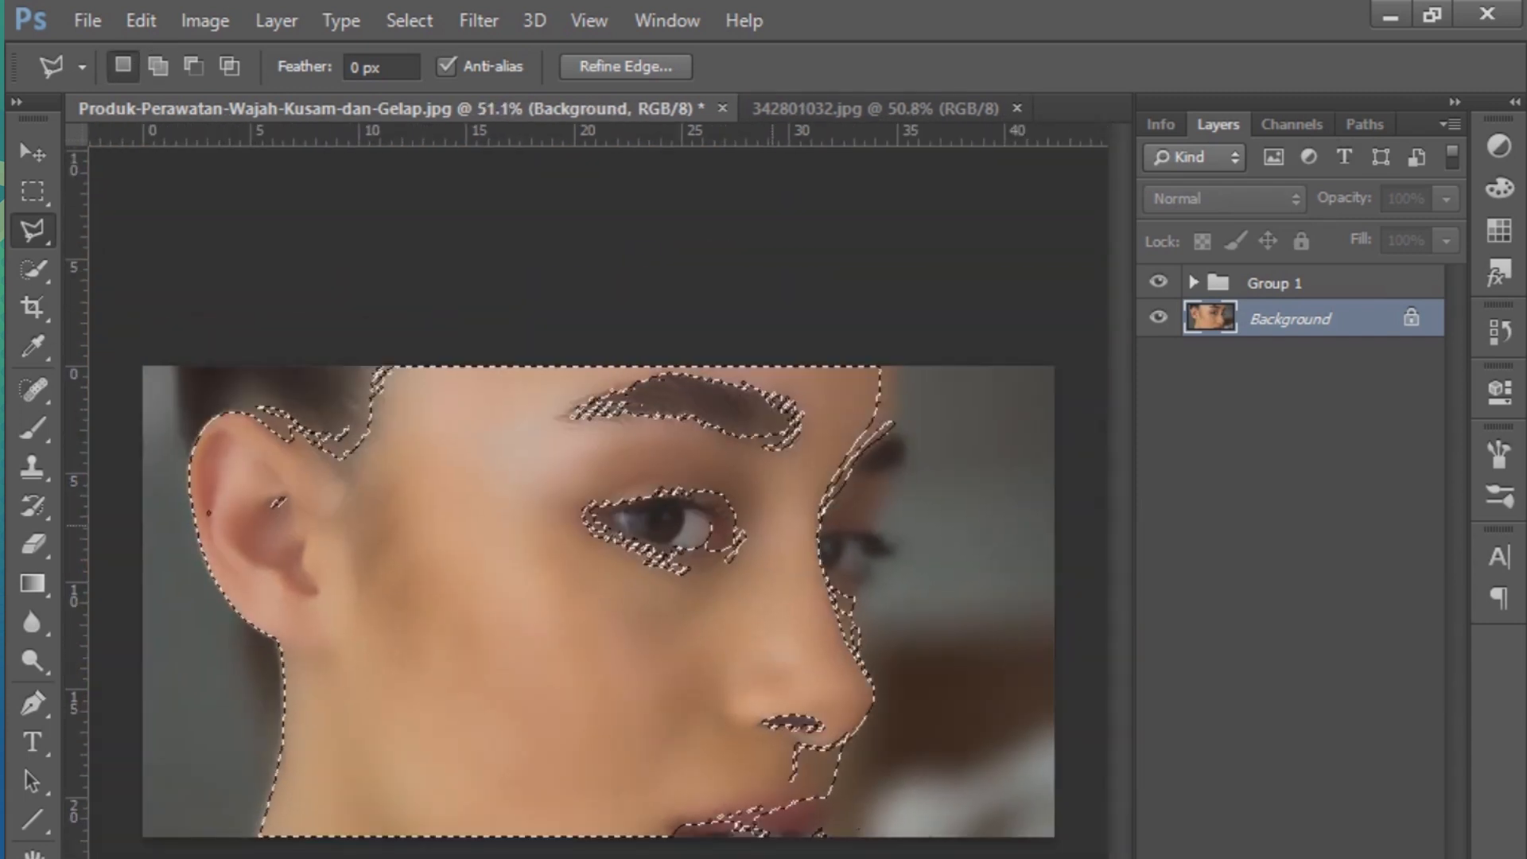
scroll(690, 484, "down", 2)
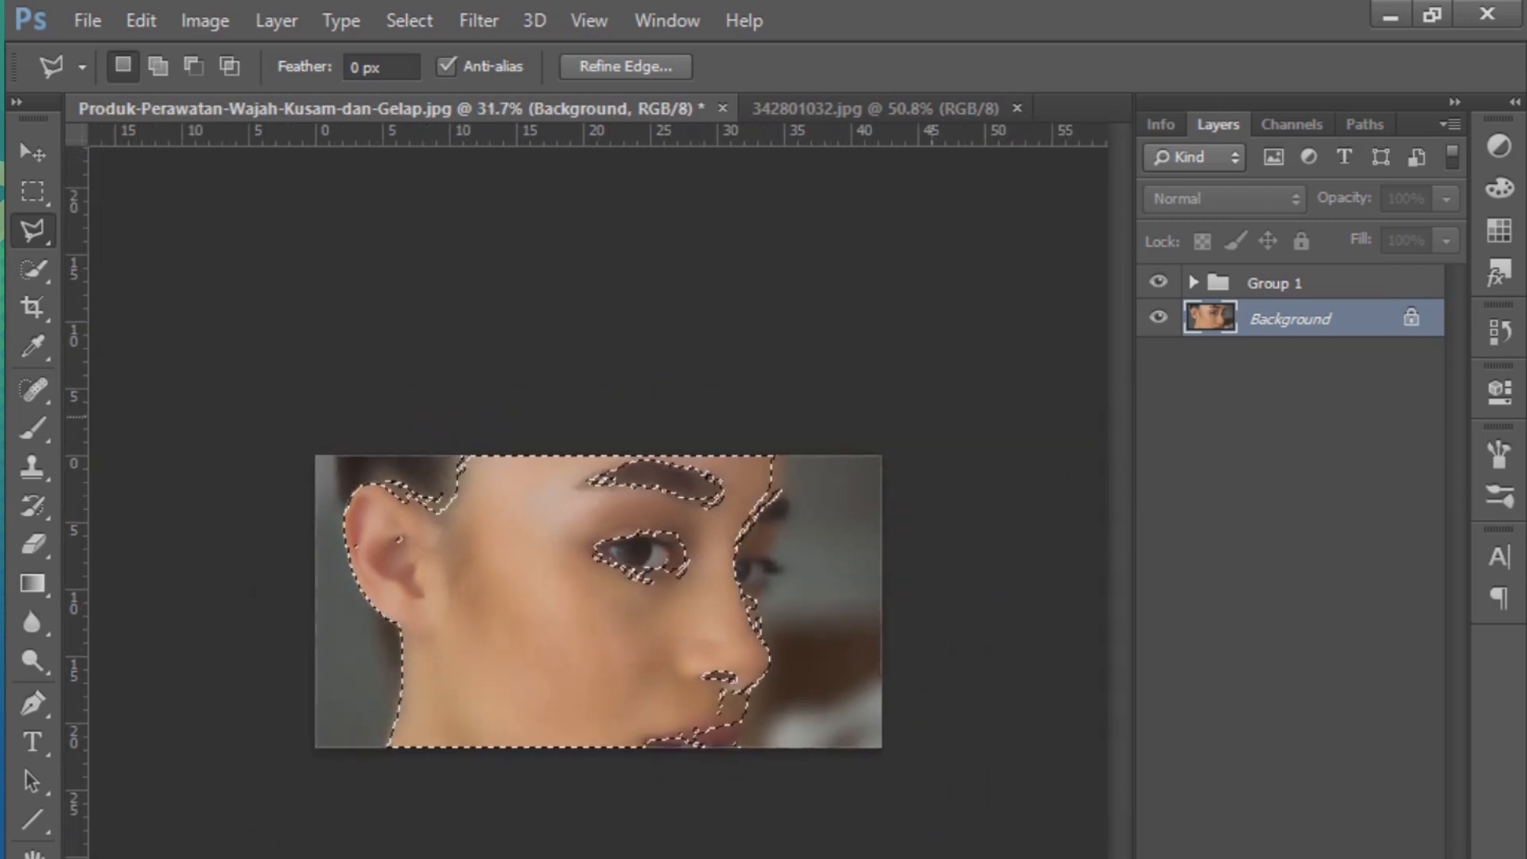
Subtract the upper lip area from the skin selection with the Polygonal Lasso
scroll(612, 603, "up", 3)
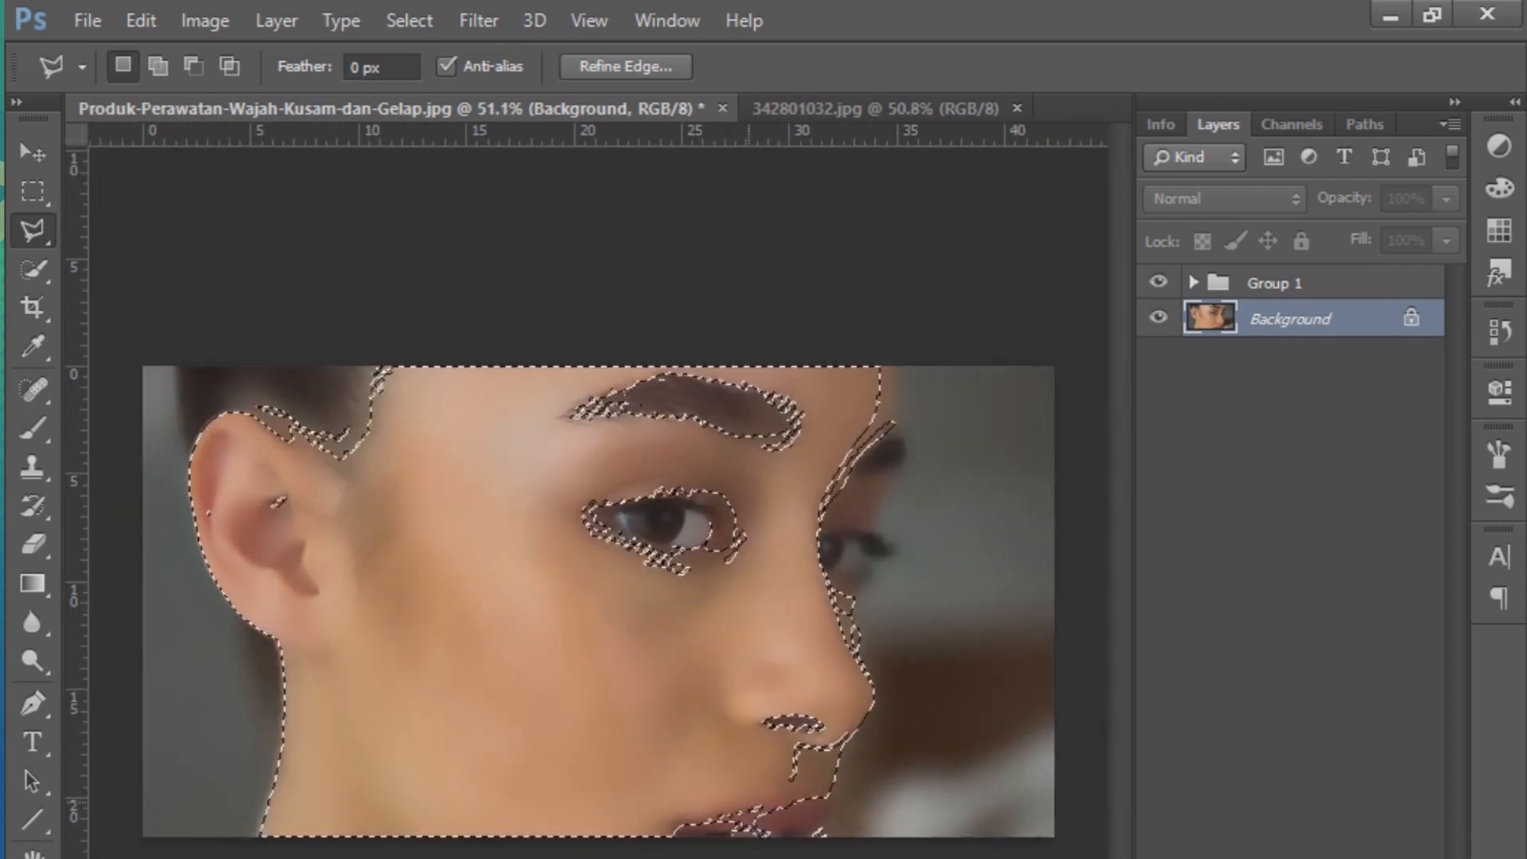
left_click(923, 816, "shift")
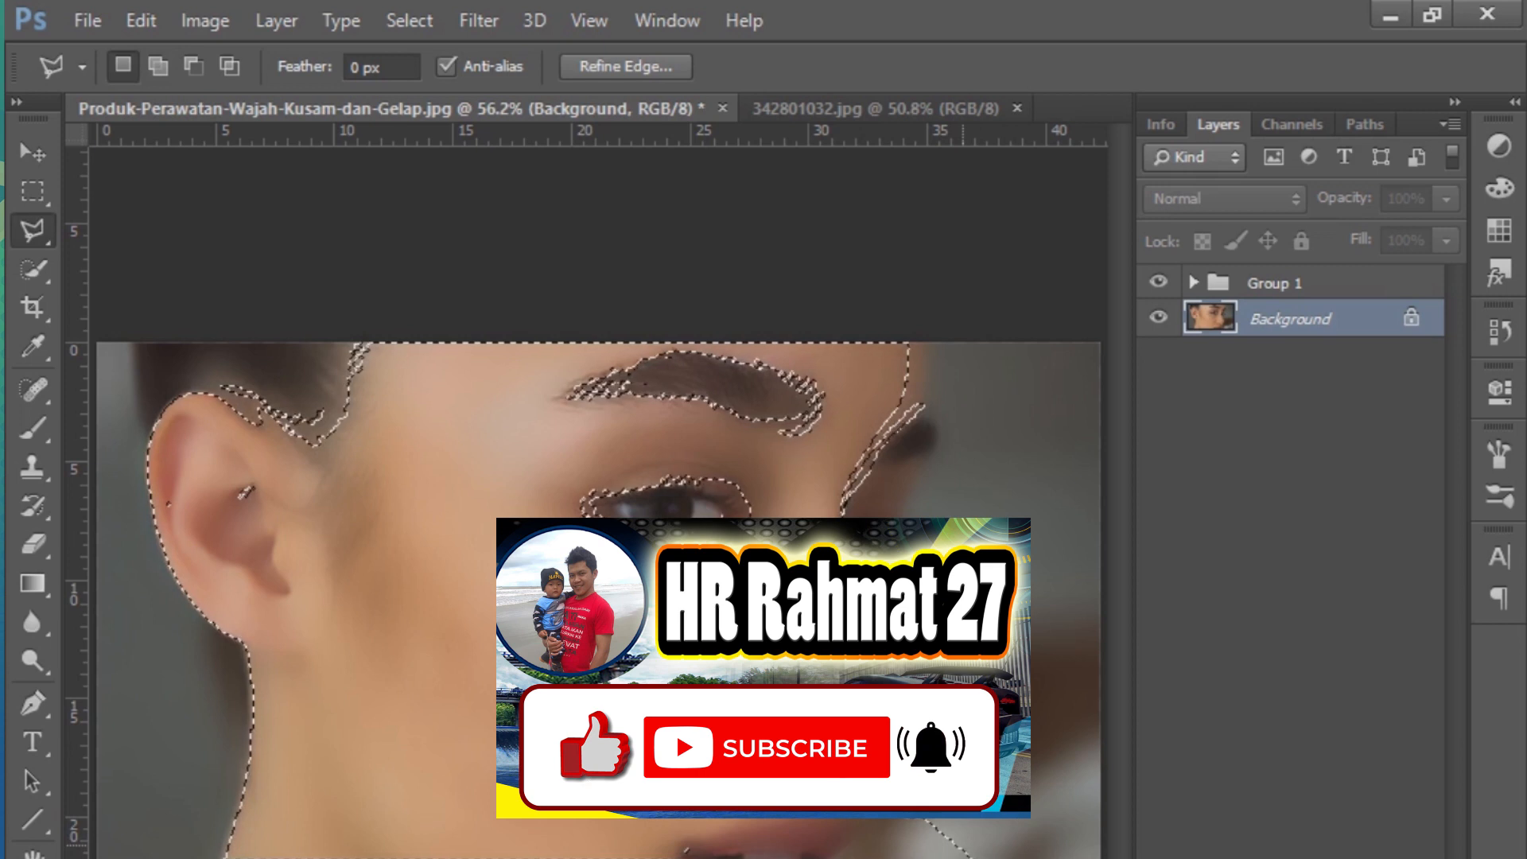
key("ctrl+z")
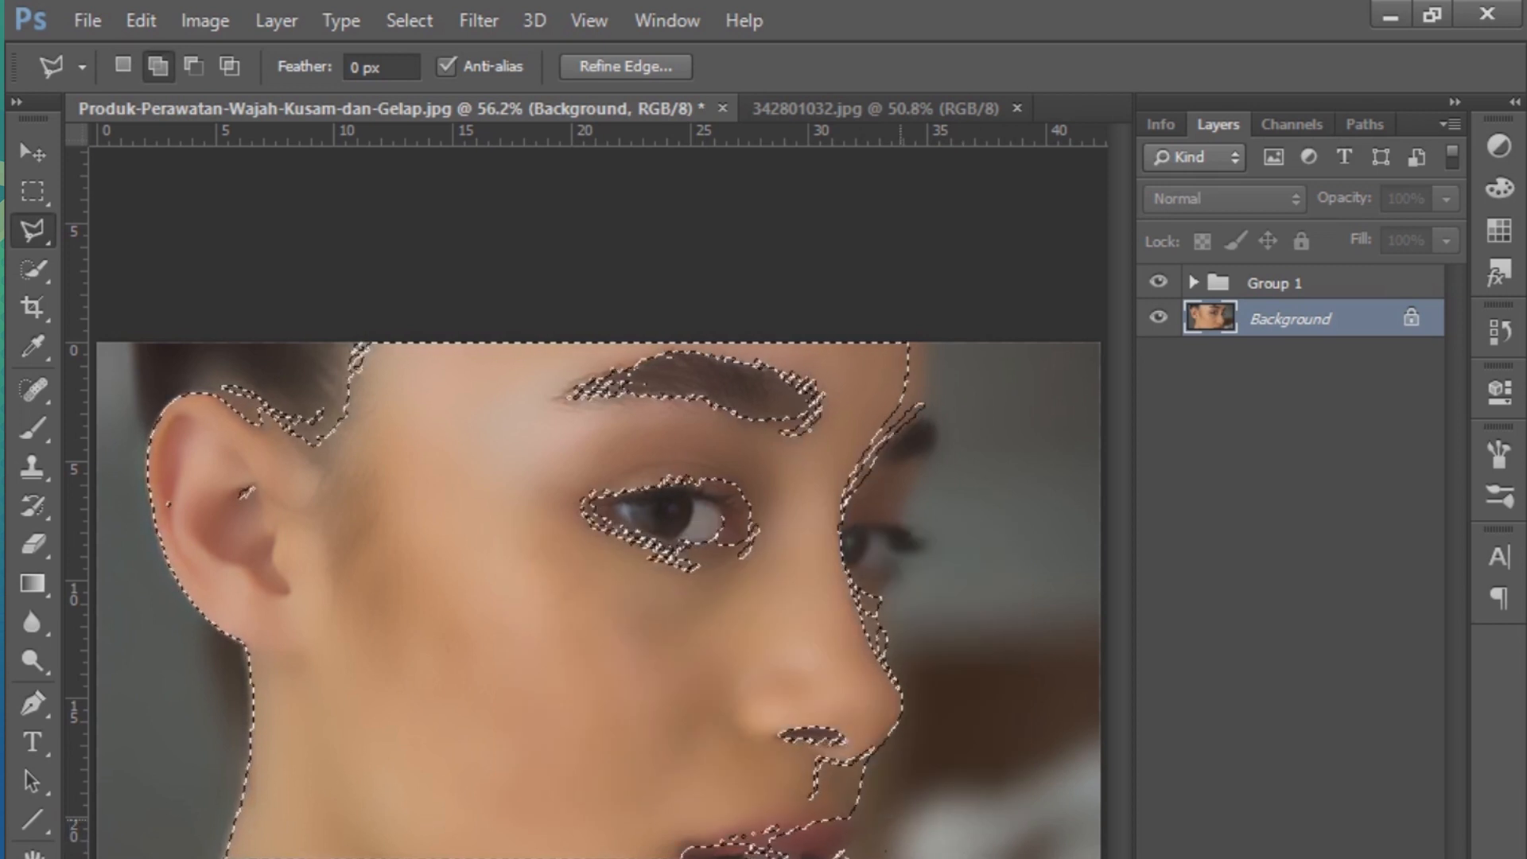
left_click(863, 805)
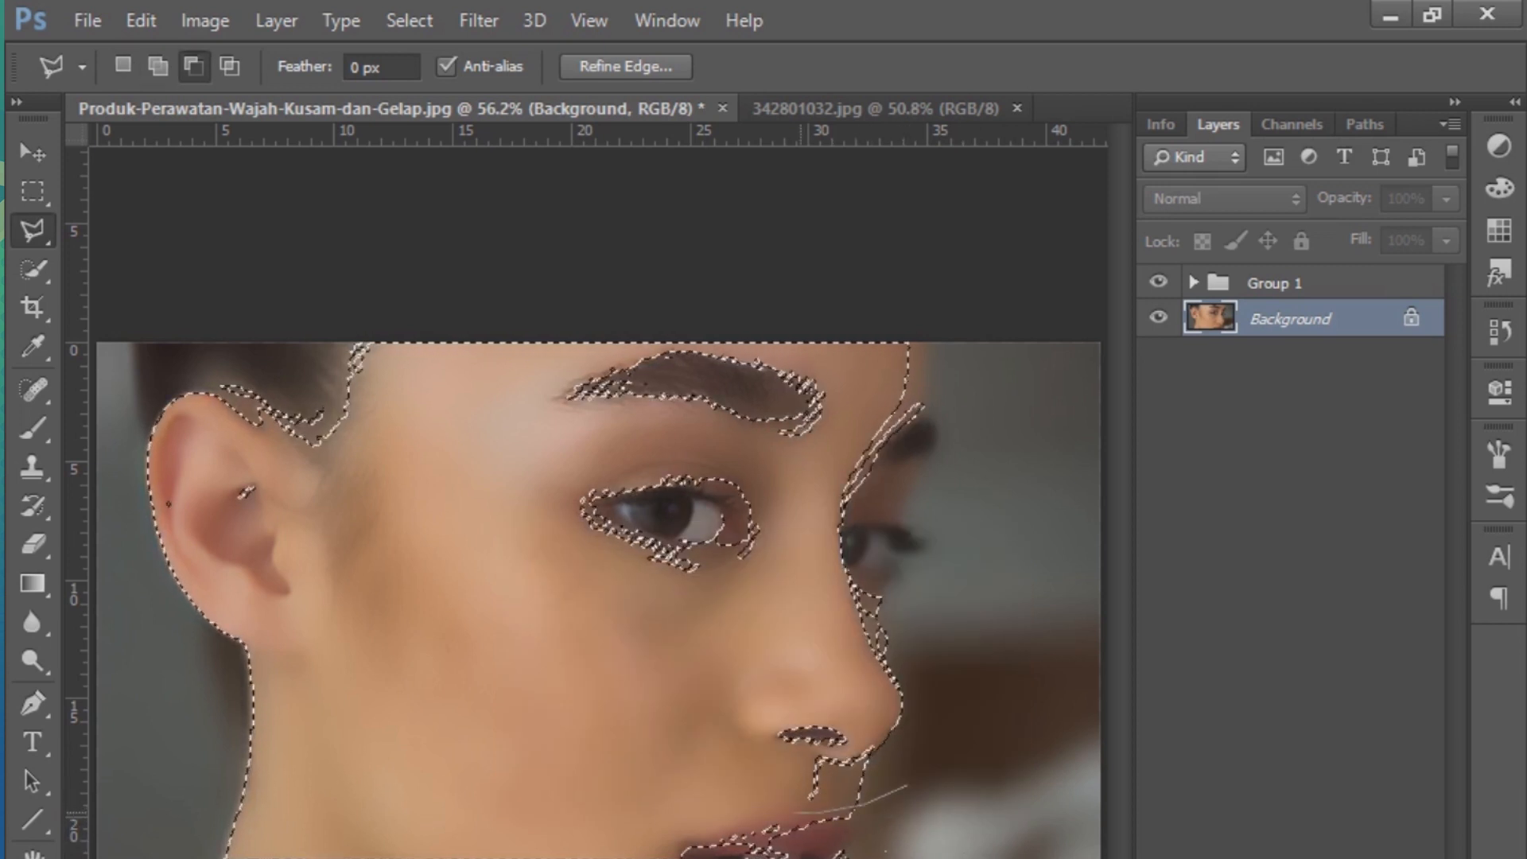
left_click(907, 785)
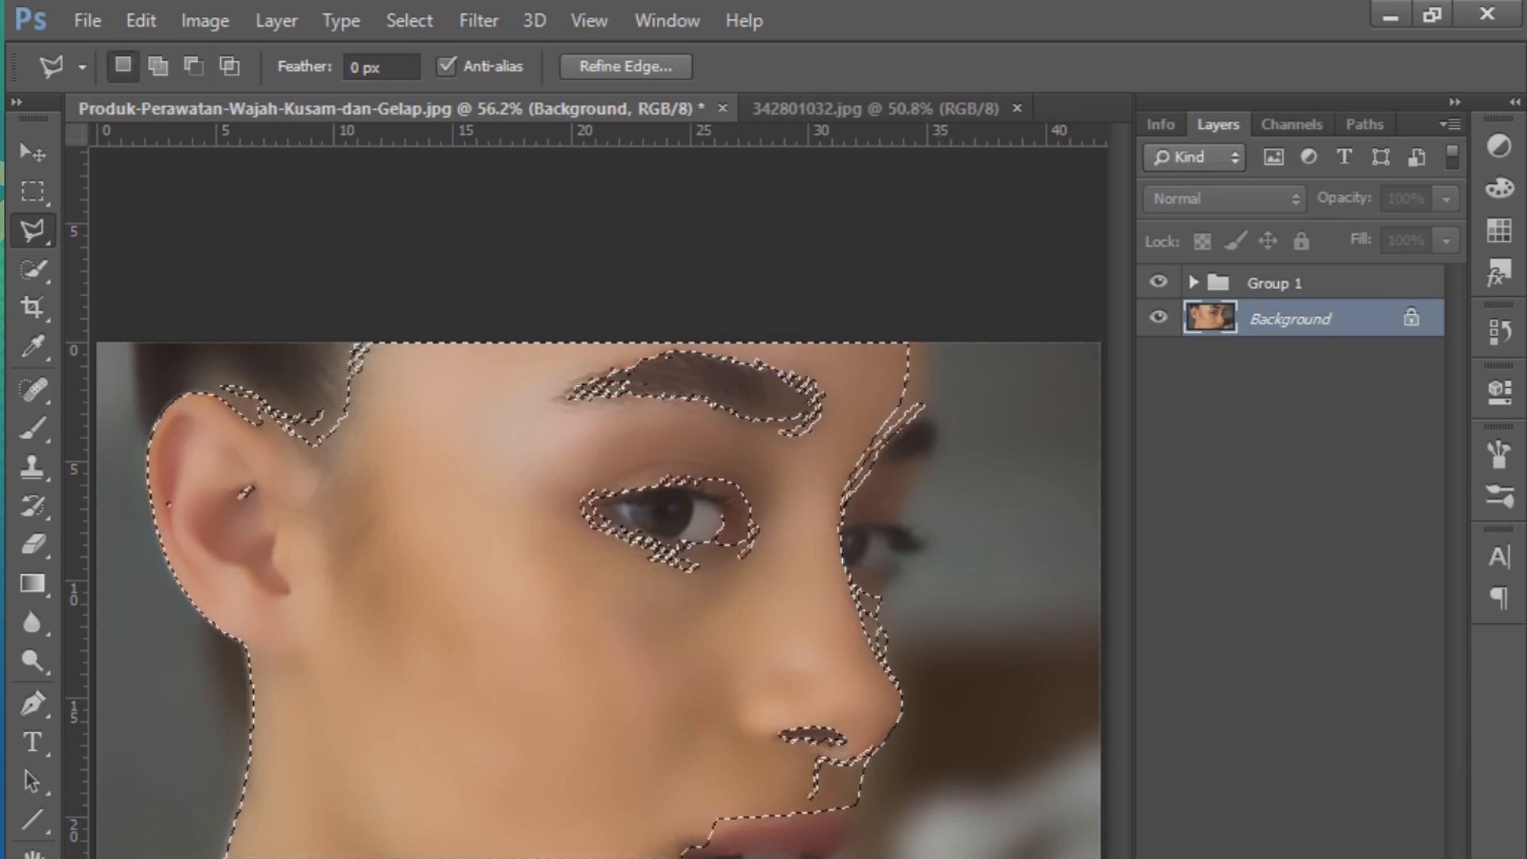
scroll(598, 602, "down", 3)
scroll(598, 601, "up", 3)
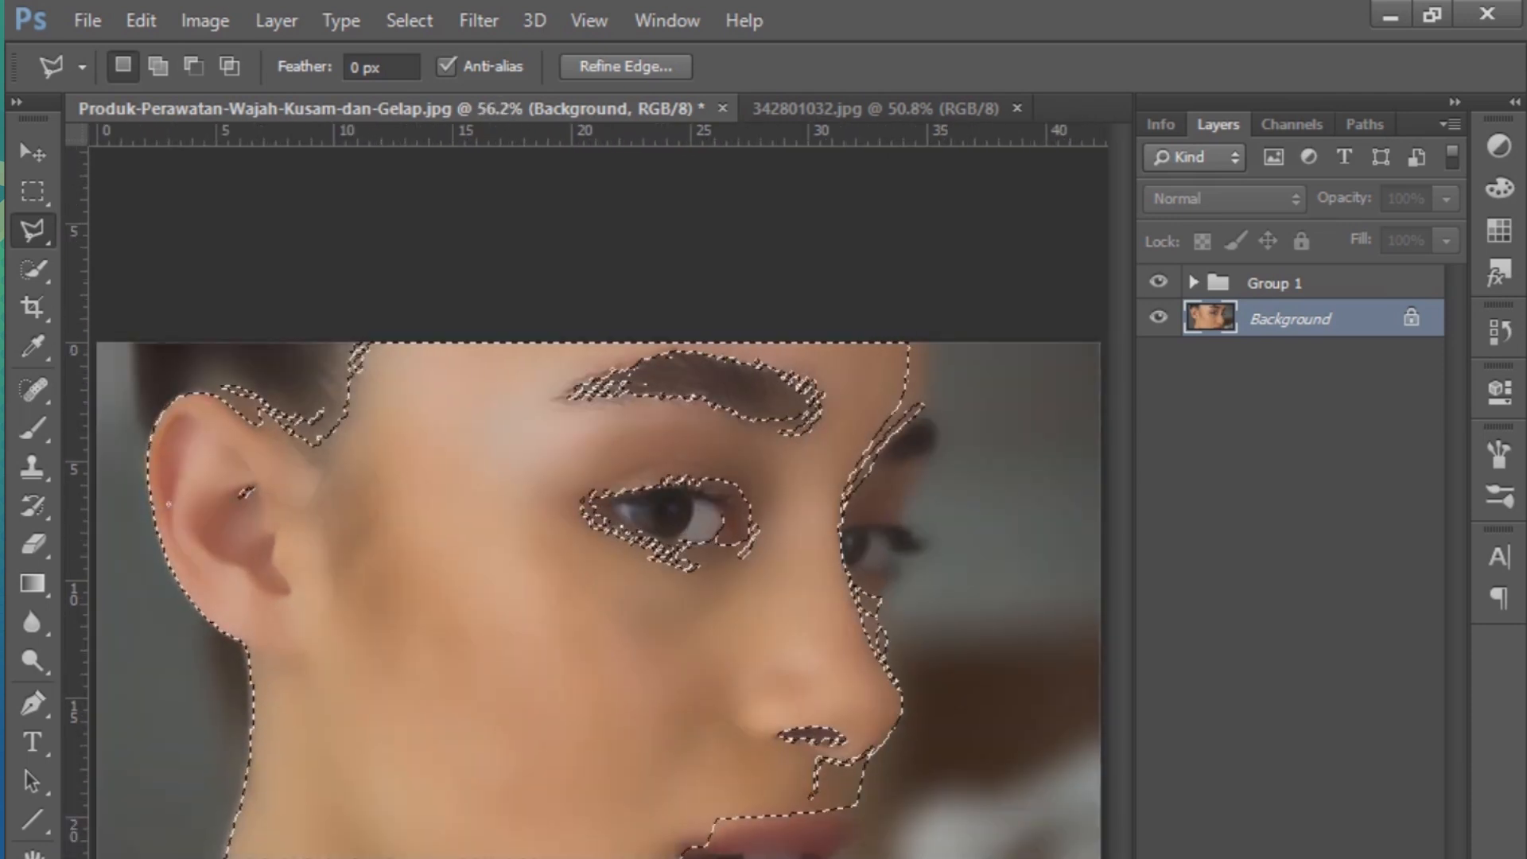
Add a layer mask to Group 1 from the skin selection
left_click(1312, 282)
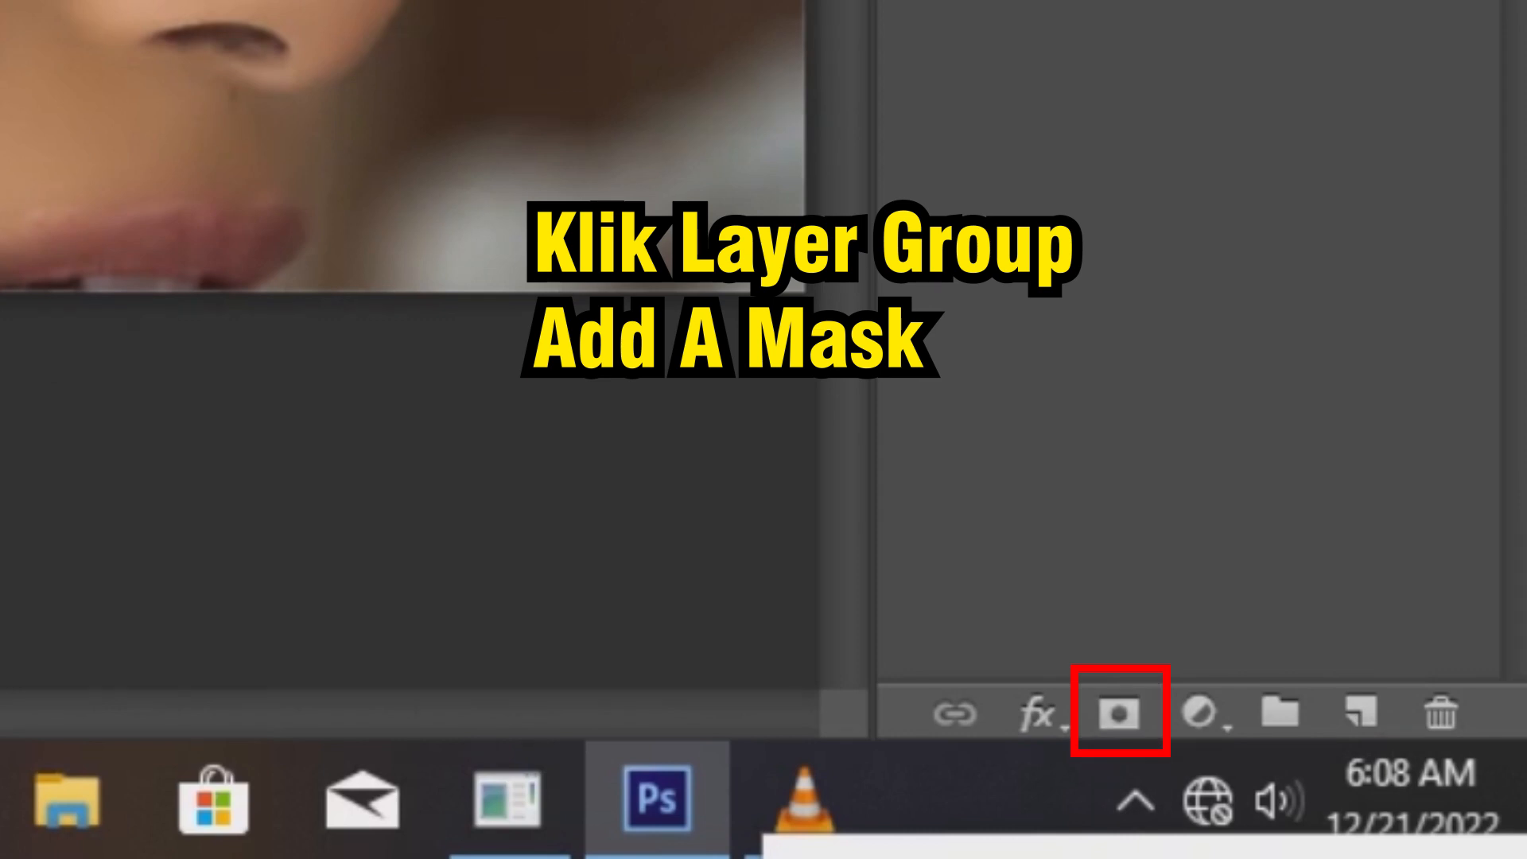
scroll(409, 346, "up", 4)
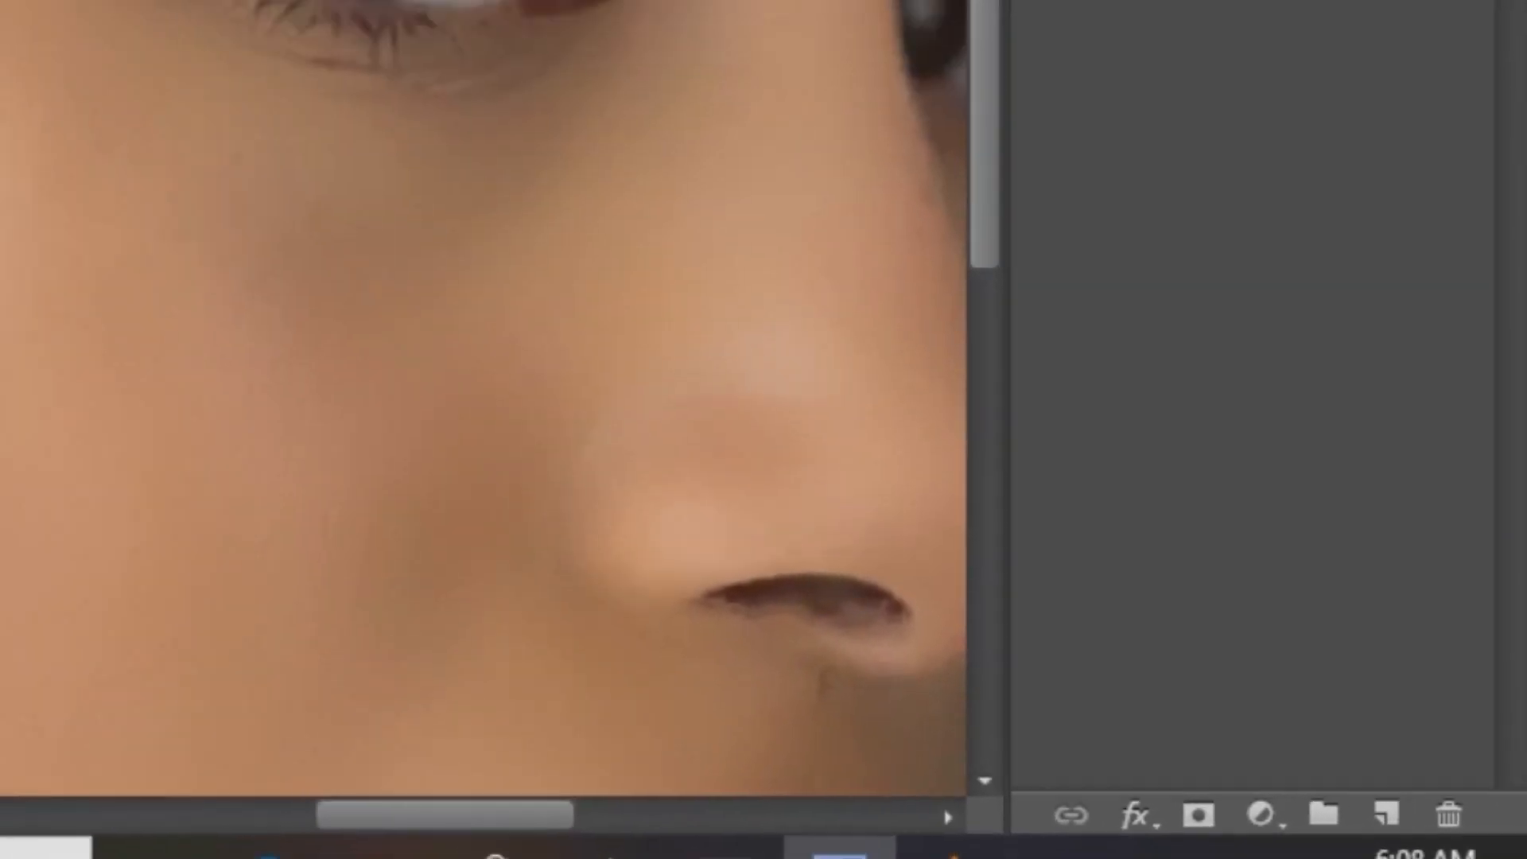
Compare the cheek and near-eye skin before and after smoothing by toggling the visibility of Group 1
left_click(1190, 119)
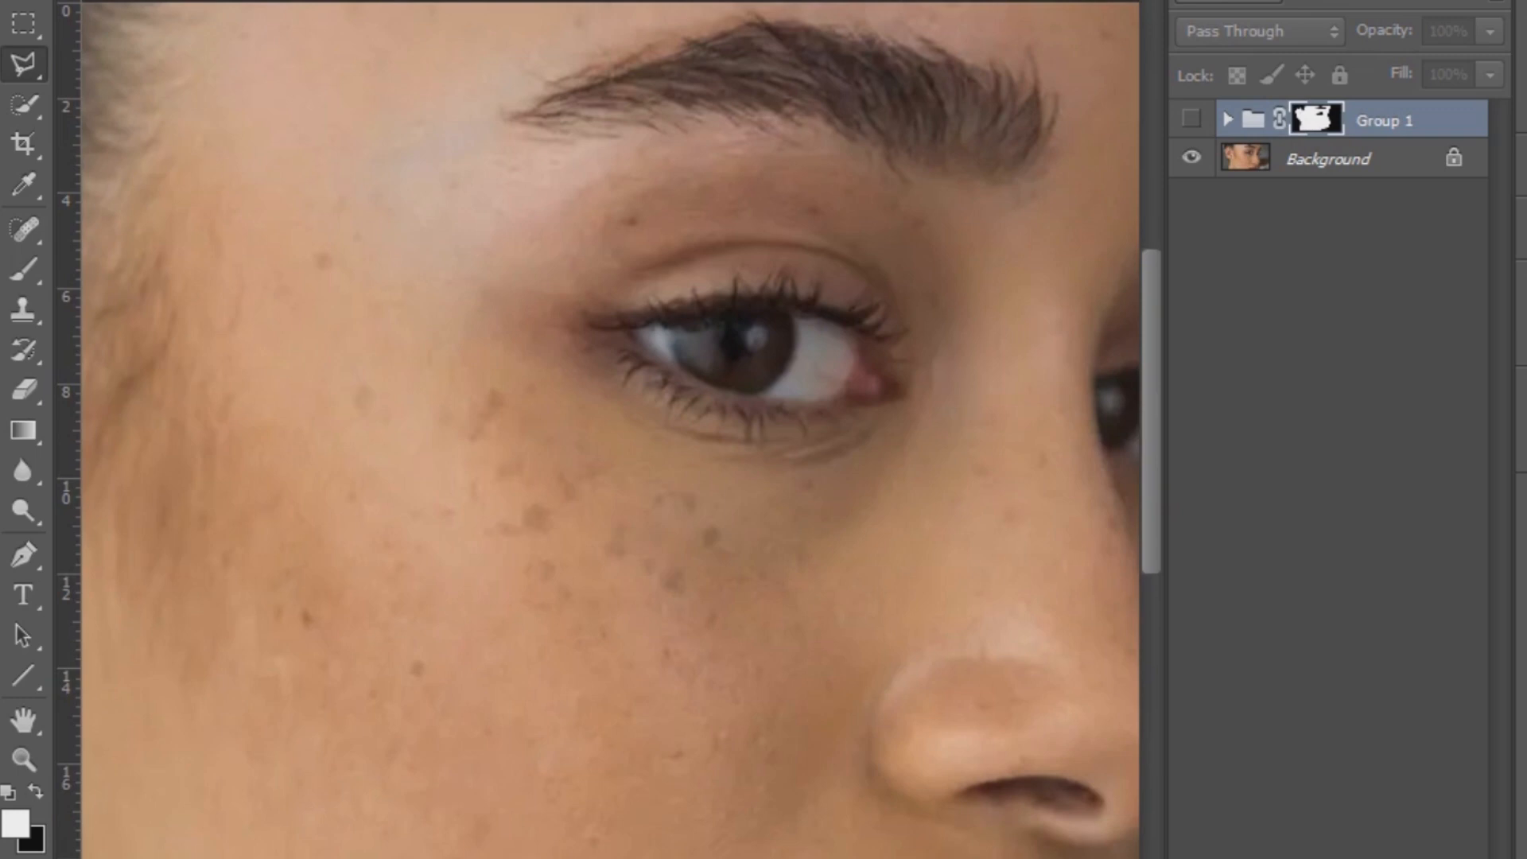
left_click(1190, 118)
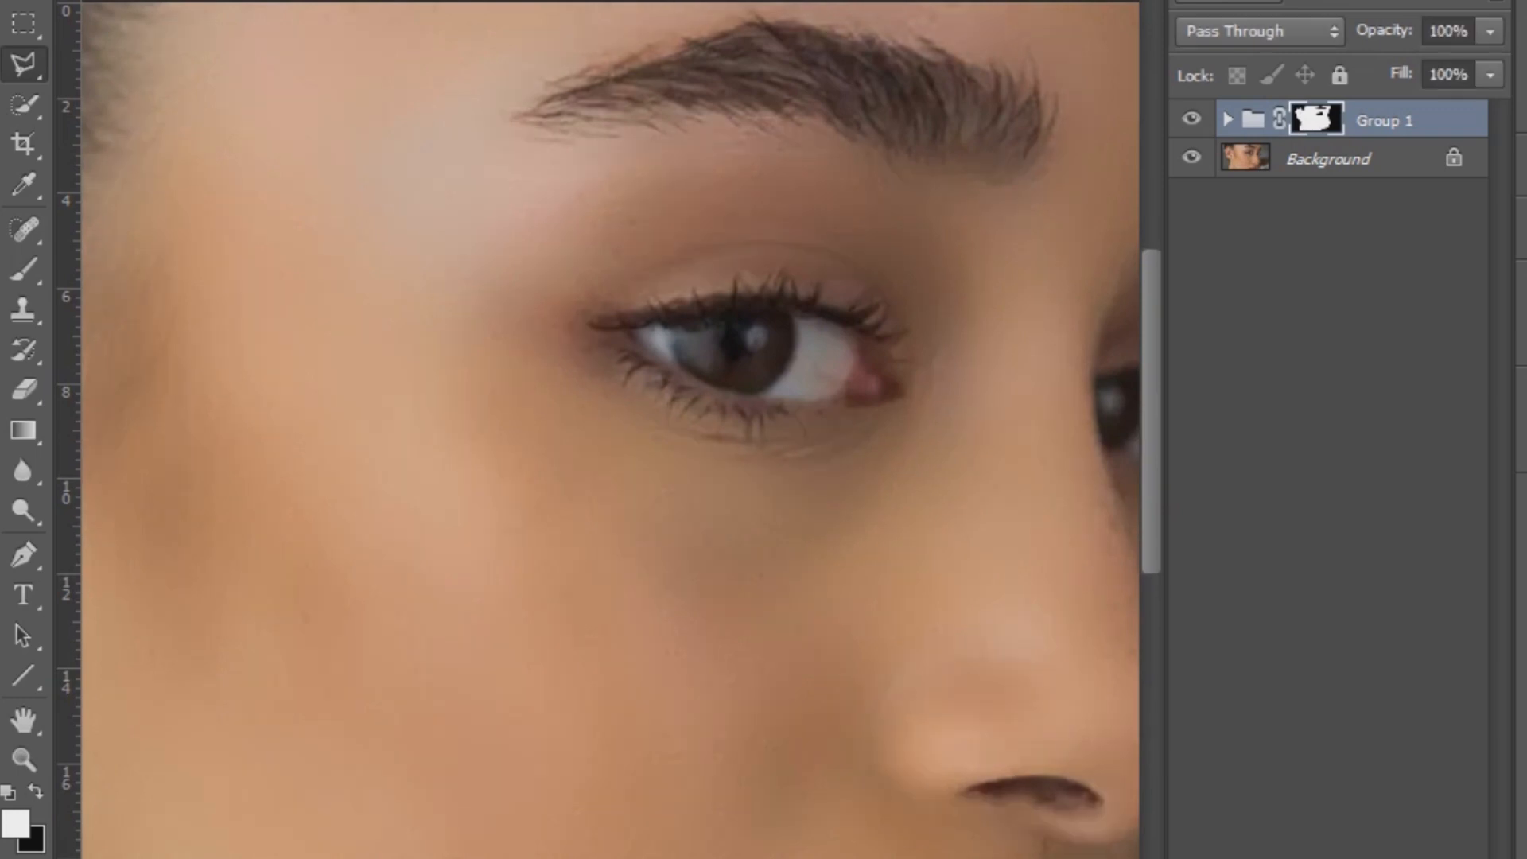
left_click(1191, 119)
scroll(147, 752, "up", 2)
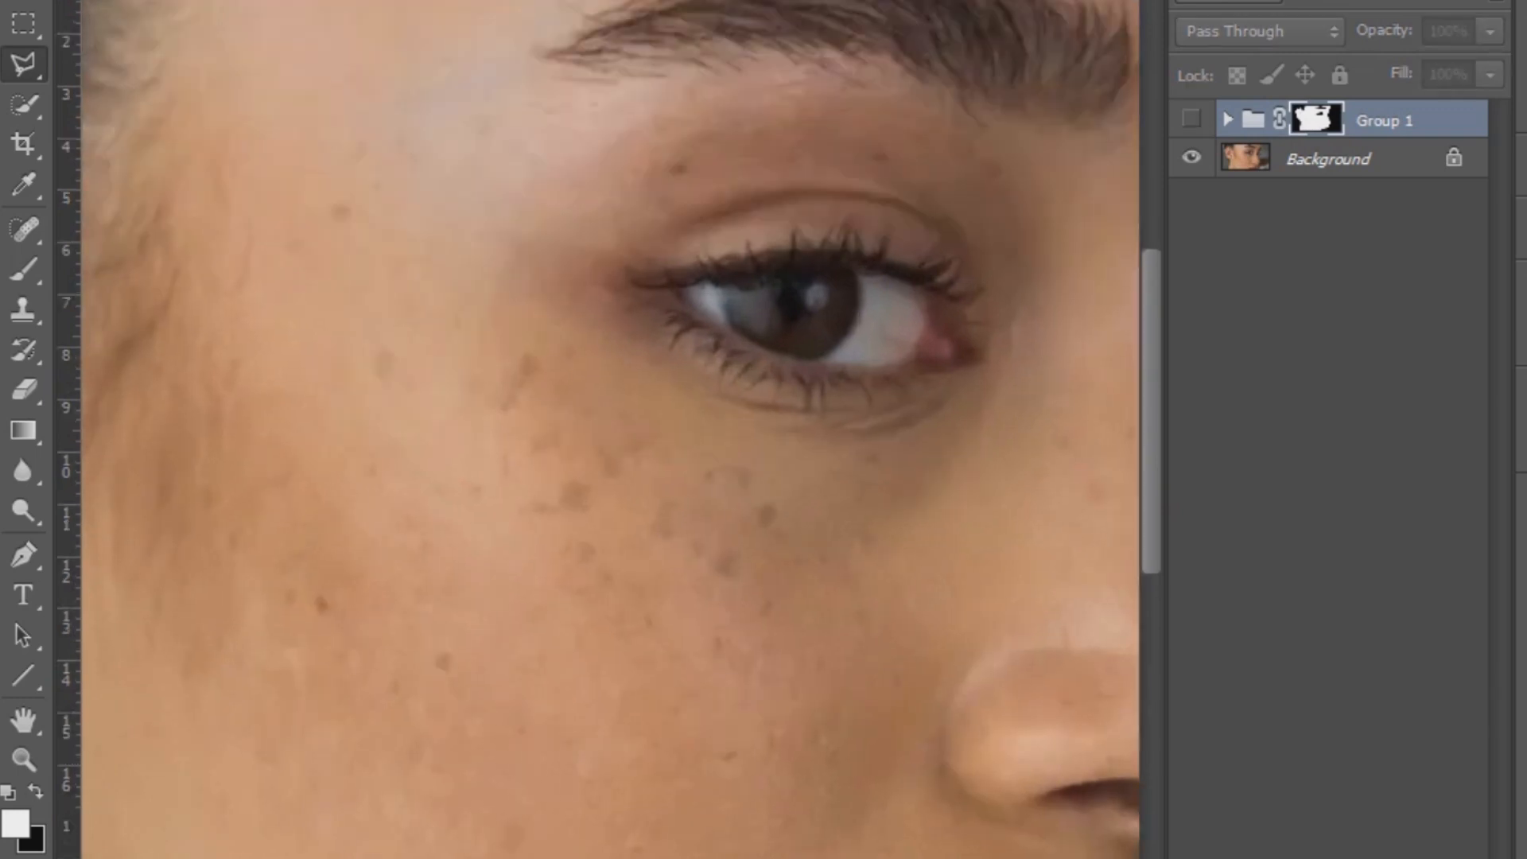
left_click(1190, 118)
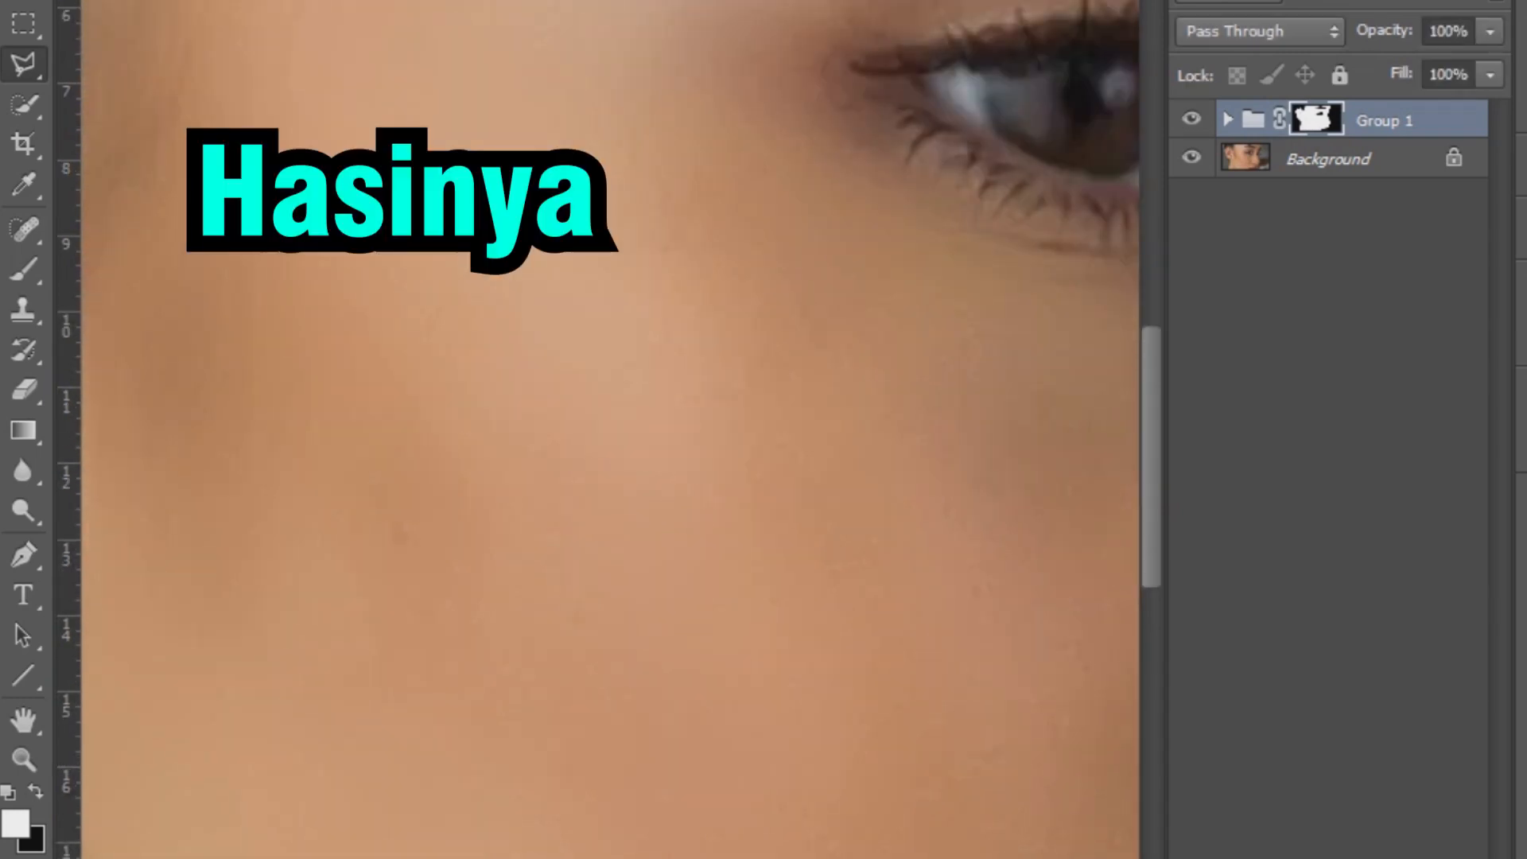
left_click(1190, 118)
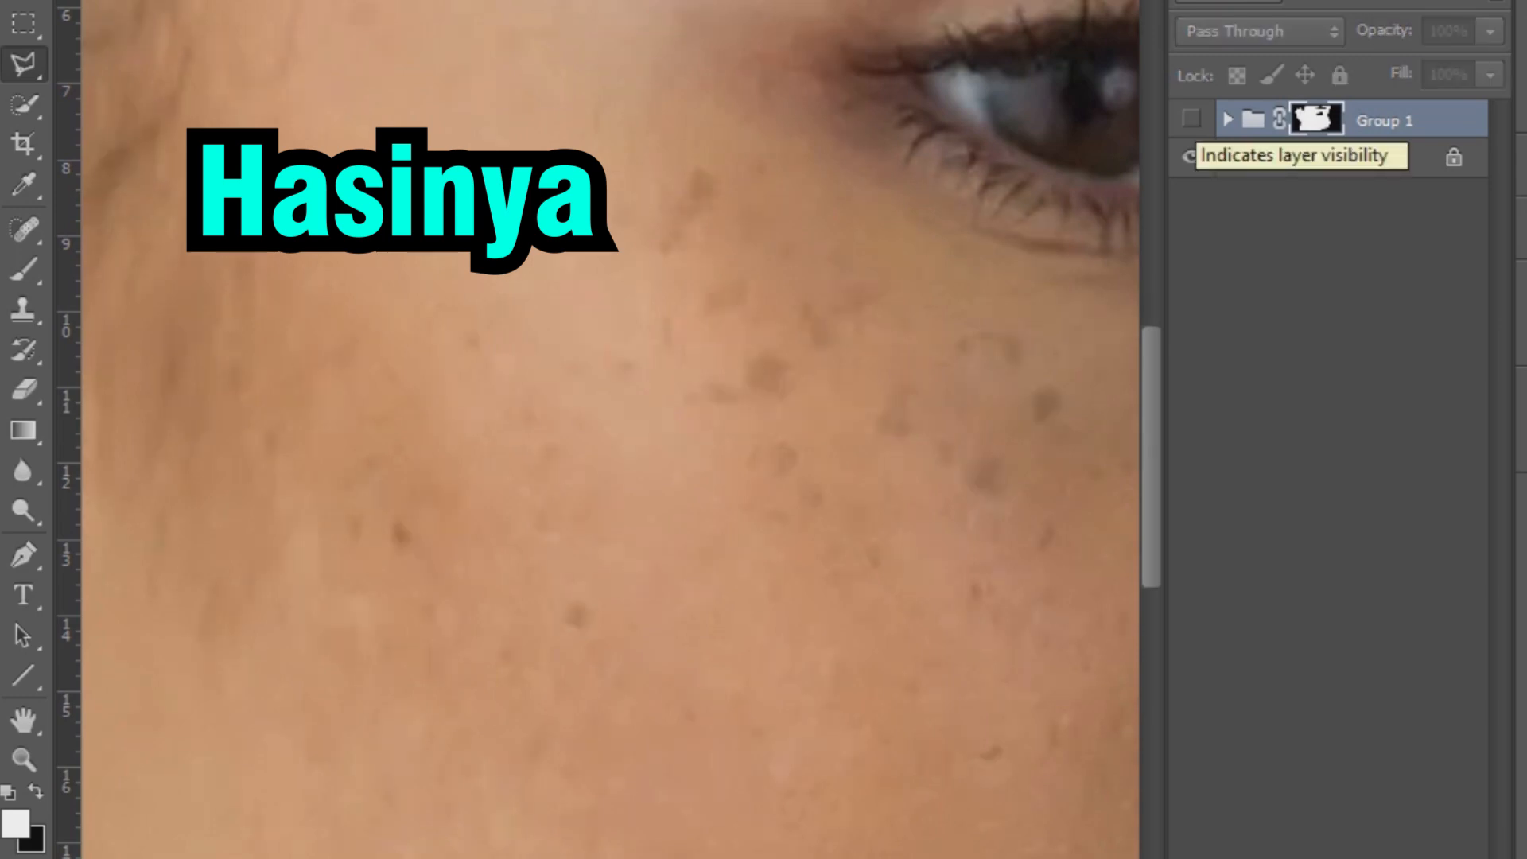
left_click(1190, 118)
scroll(540, 391, "down", 10)
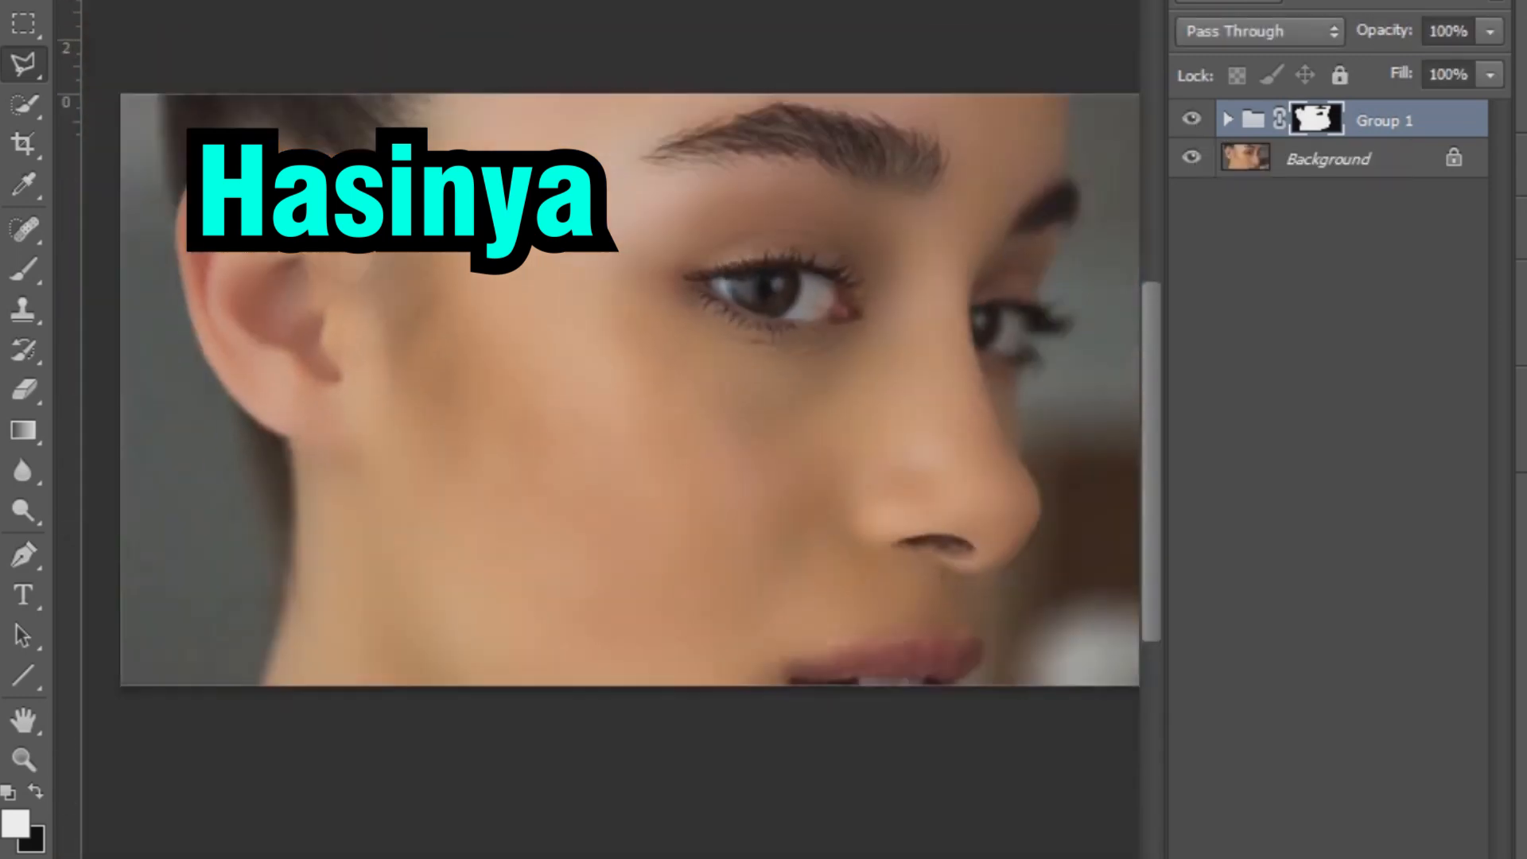
Examine the nose area and the whole face with Group 1 hidden and shown to check the smoothing
scroll(939, 220, "up", 3)
scroll(827, 191, "up", 4)
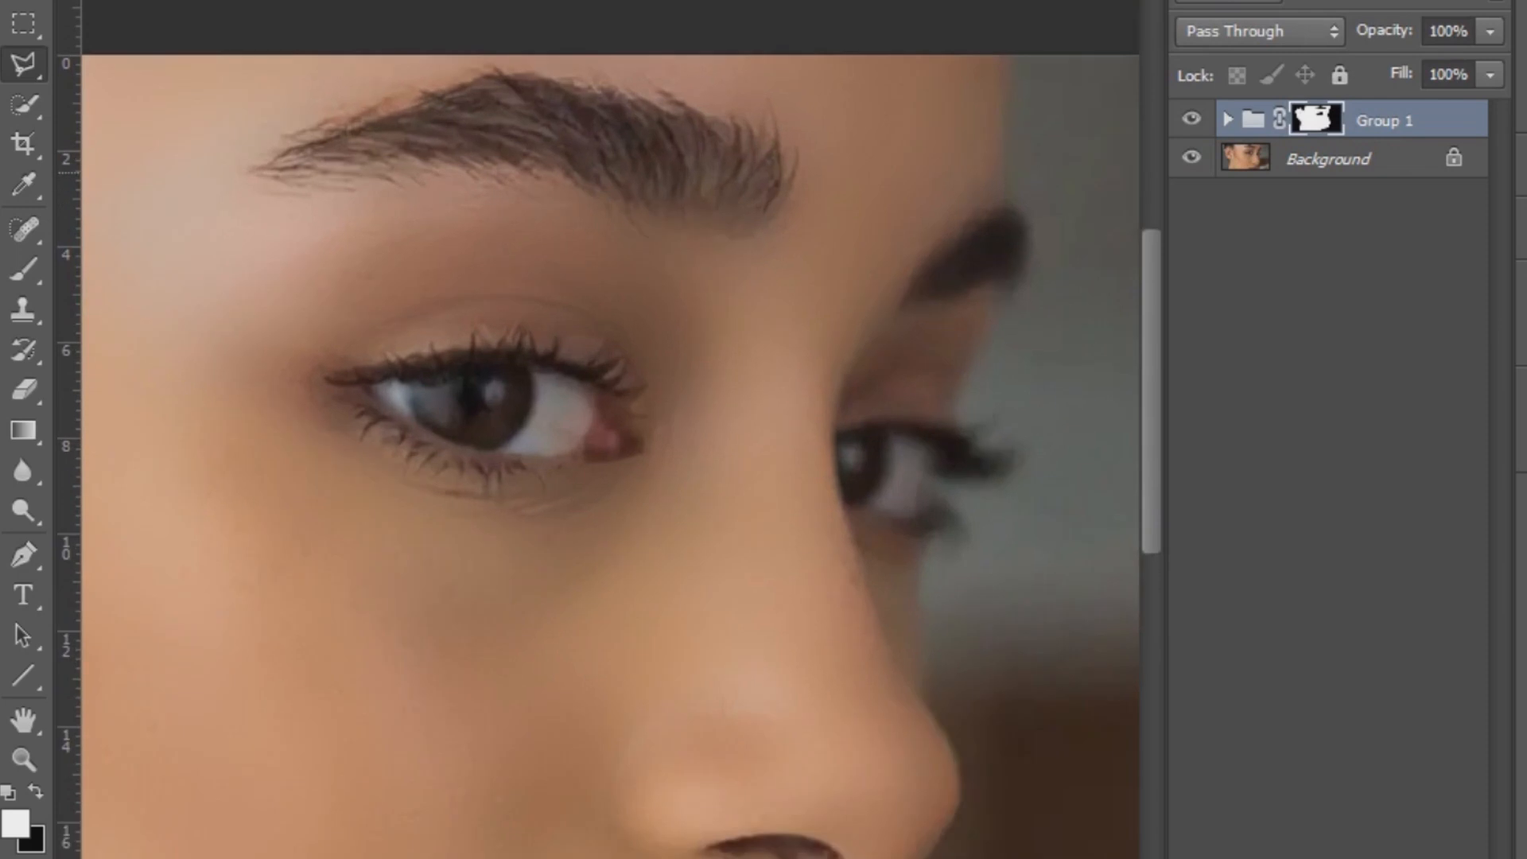
left_click(1190, 119)
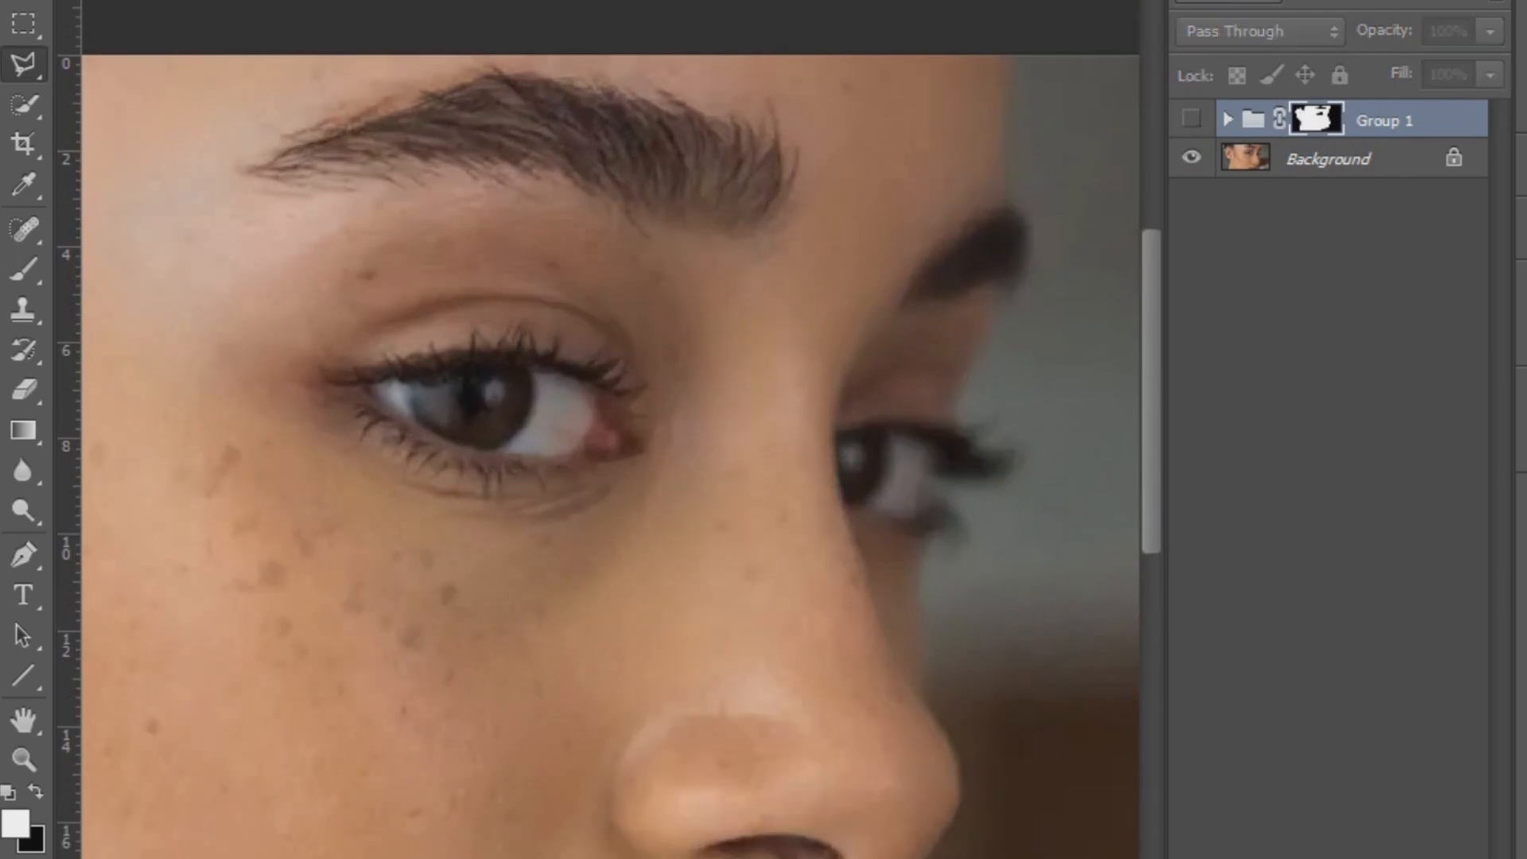
scroll(1003, 523, "up", 2)
left_click(1190, 119)
left_click(1190, 119)
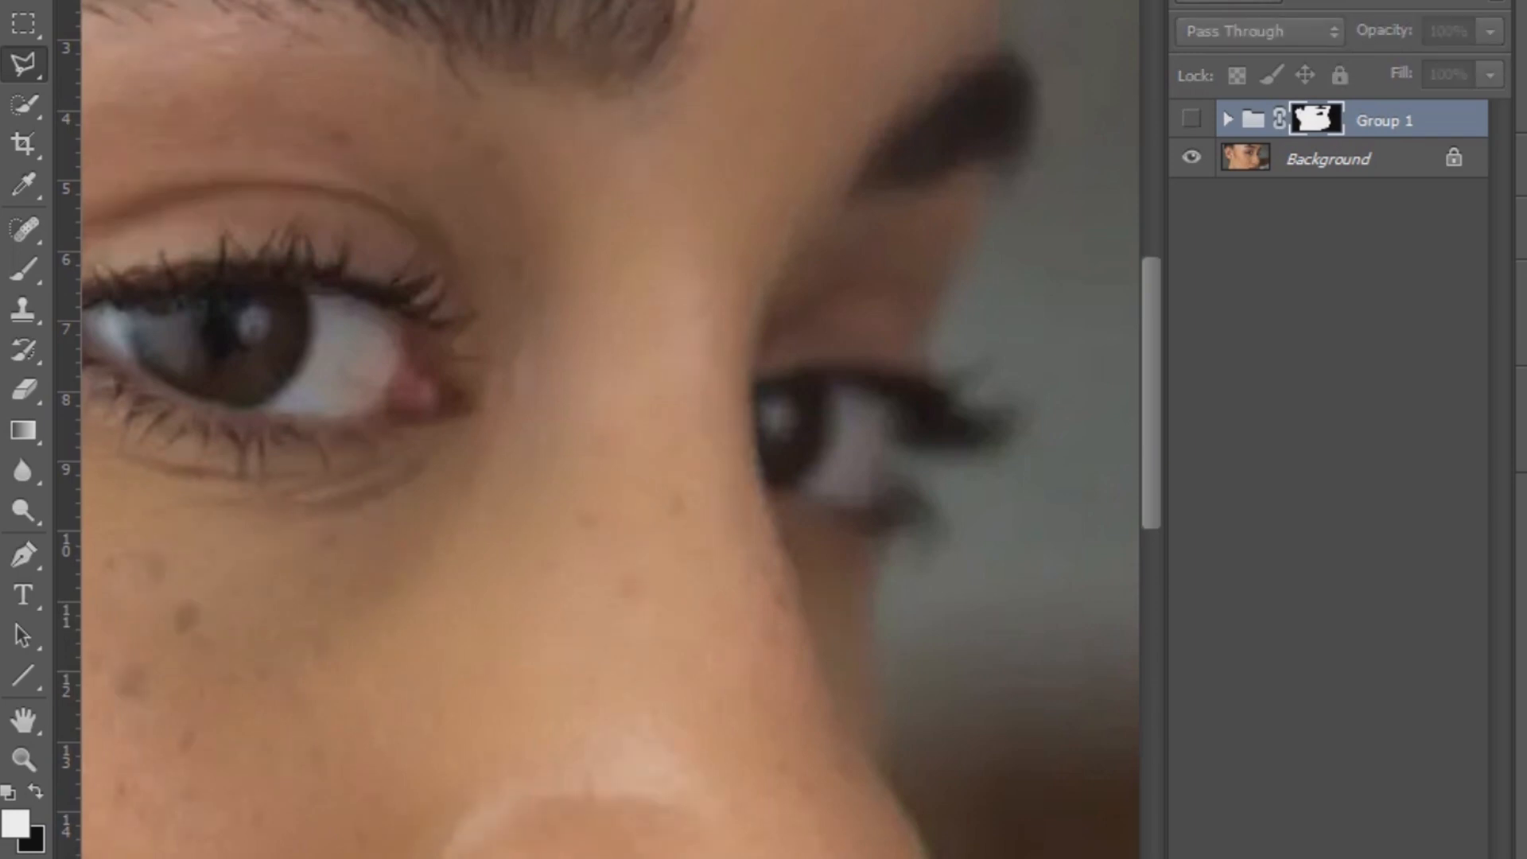
left_click(1191, 118)
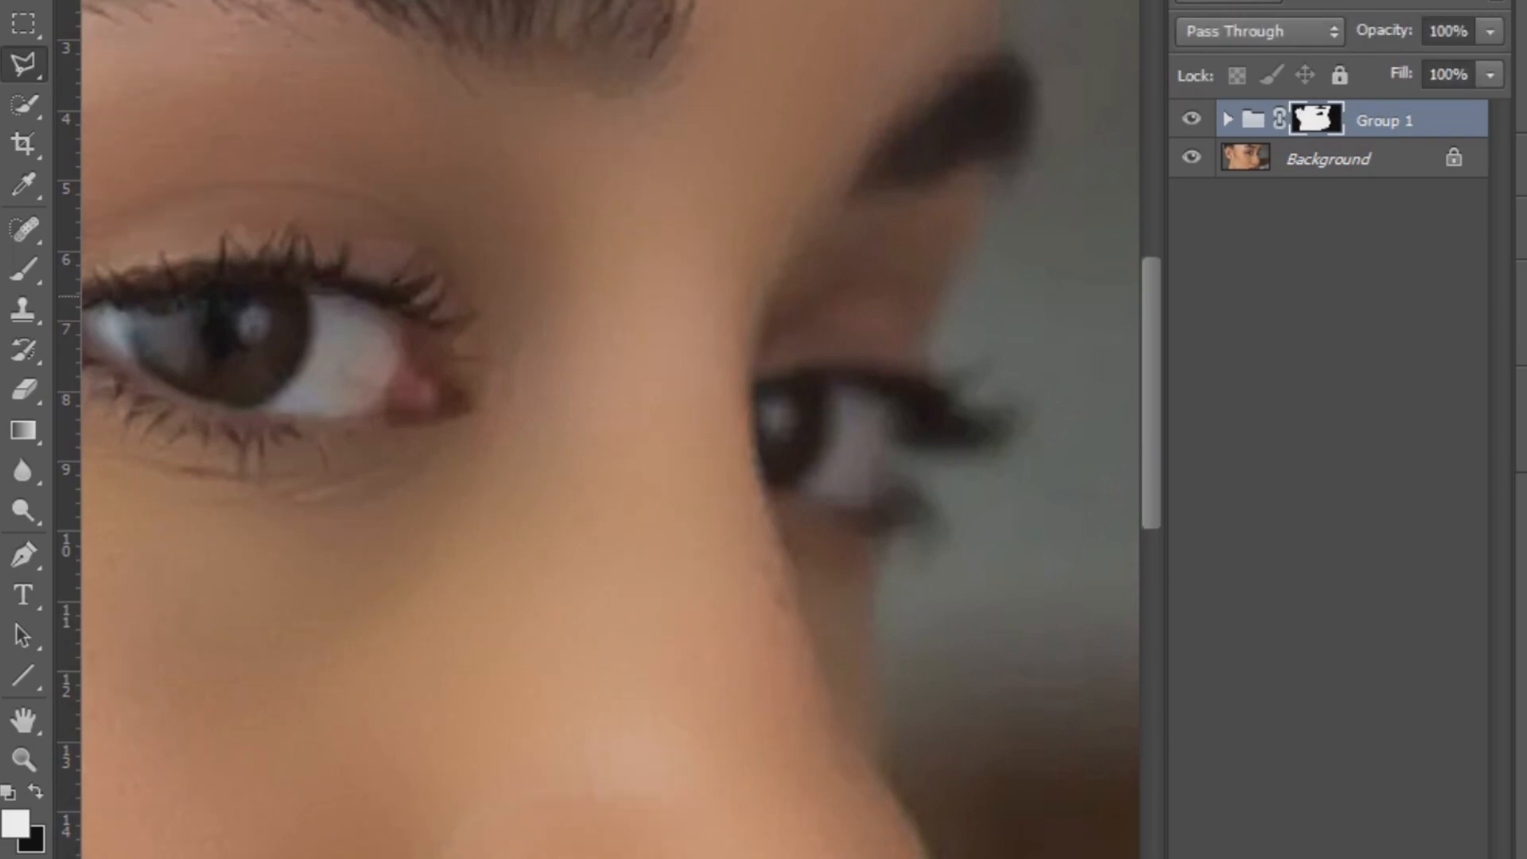
key("ctrl+minus")
key("ctrl+minus")
key("ctrl+minus")
key("ctrl+minus")
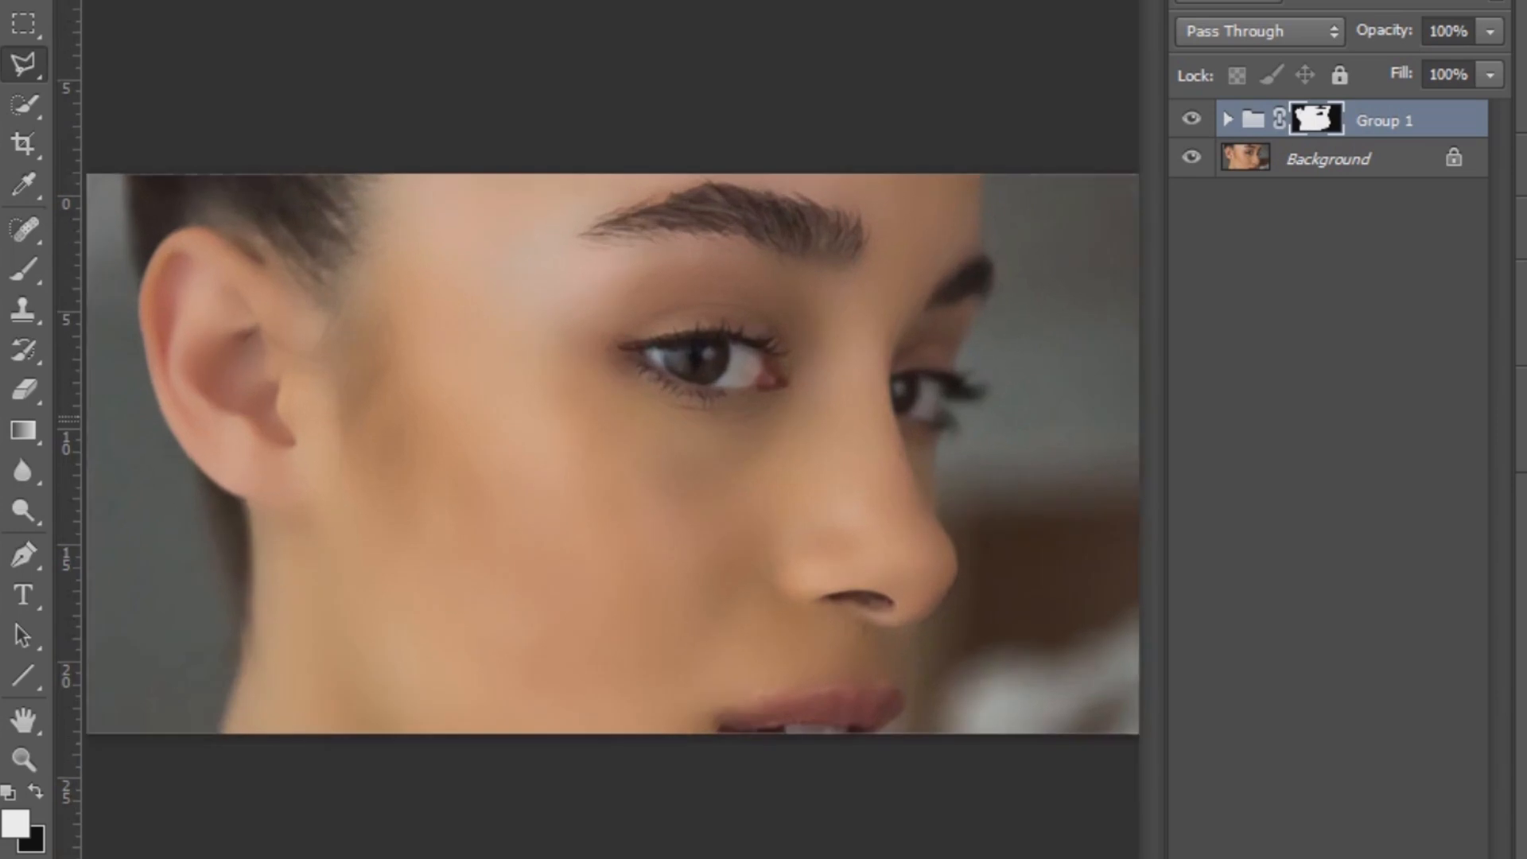
scroll(425, 402, "up", 1)
left_click(1191, 119)
left_click(1191, 119)
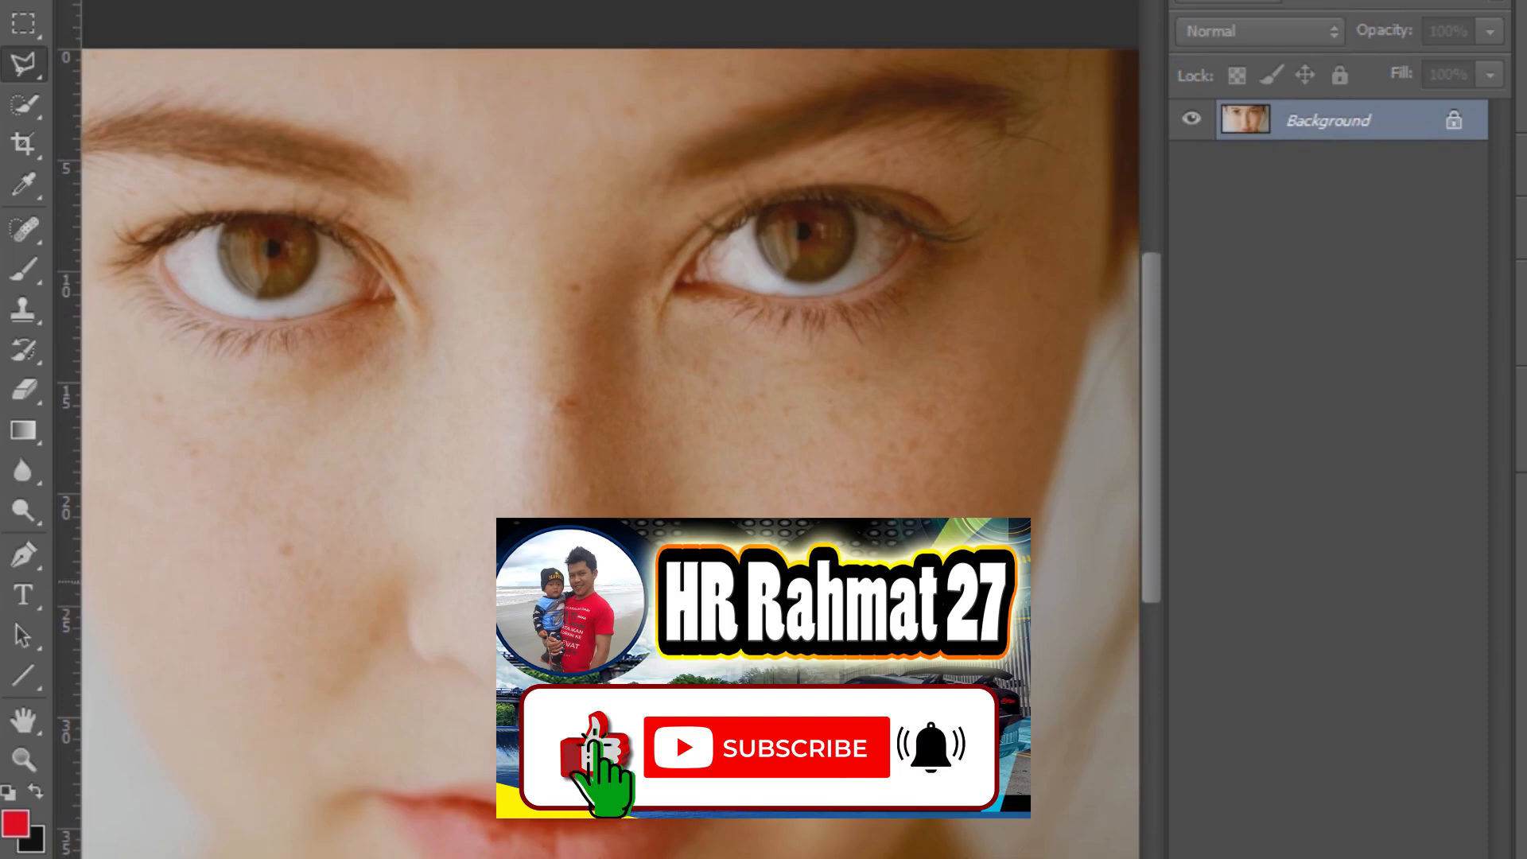
Create two stacked copies of the Background layer in 342801032.jpg
scroll(610, 453, "down", 7)
scroll(493, 425, "up", 8)
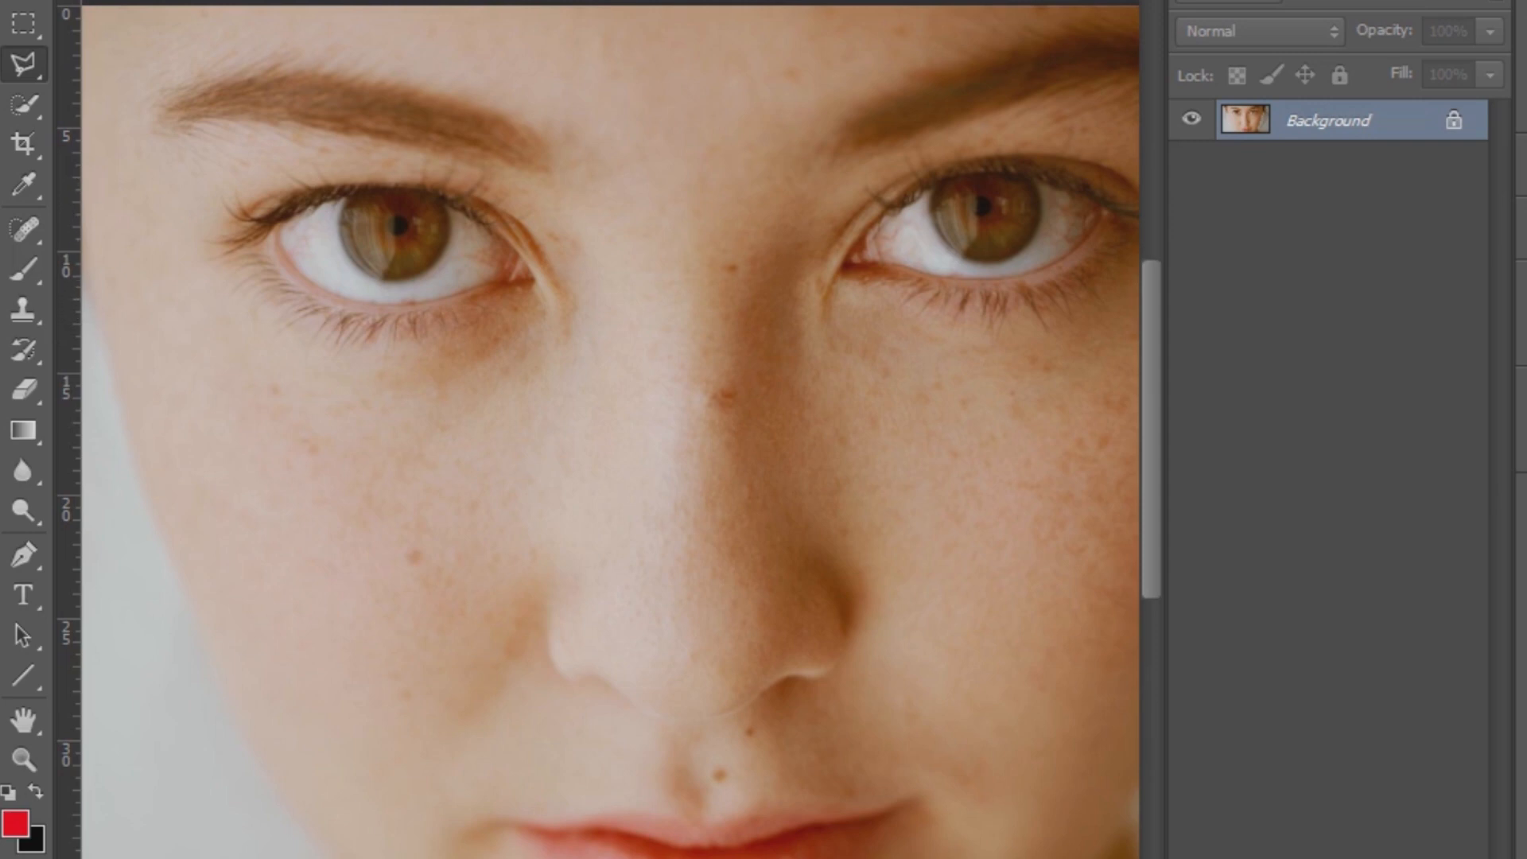
key("ctrl+j")
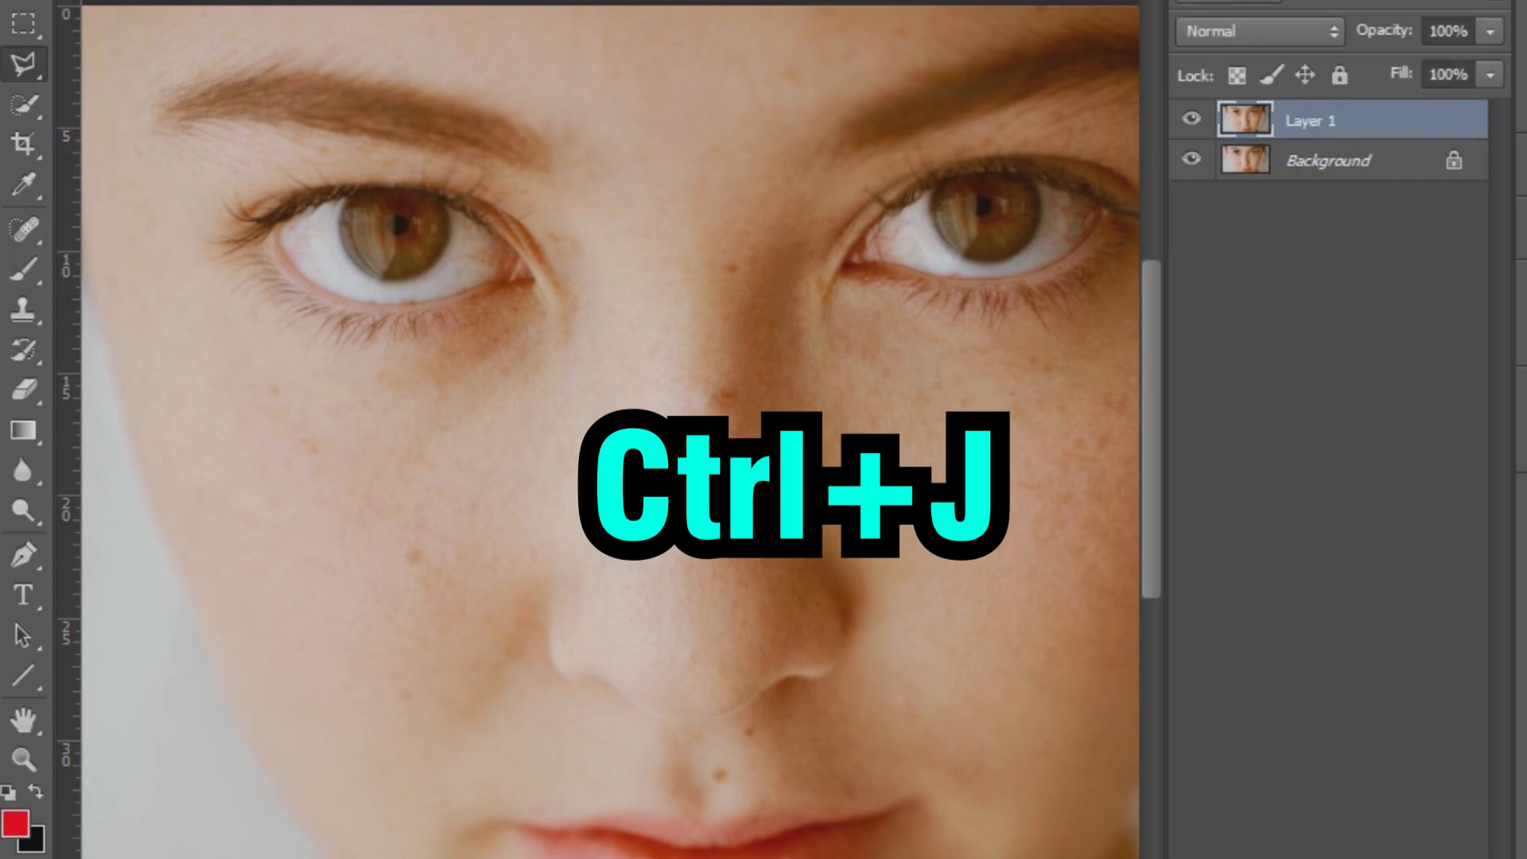
key("ctrl+j")
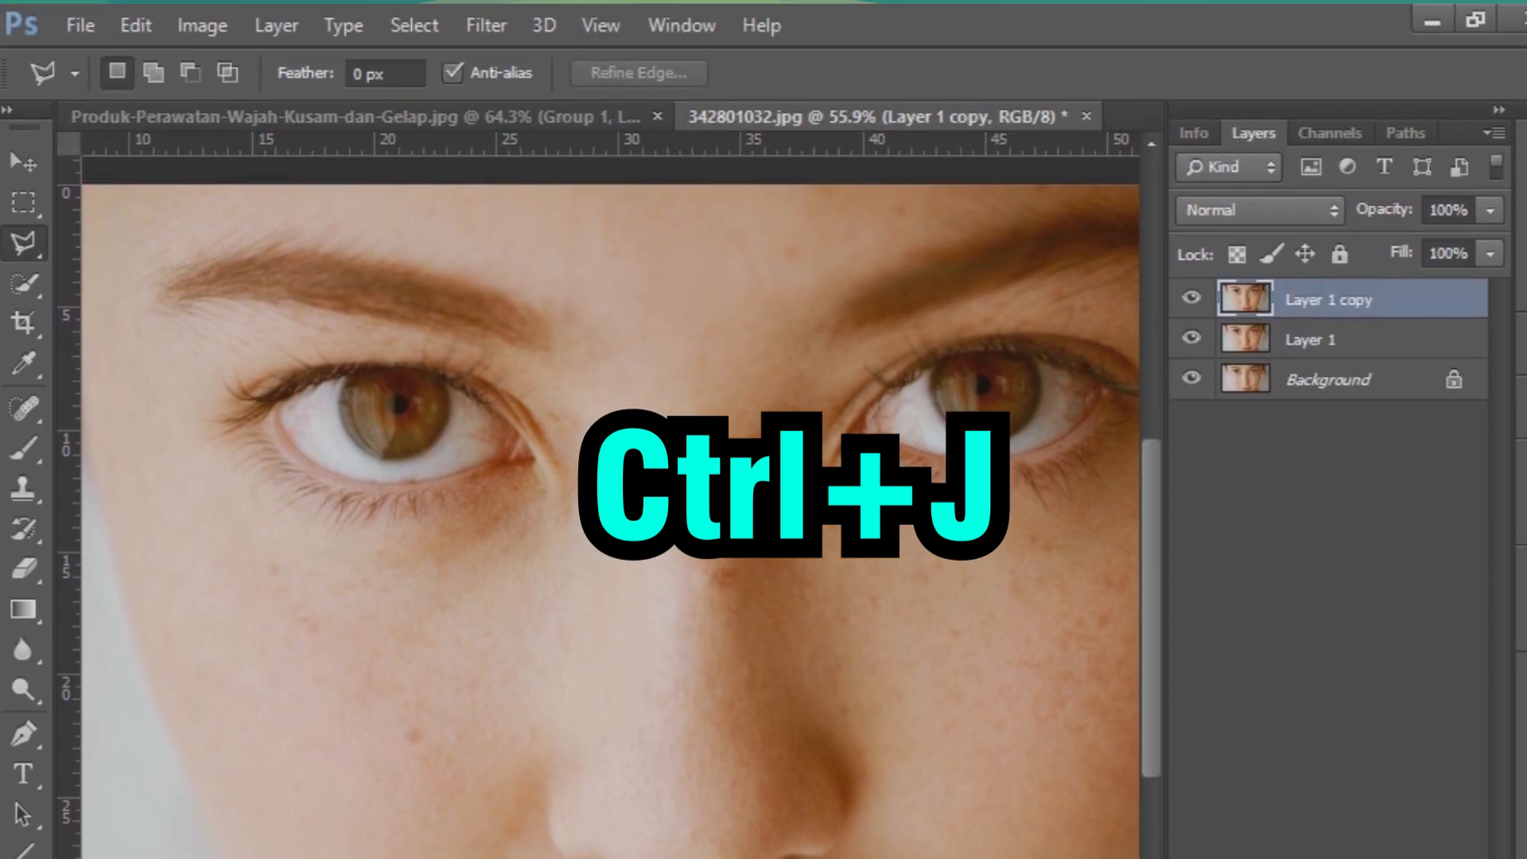
Apply Surface Blur to Layer 1 with a radius of 20 pixels and a threshold of 30 levels
left_click(1352, 338)
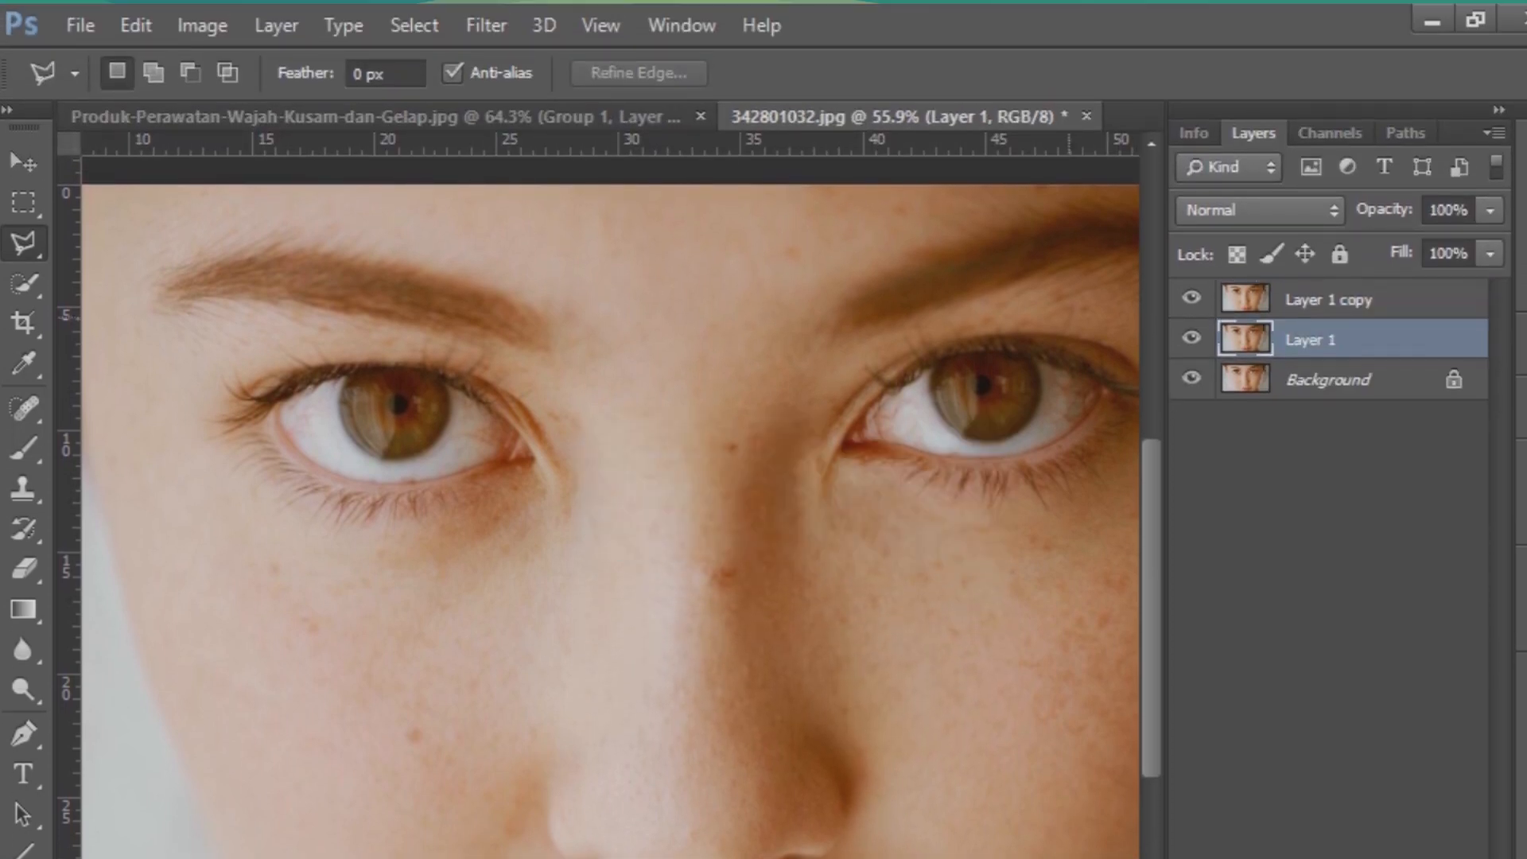
left_click(485, 25)
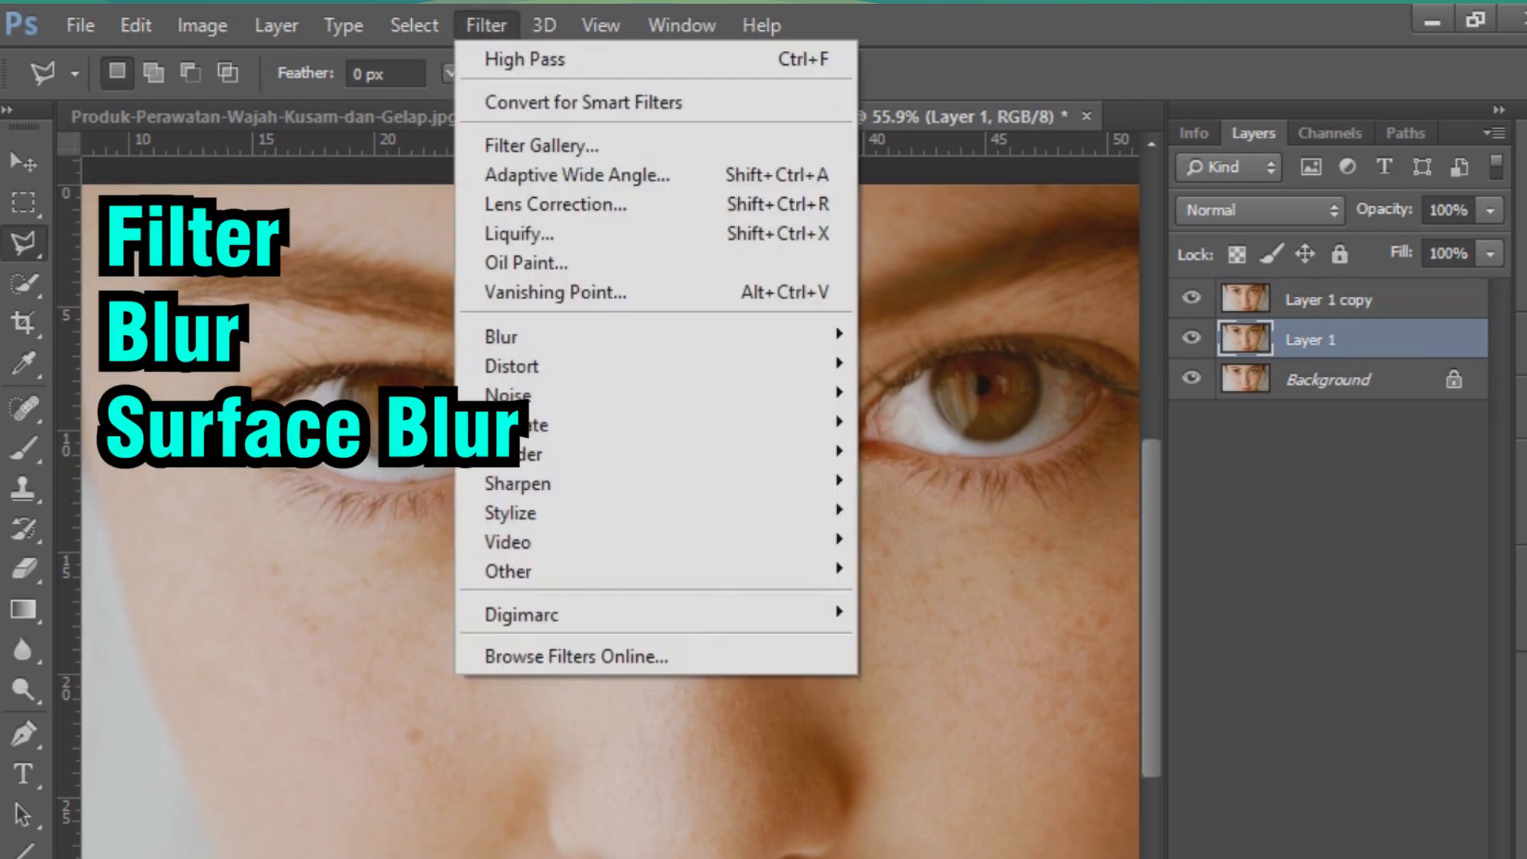
mouse_move(509, 336)
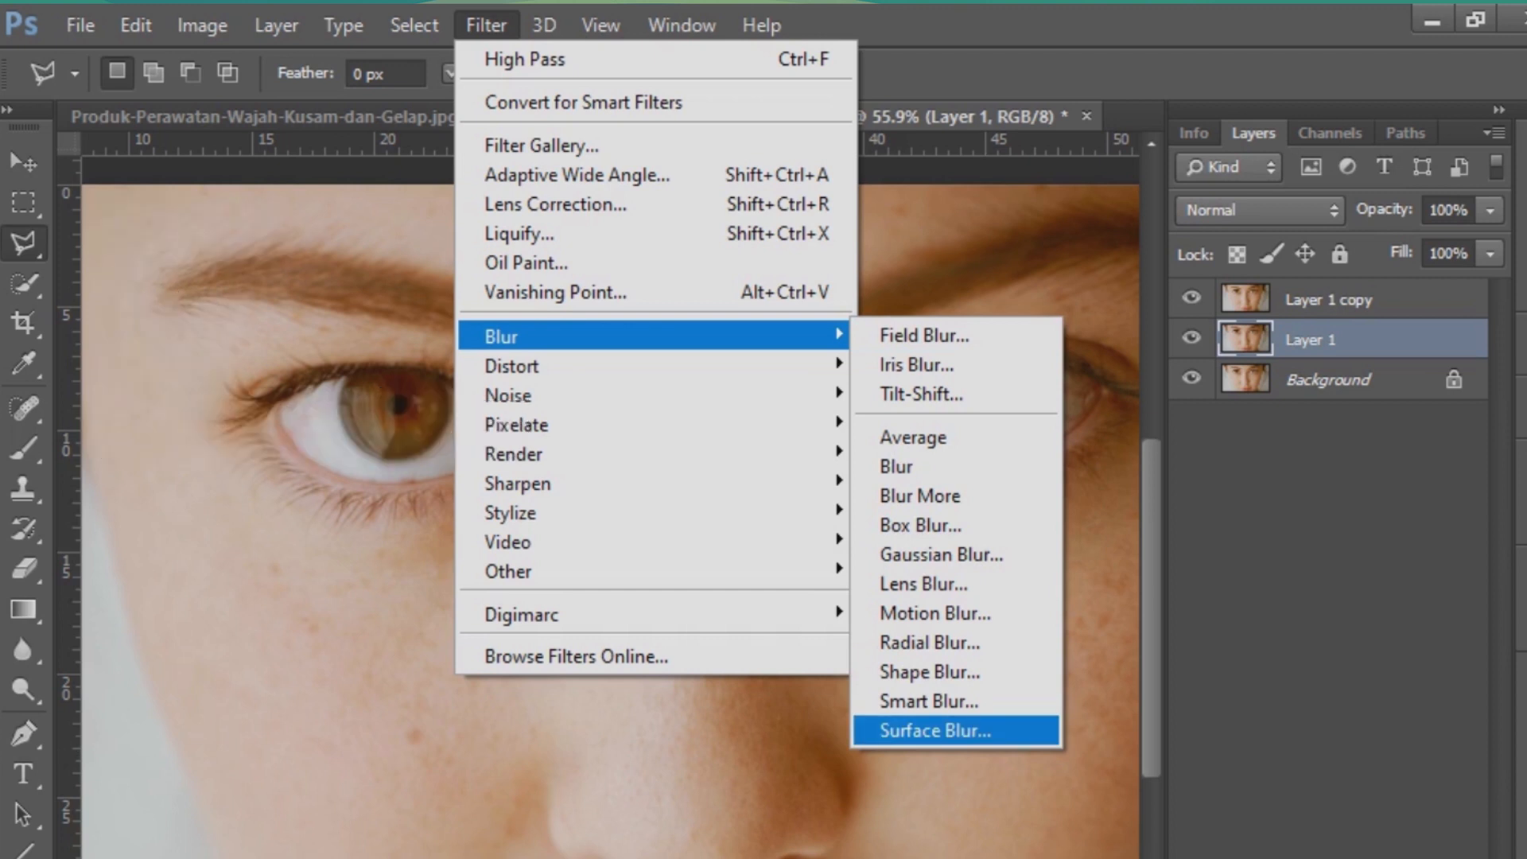
key("Return")
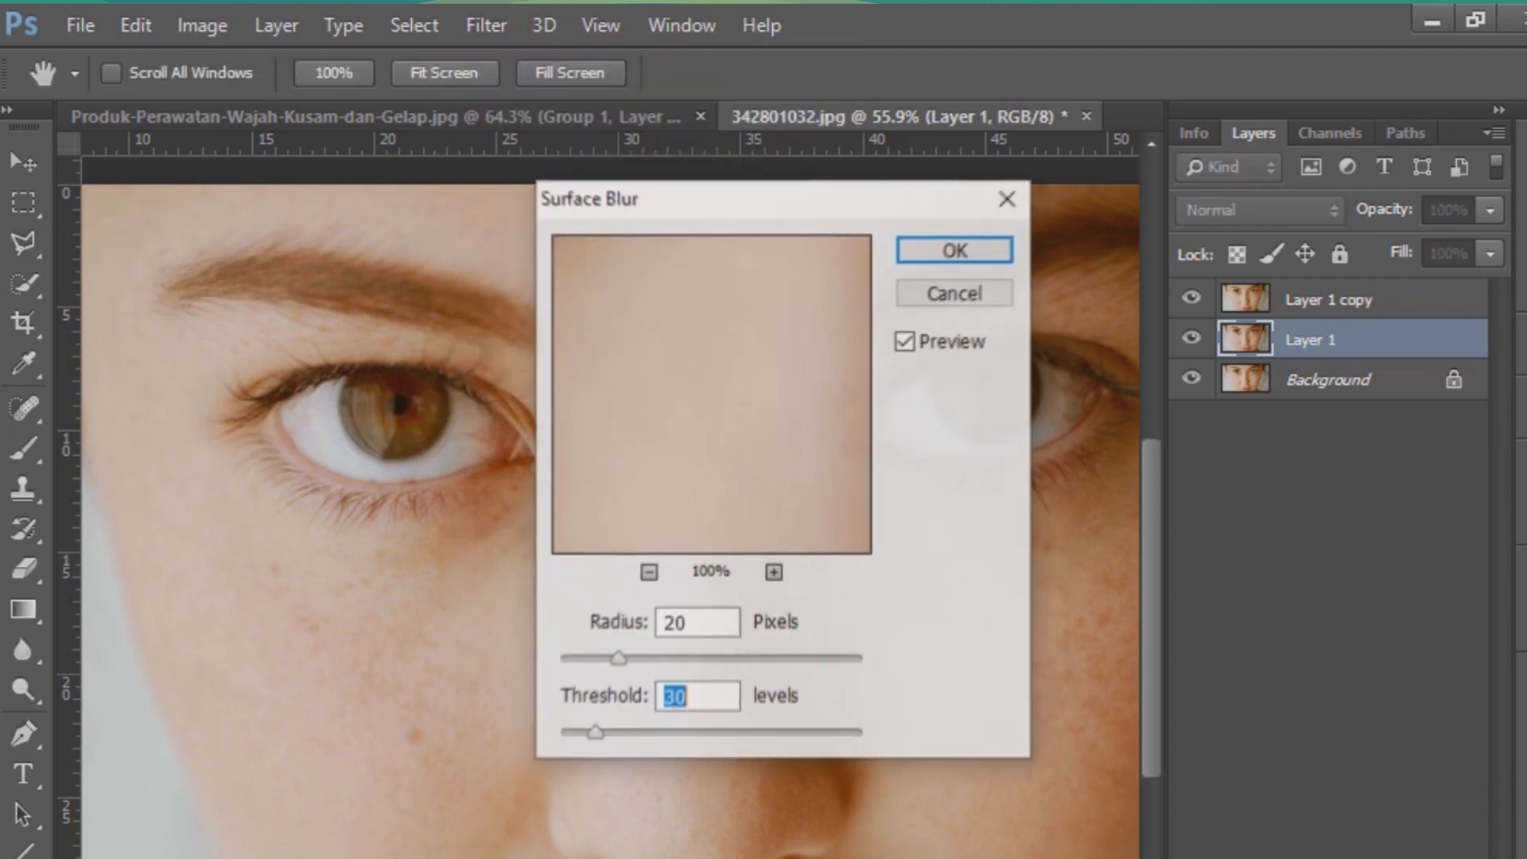
left_click_drag(688, 622, 660, 622)
left_click_drag(736, 696, 665, 696)
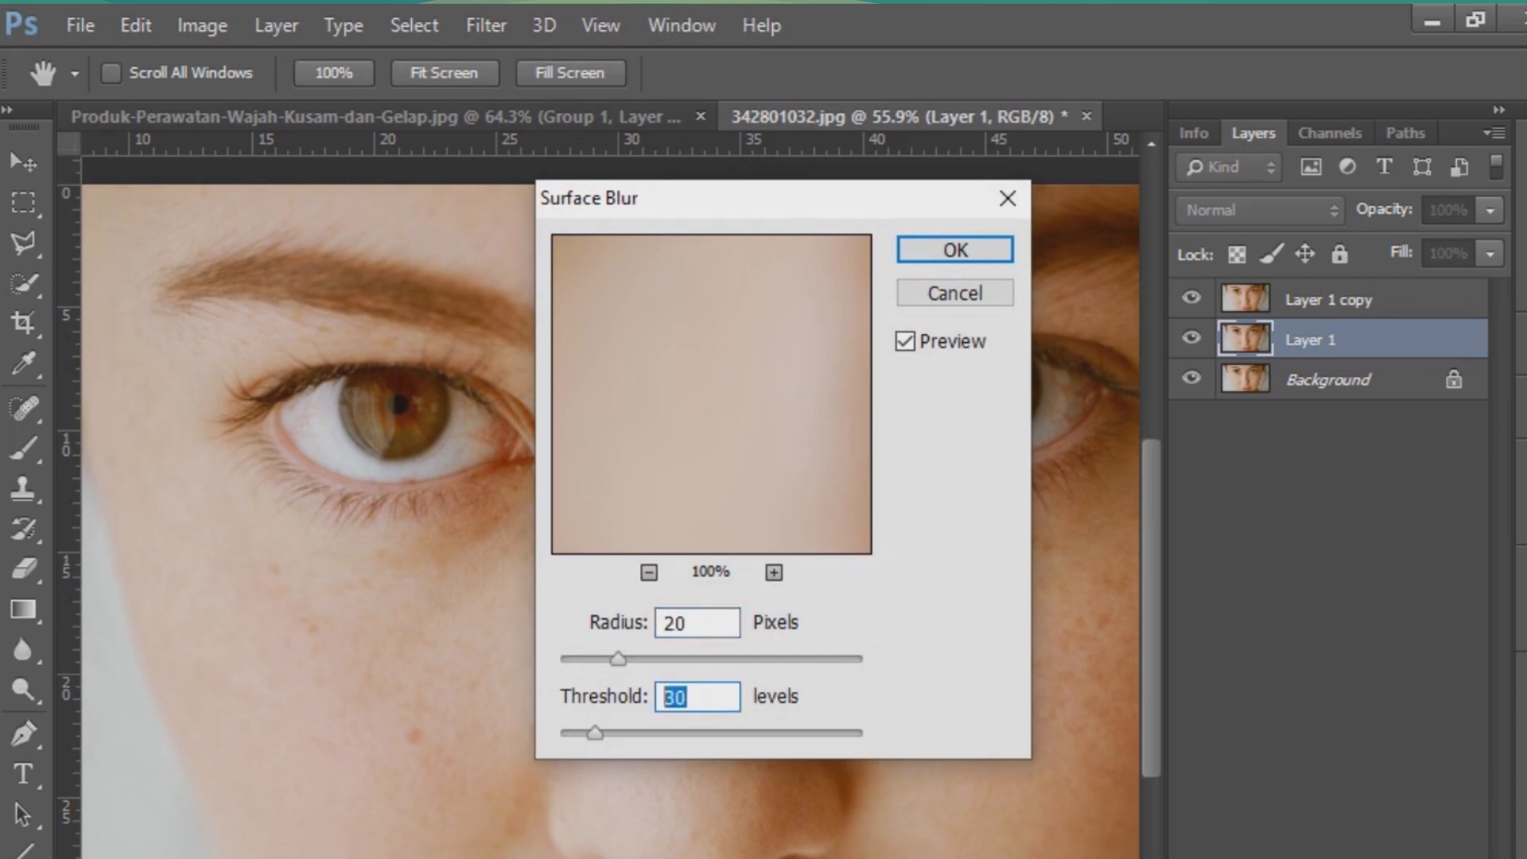
left_click(954, 249)
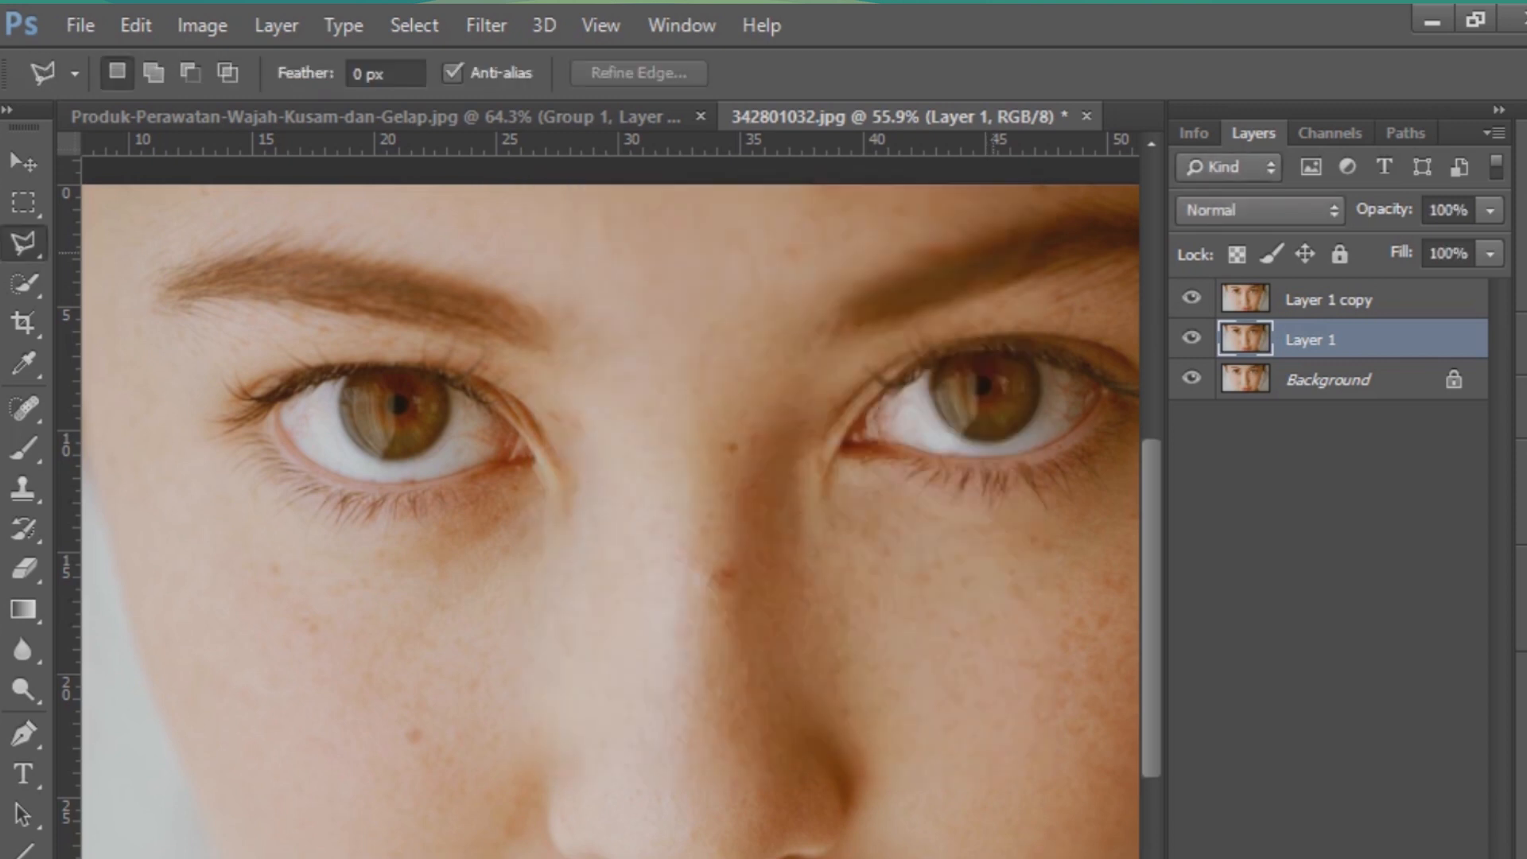
Apply the High Pass filter to Layer 1 copy with a radius of 1.5 pixels
scroll(1038, 385, "down", 3)
left_click(1352, 299)
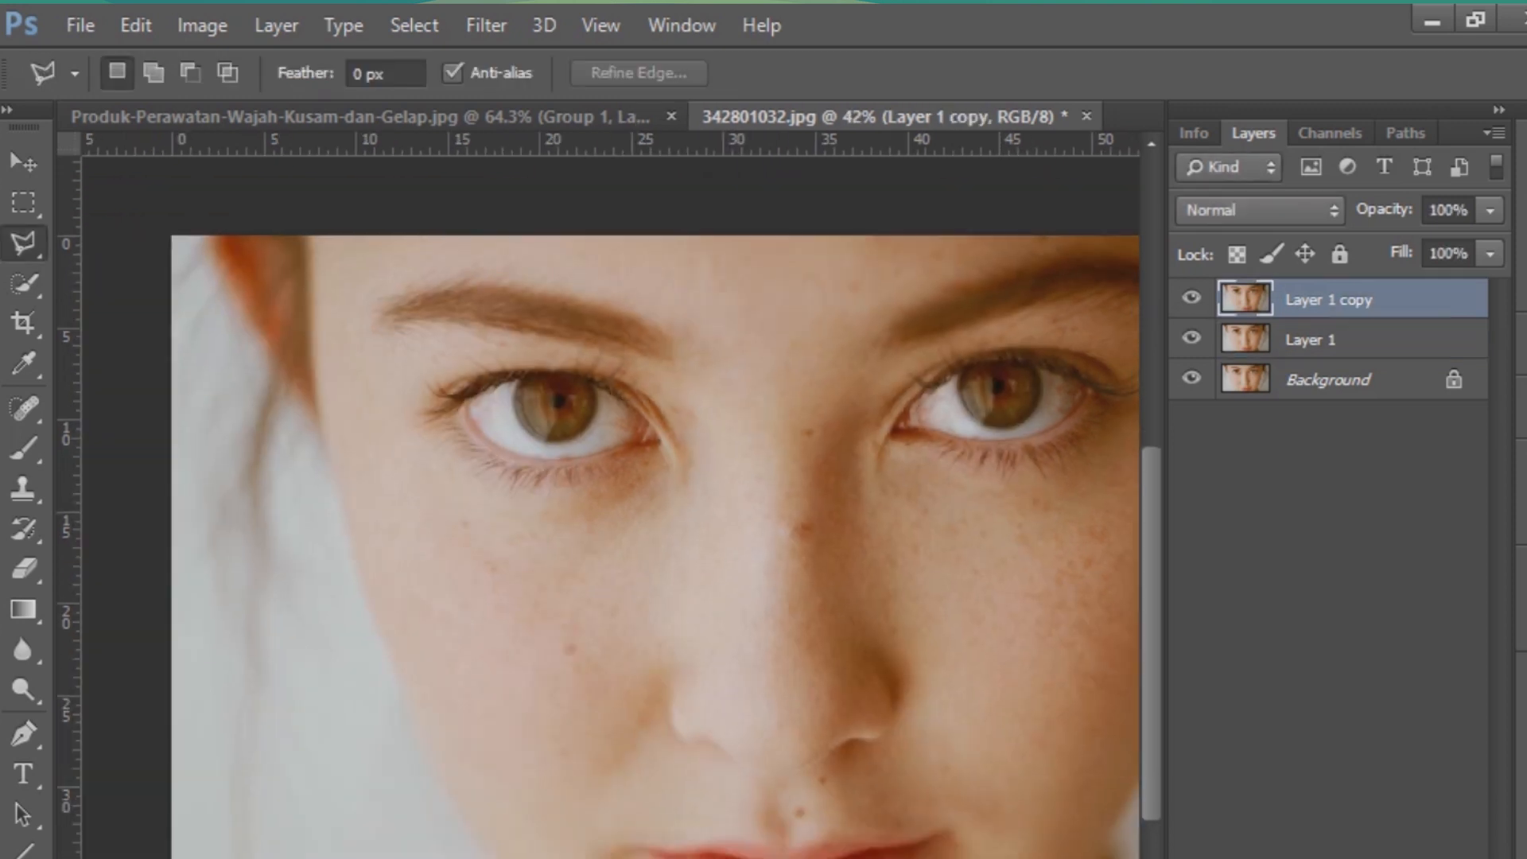
left_click(486, 24)
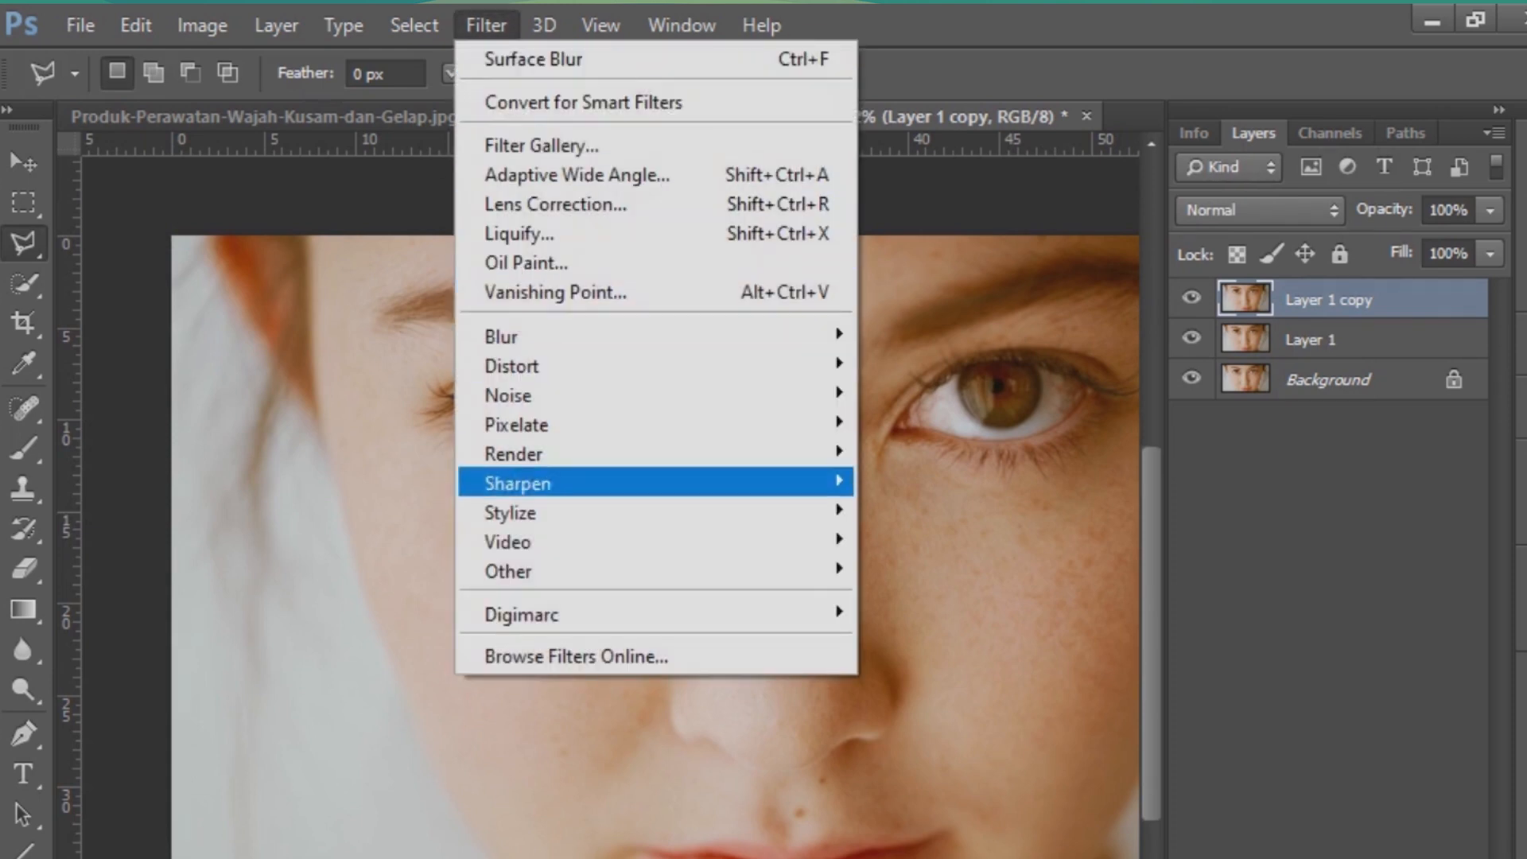
mouse_move(508, 571)
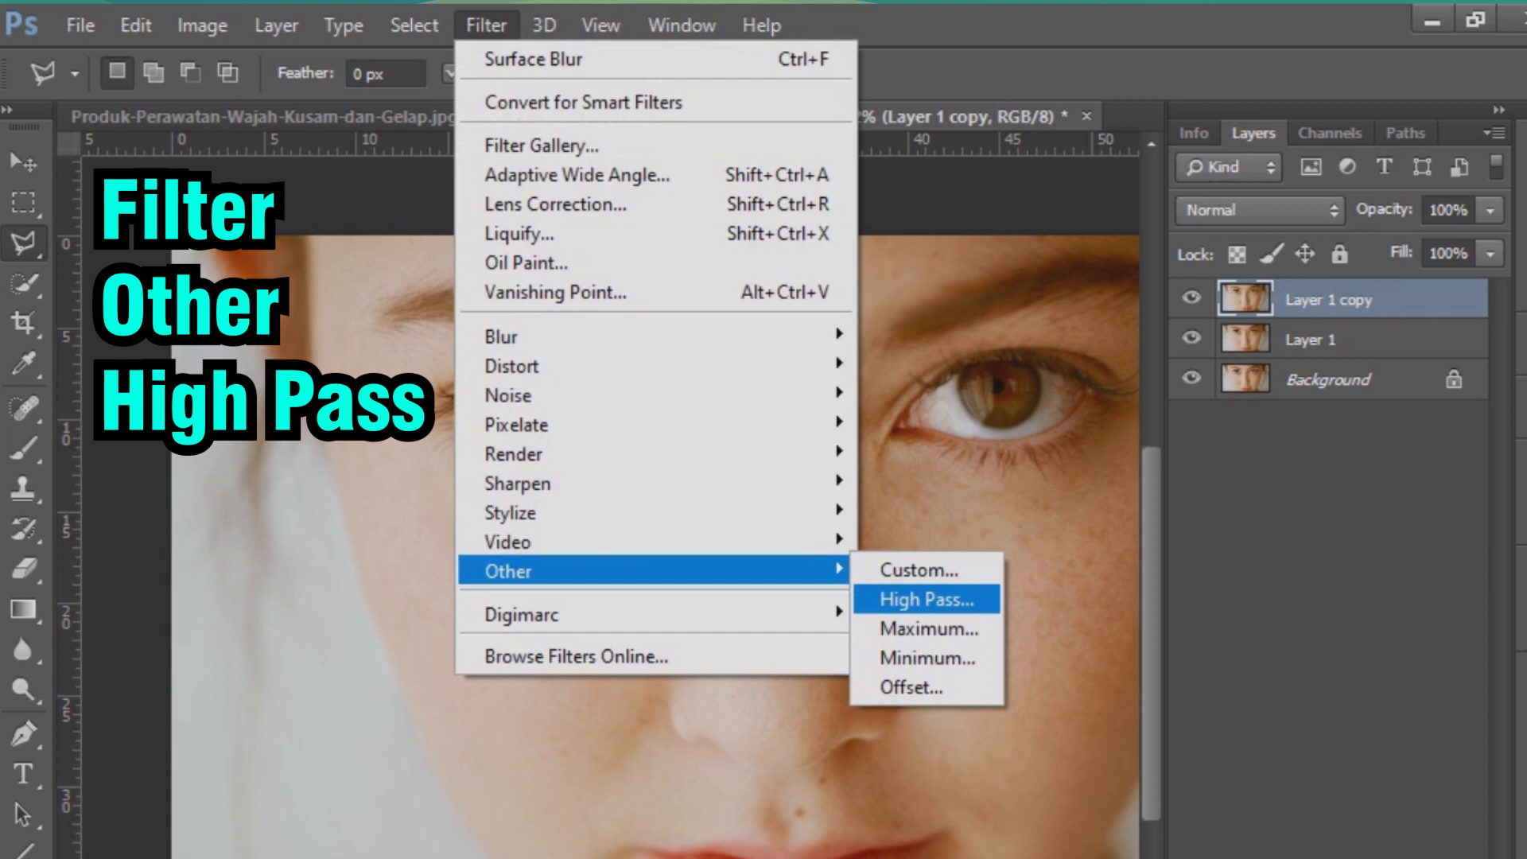
key("Return")
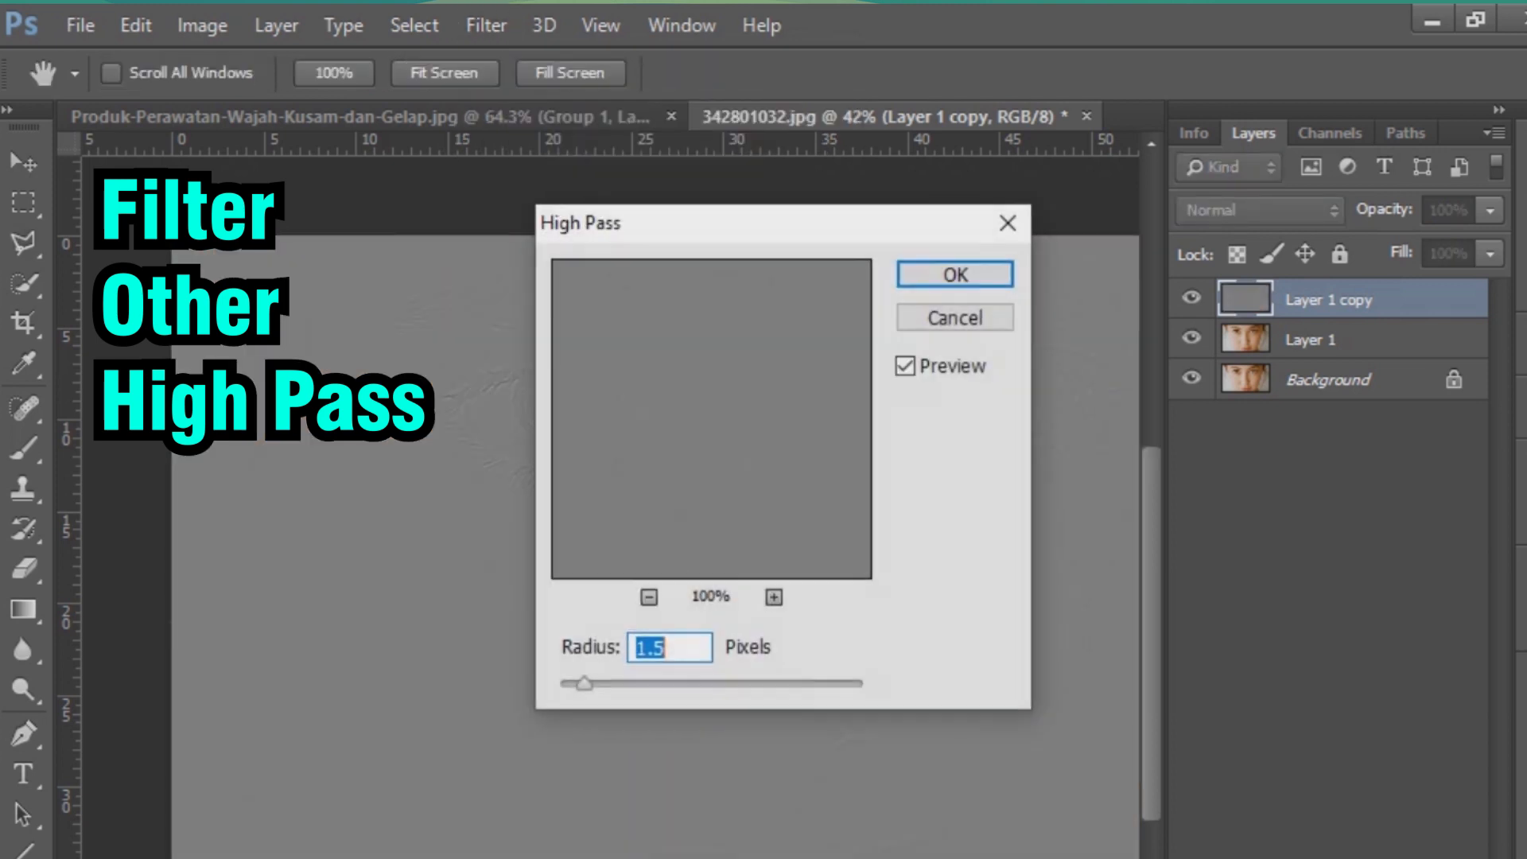
left_click(665, 647)
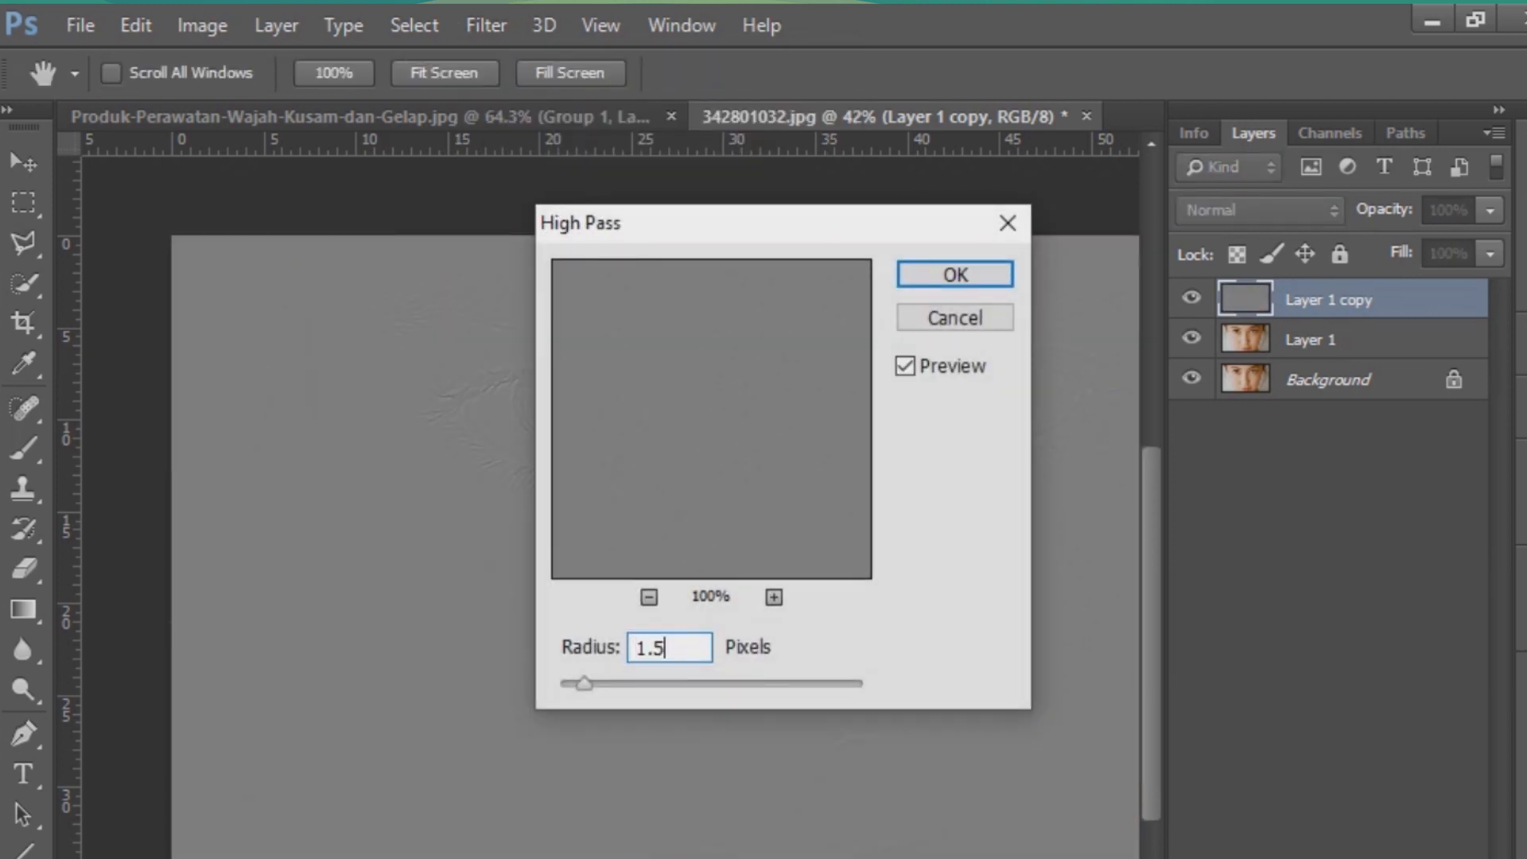
key("ctrl+a")
key("Return")
key("l")
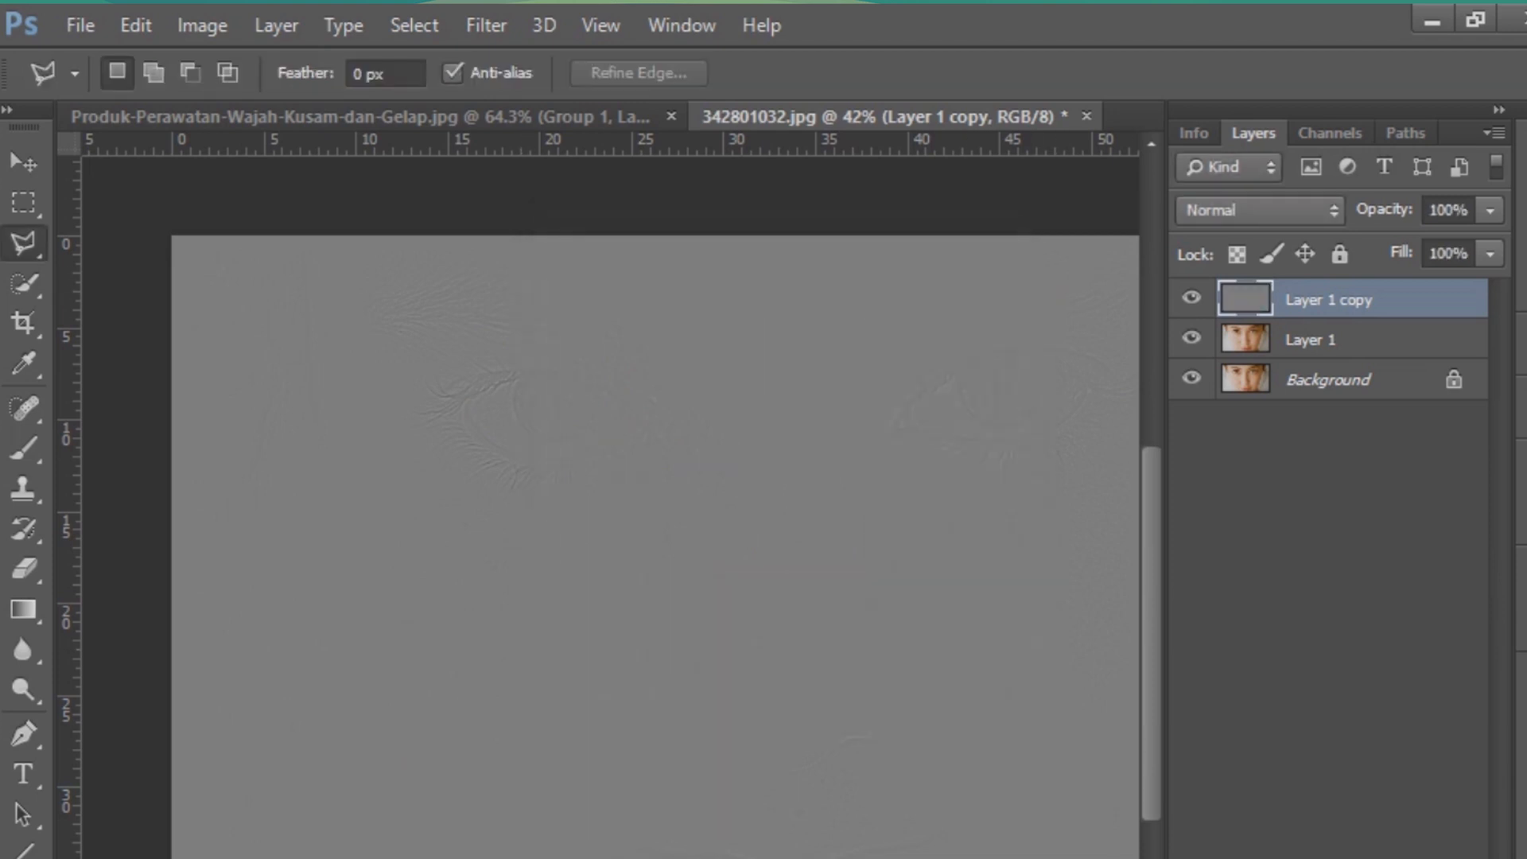
Set the blend mode of Layer 1 copy to Overlay and group it with Layer 1
left_click(1259, 210)
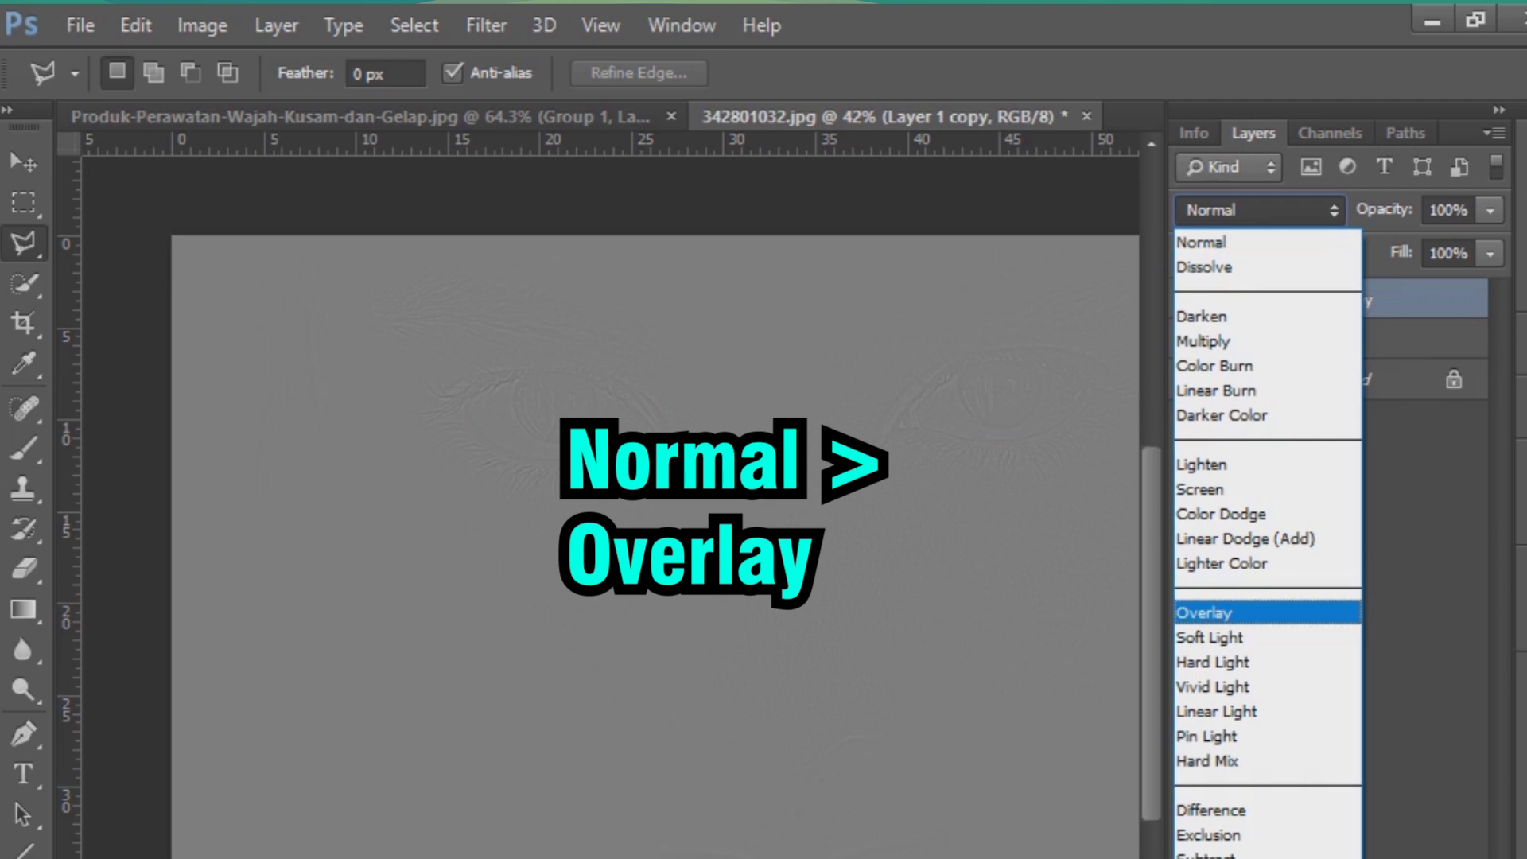
left_click(1203, 612)
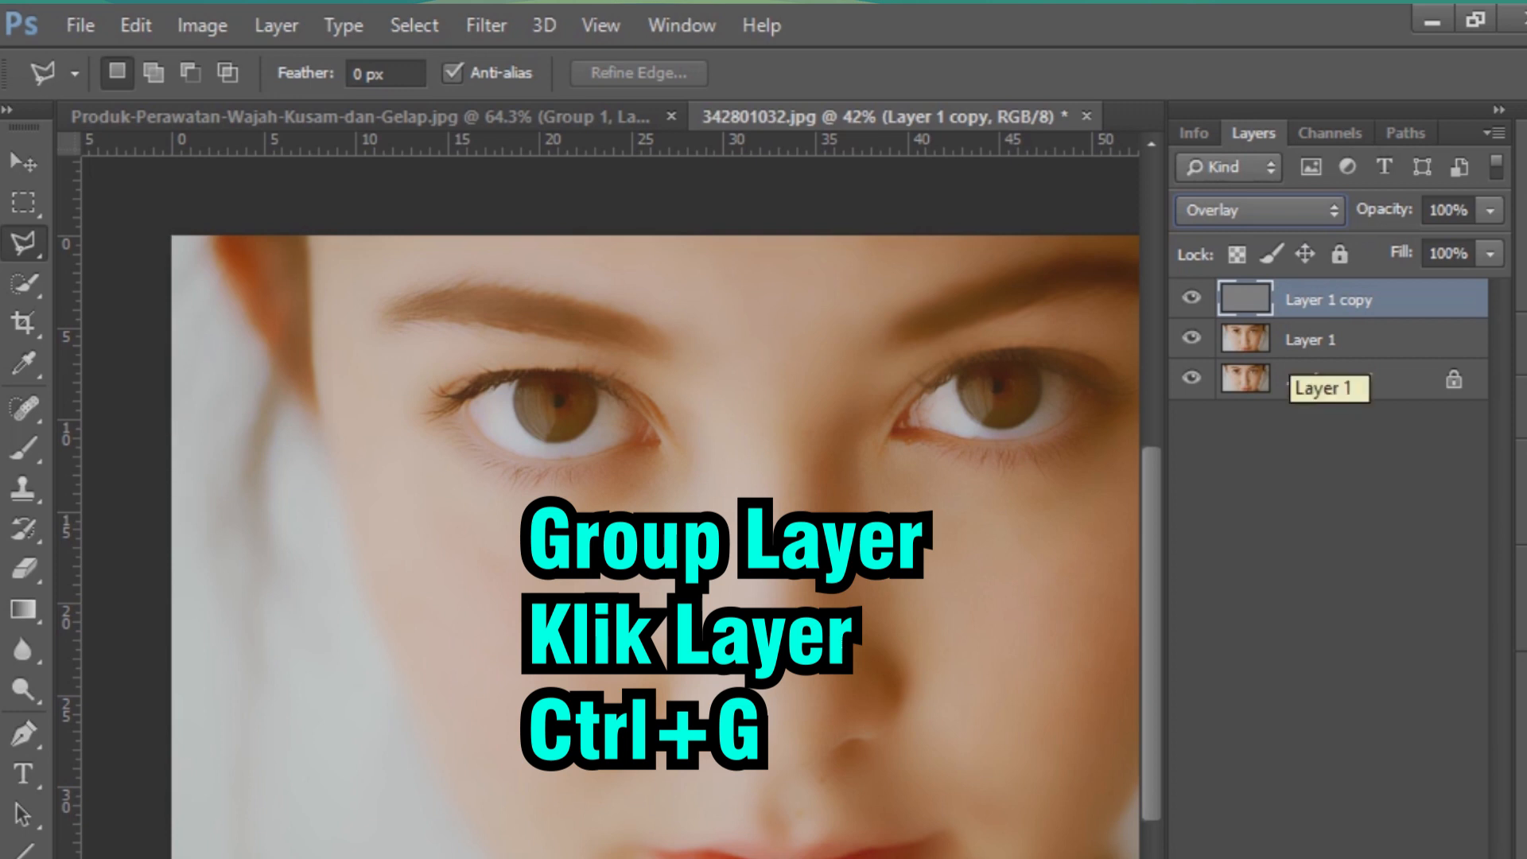
left_click(1309, 340, "shift")
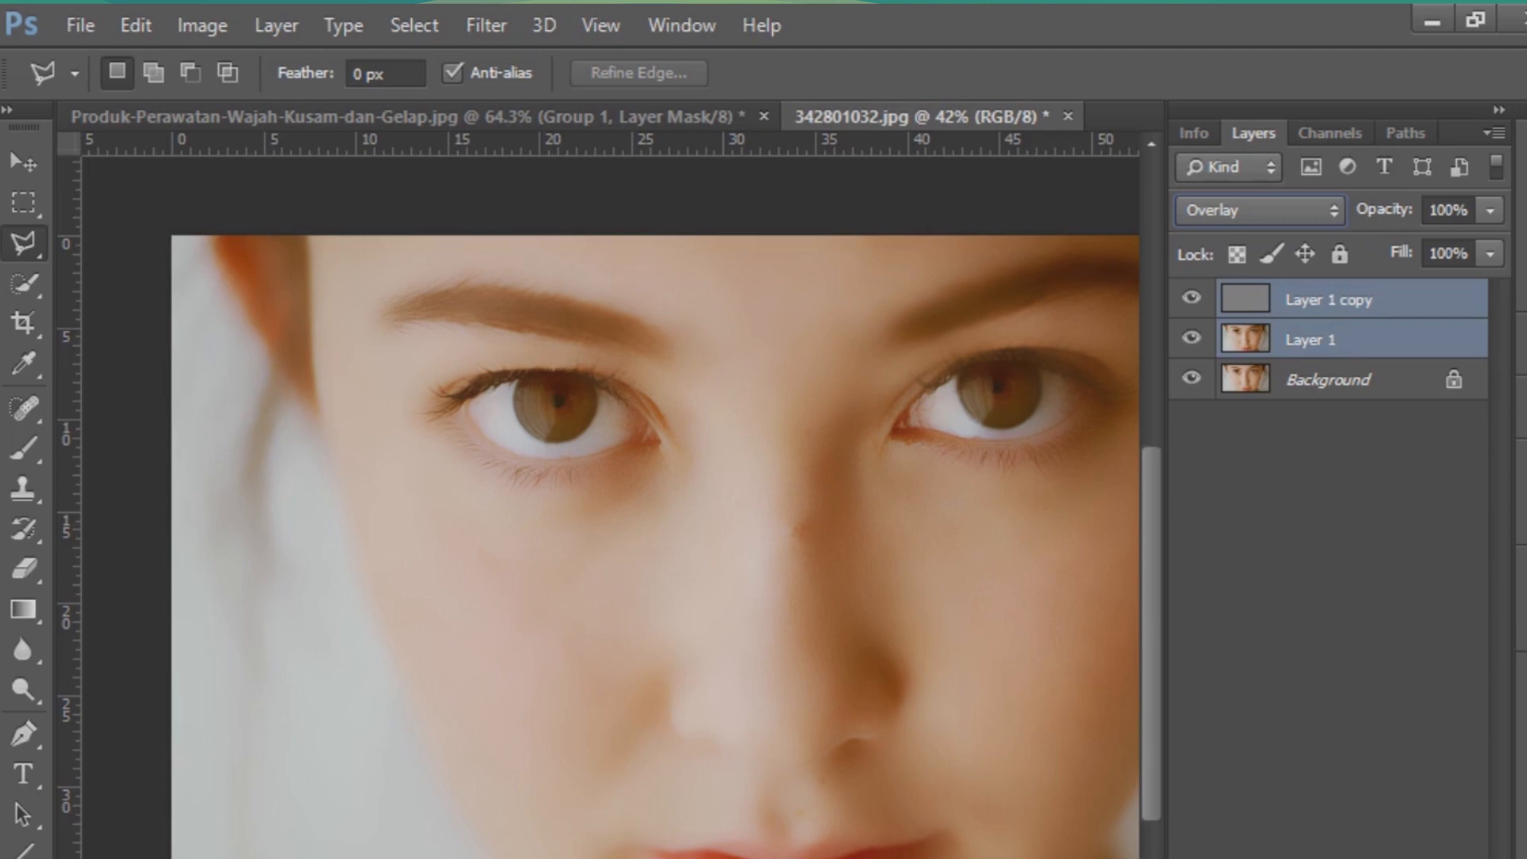
key("ctrl+g")
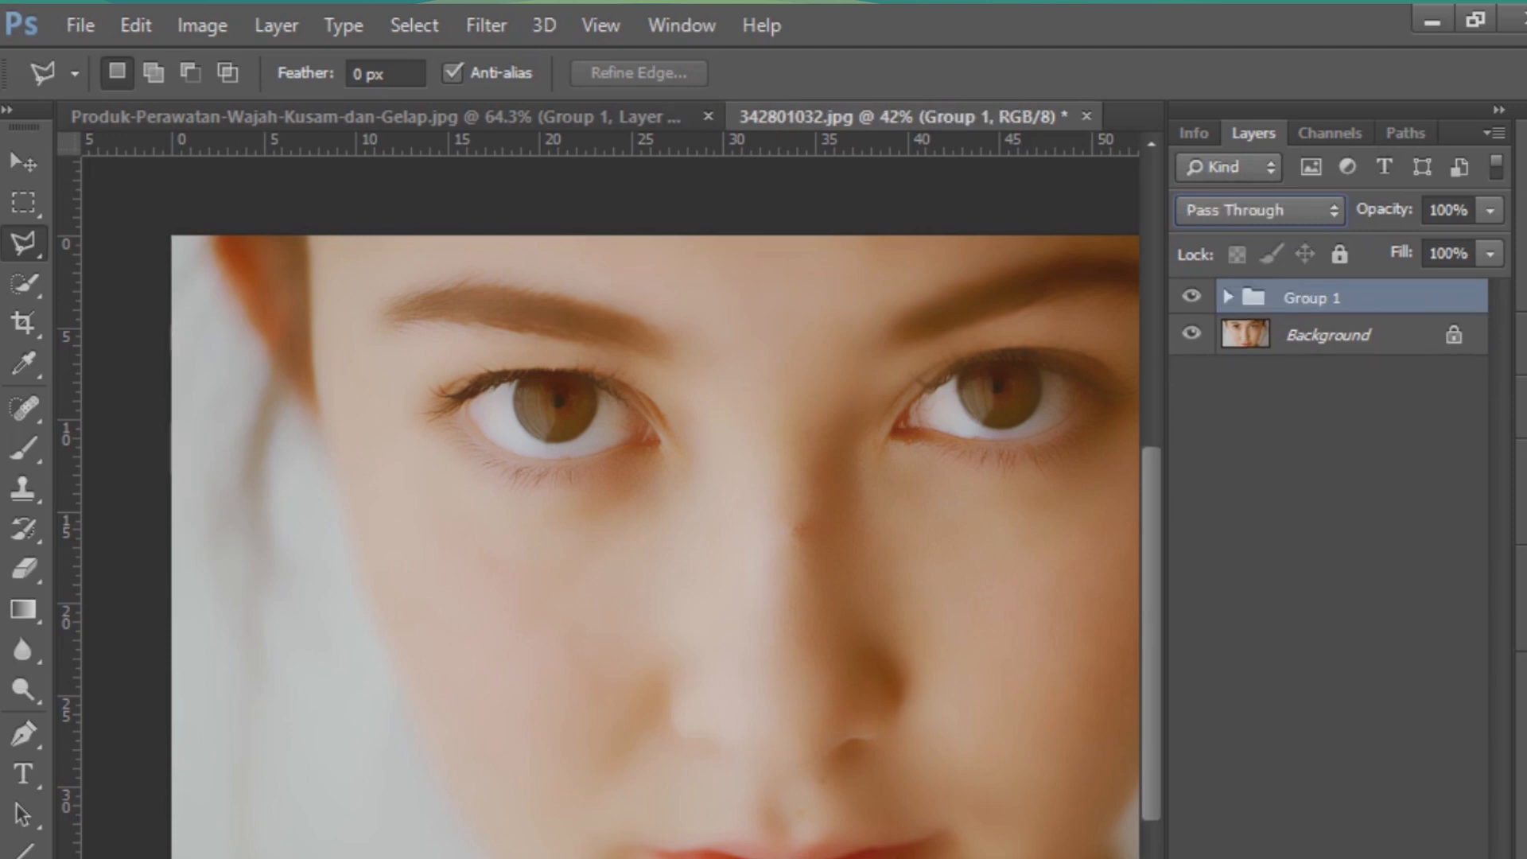
Select the skin tones of the Background layer with Color Range, using a fuzziness of 1
left_click(1328, 334)
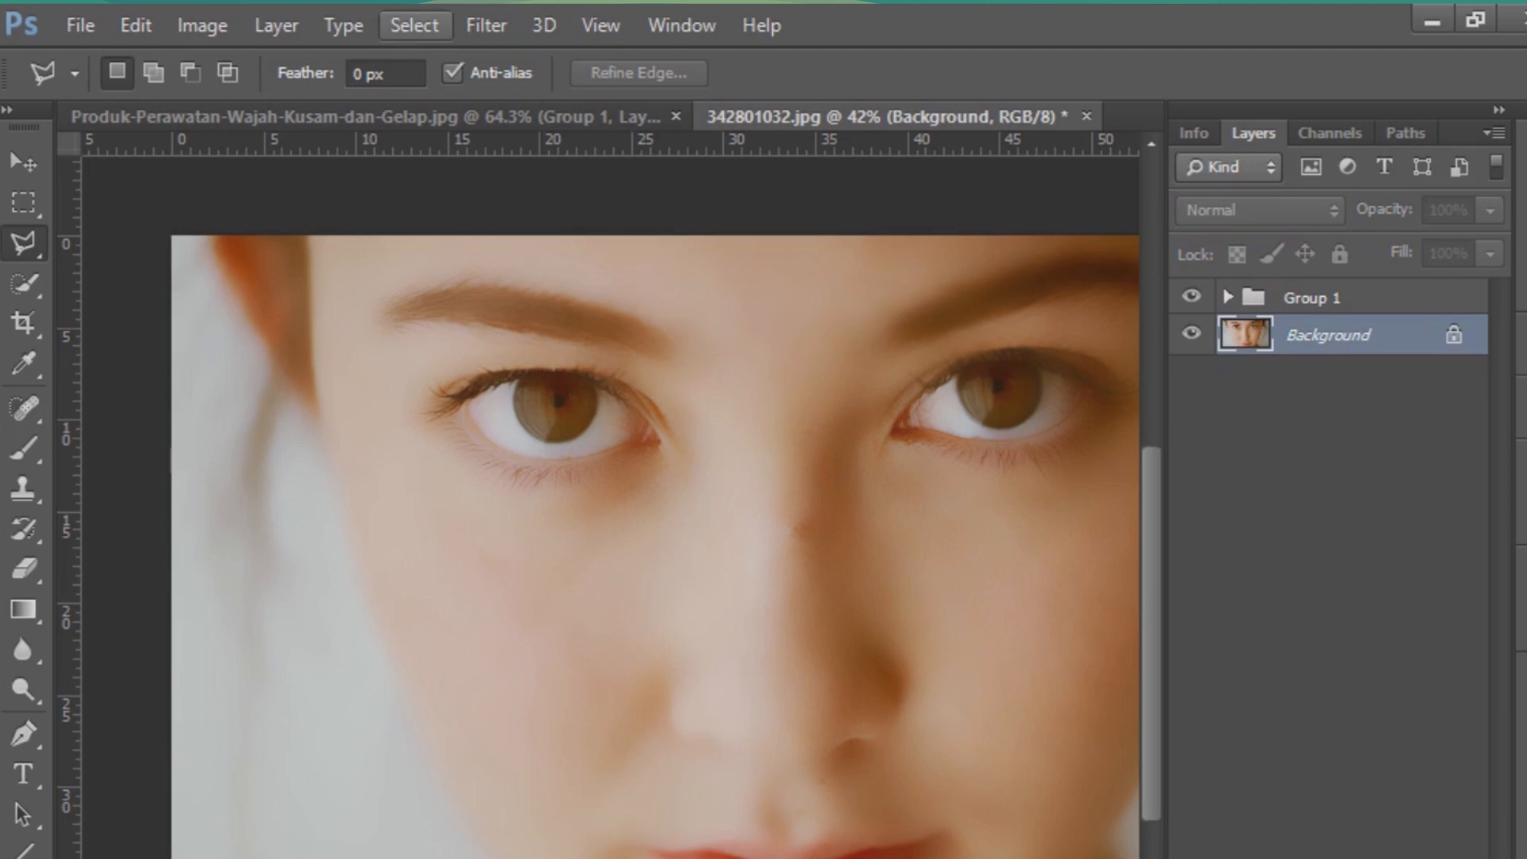
left_click(413, 25)
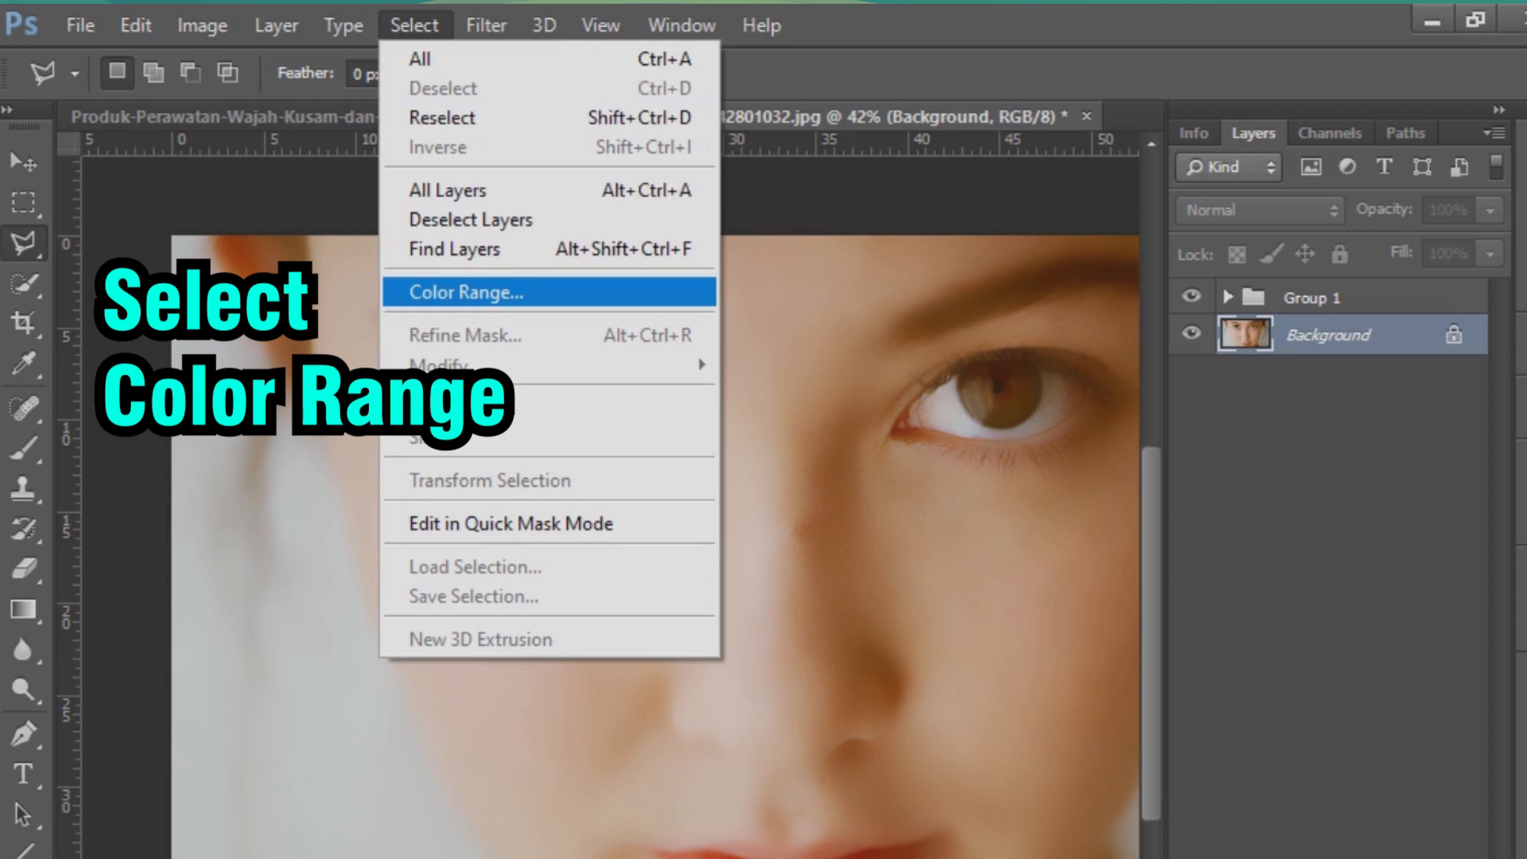
left_click(466, 292)
left_click(759, 241)
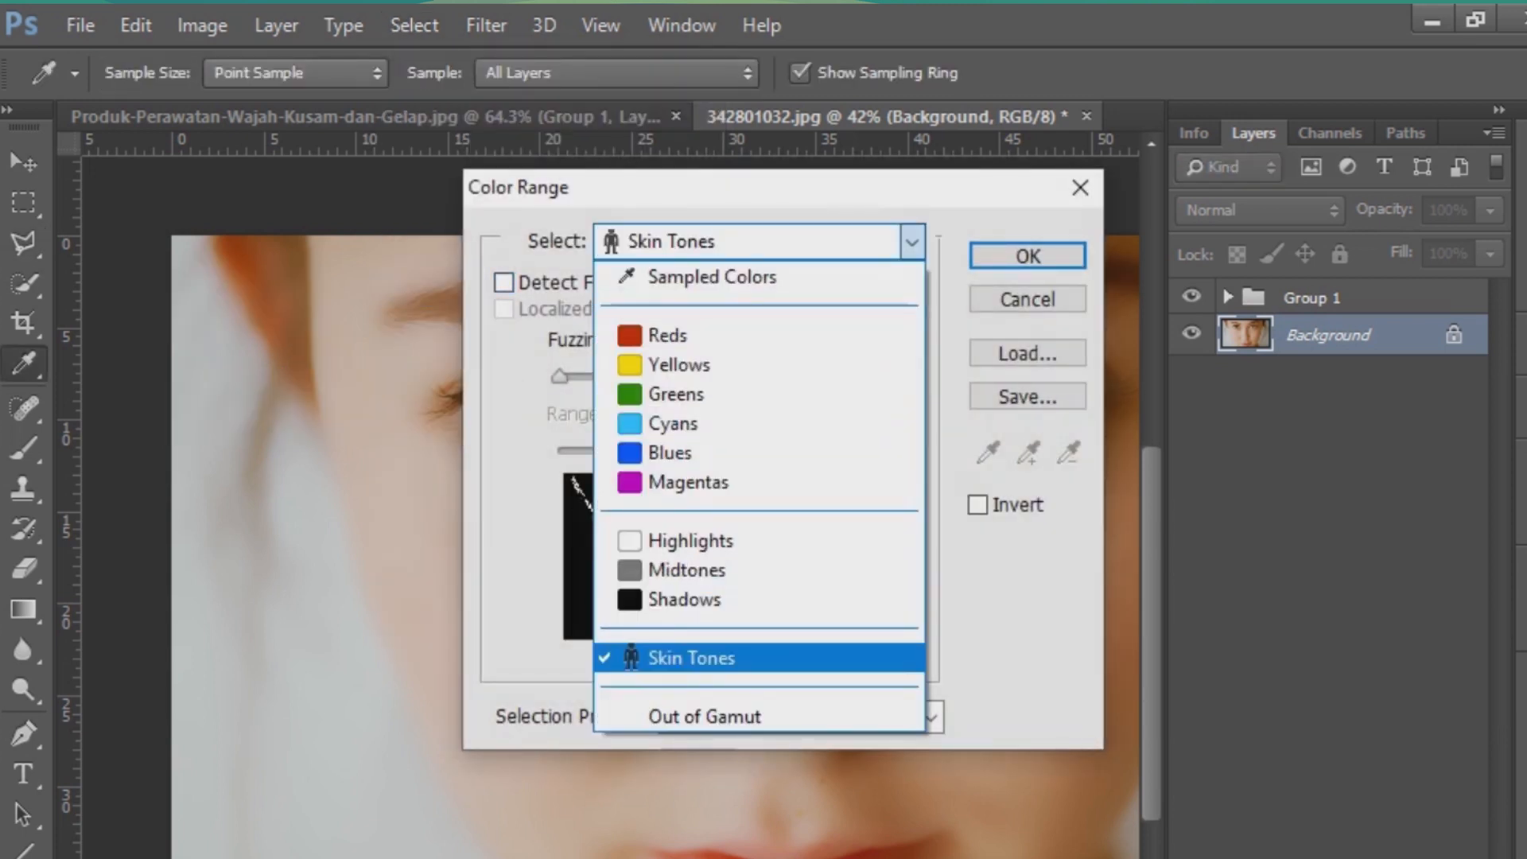
left_click(691, 657)
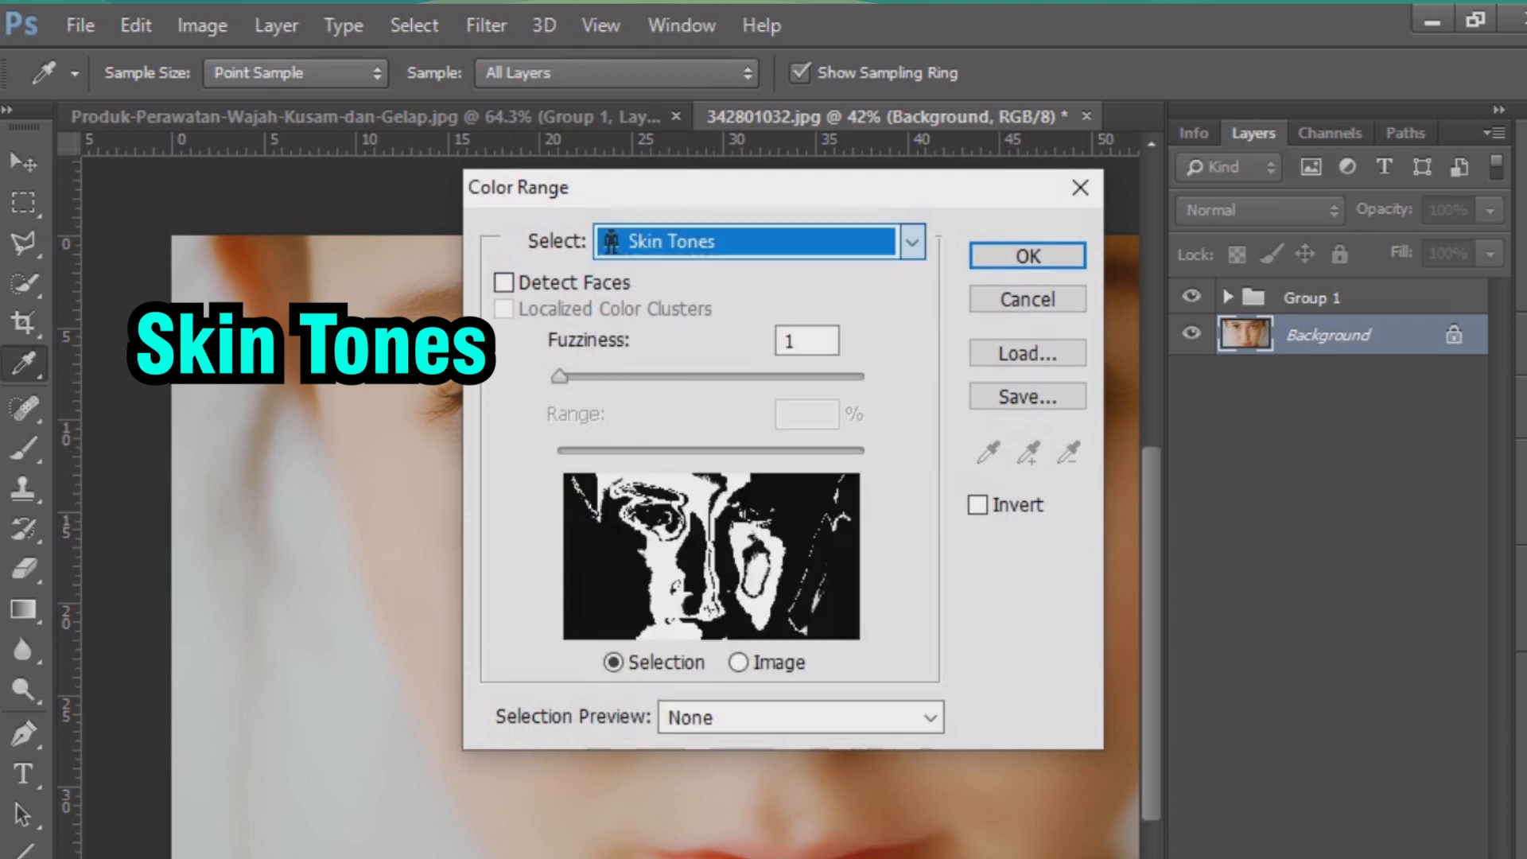
double_click(793, 341)
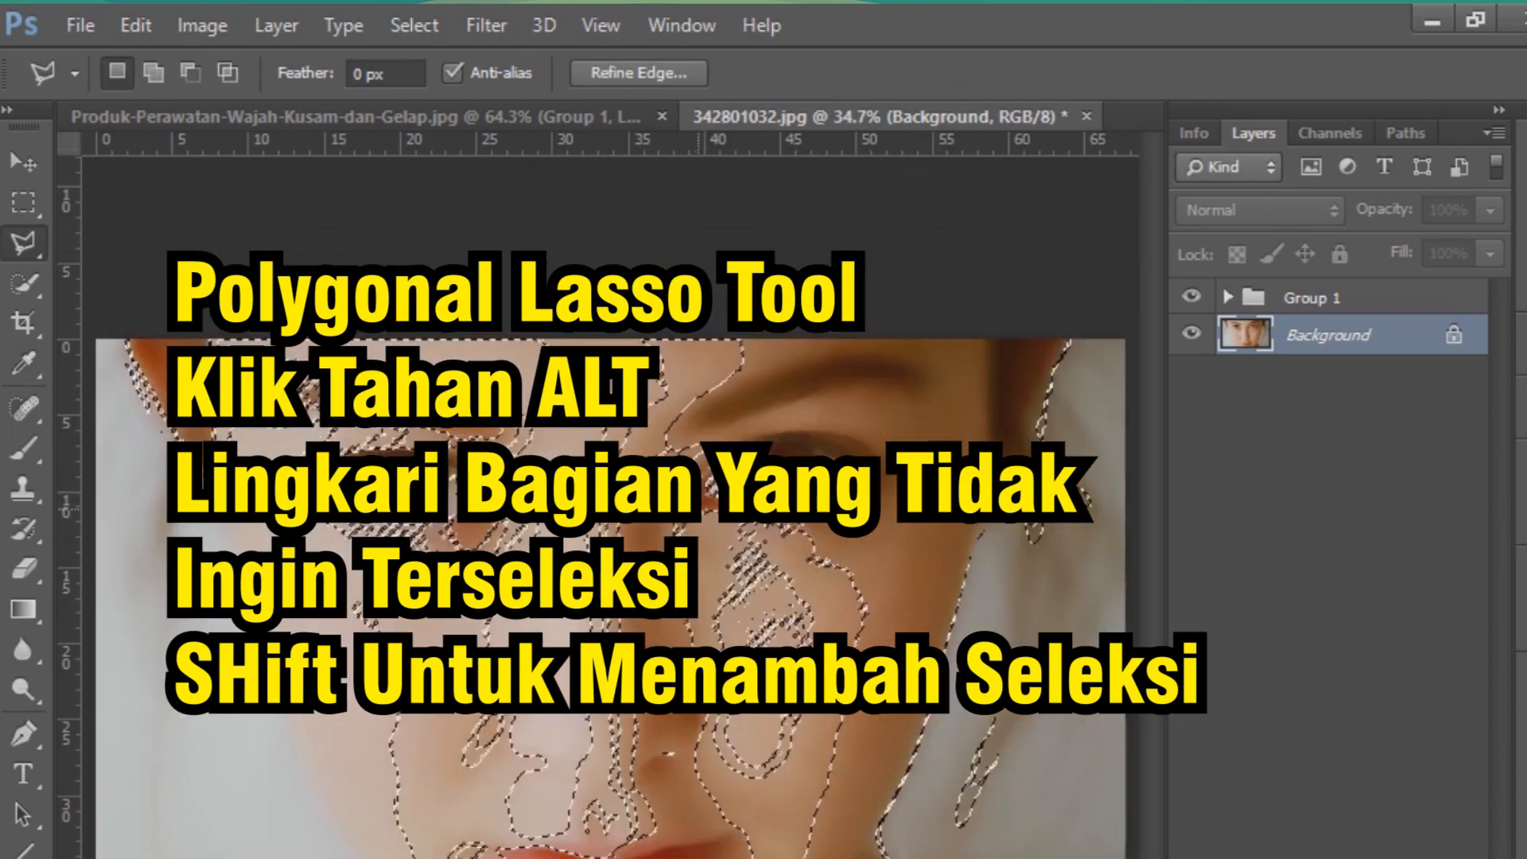
Add the left cheek area beside the nose to the skin selection with the Polygonal Lasso
scroll(700, 509, "down", 1)
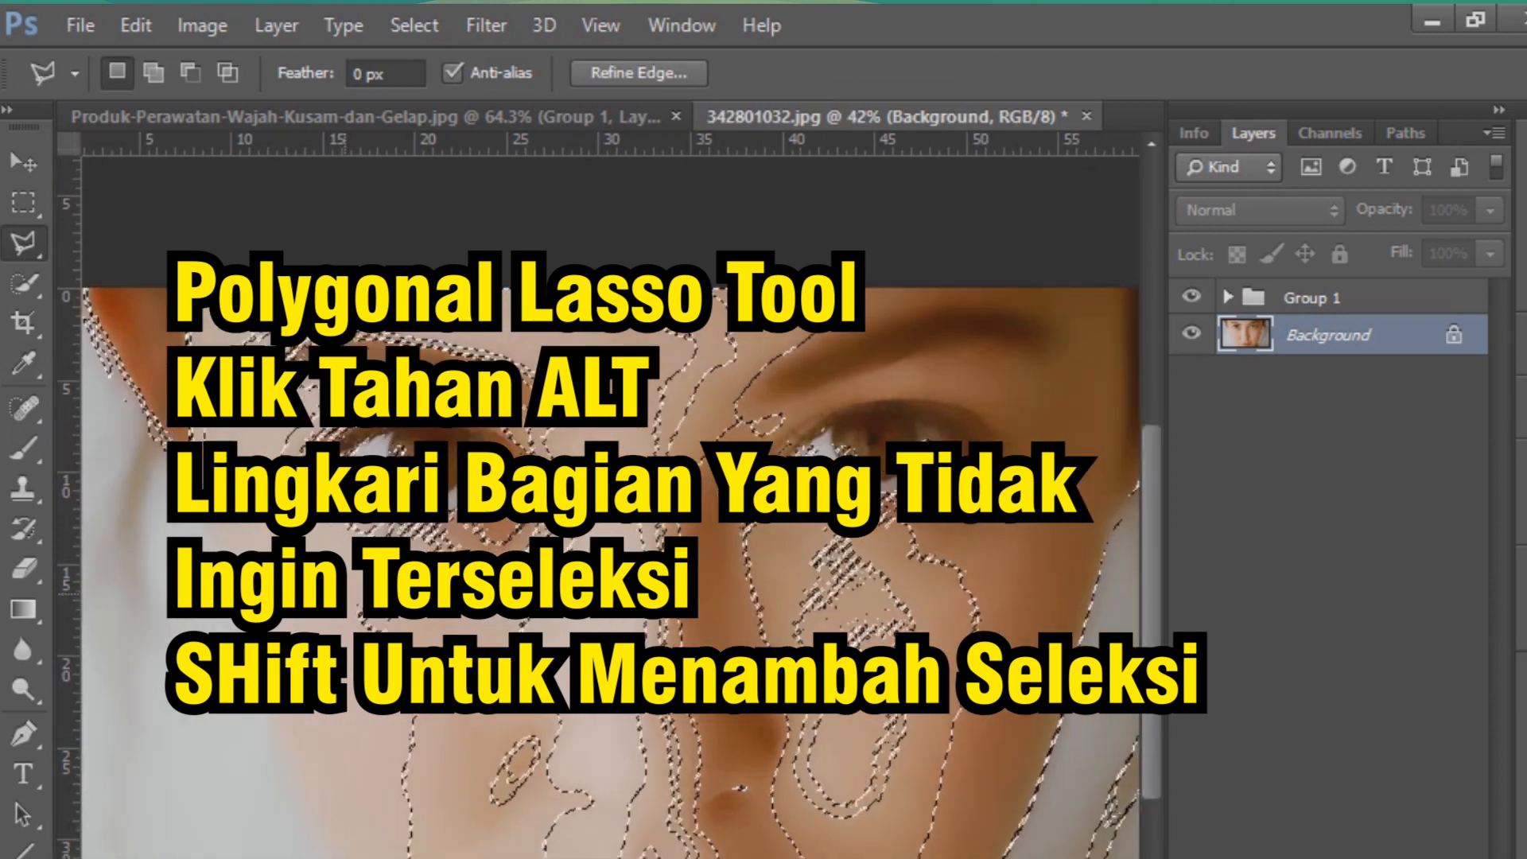
key("shift")
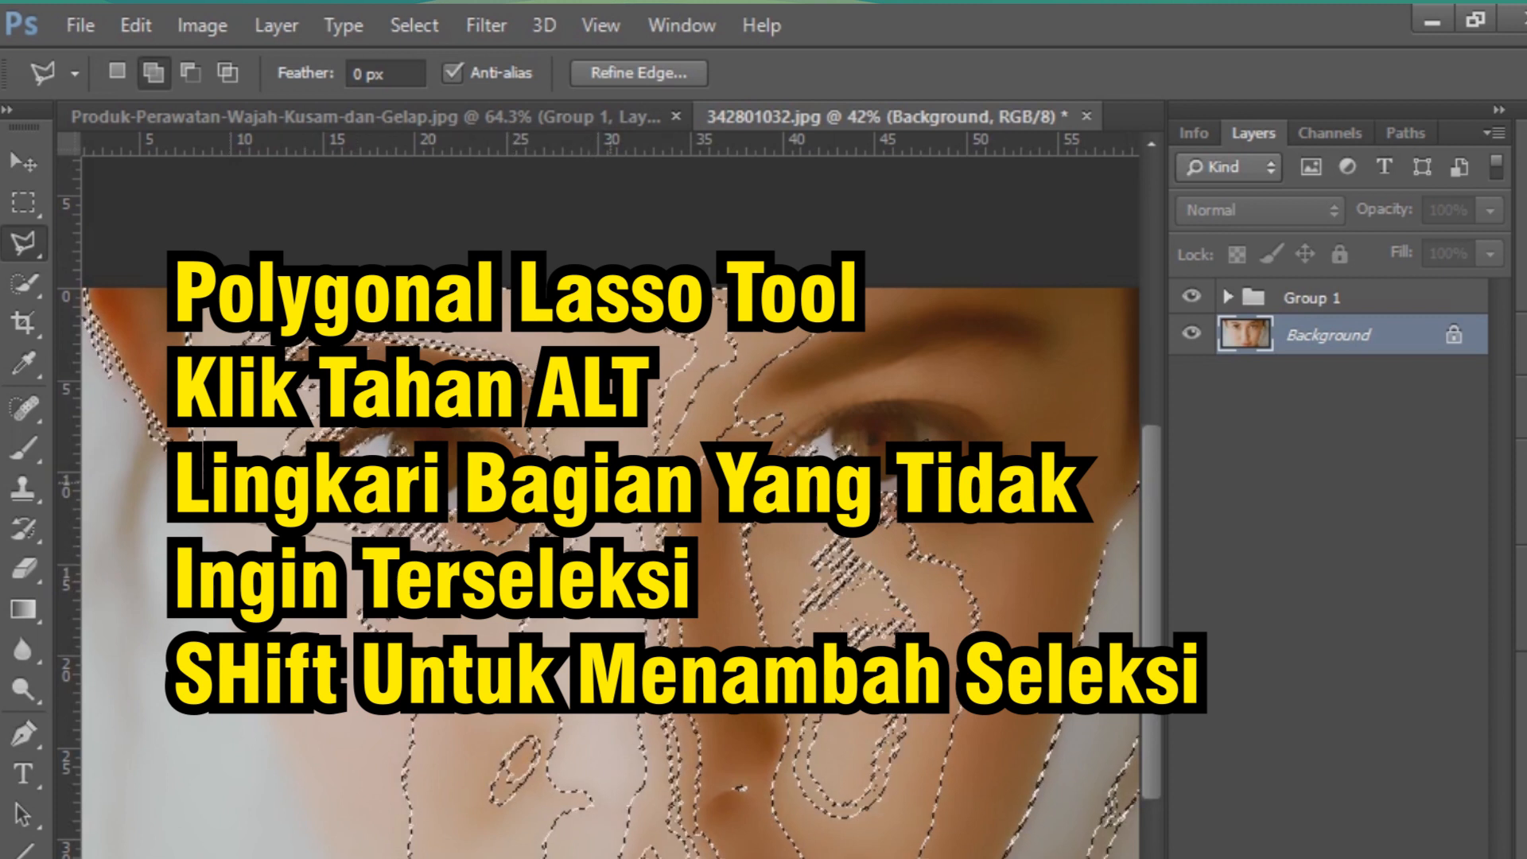
left_click(601, 814)
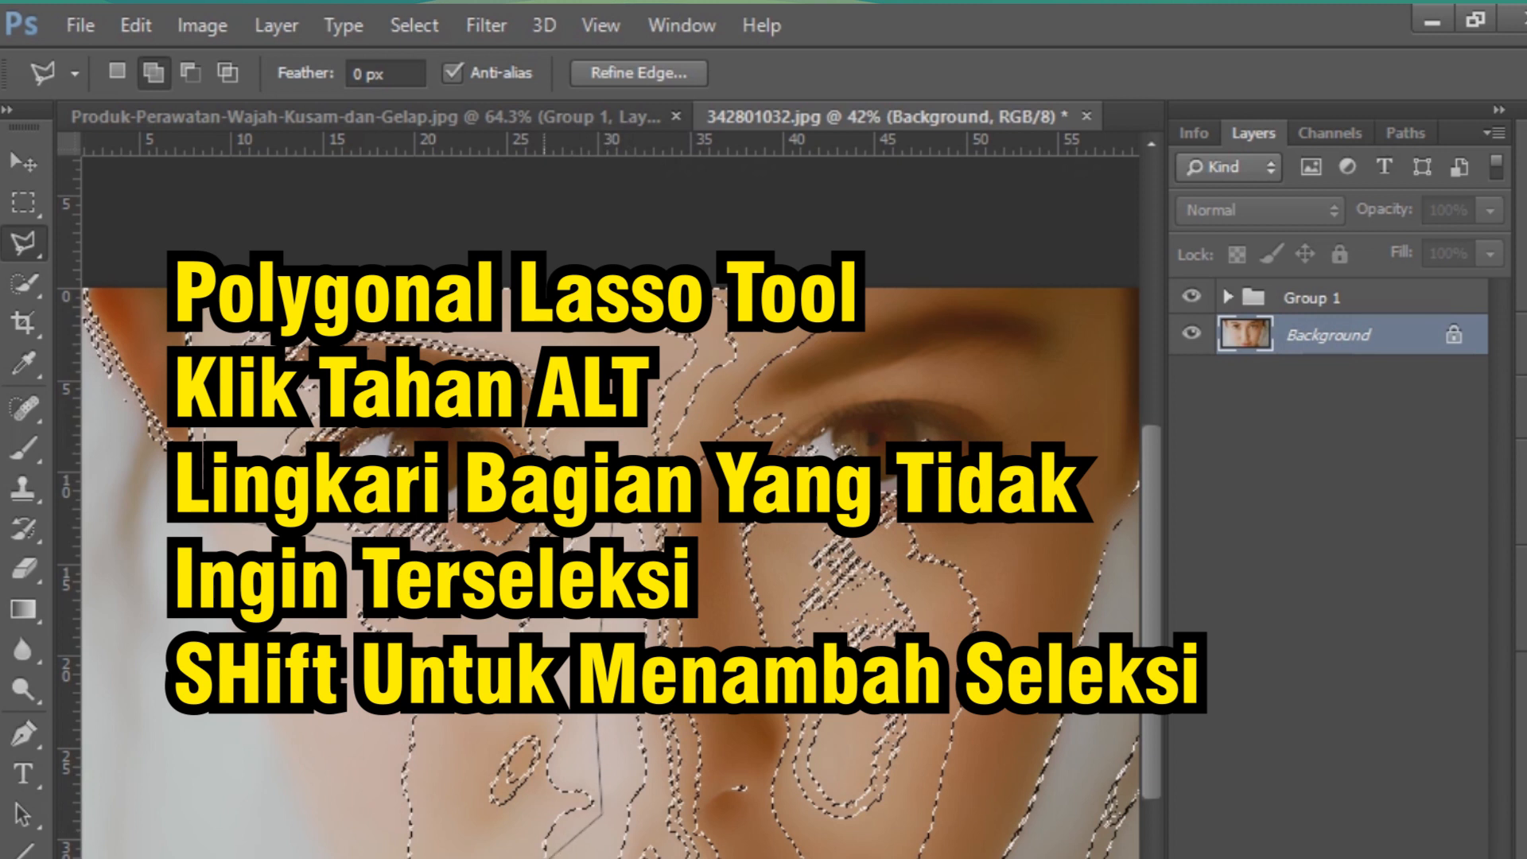
key("Return")
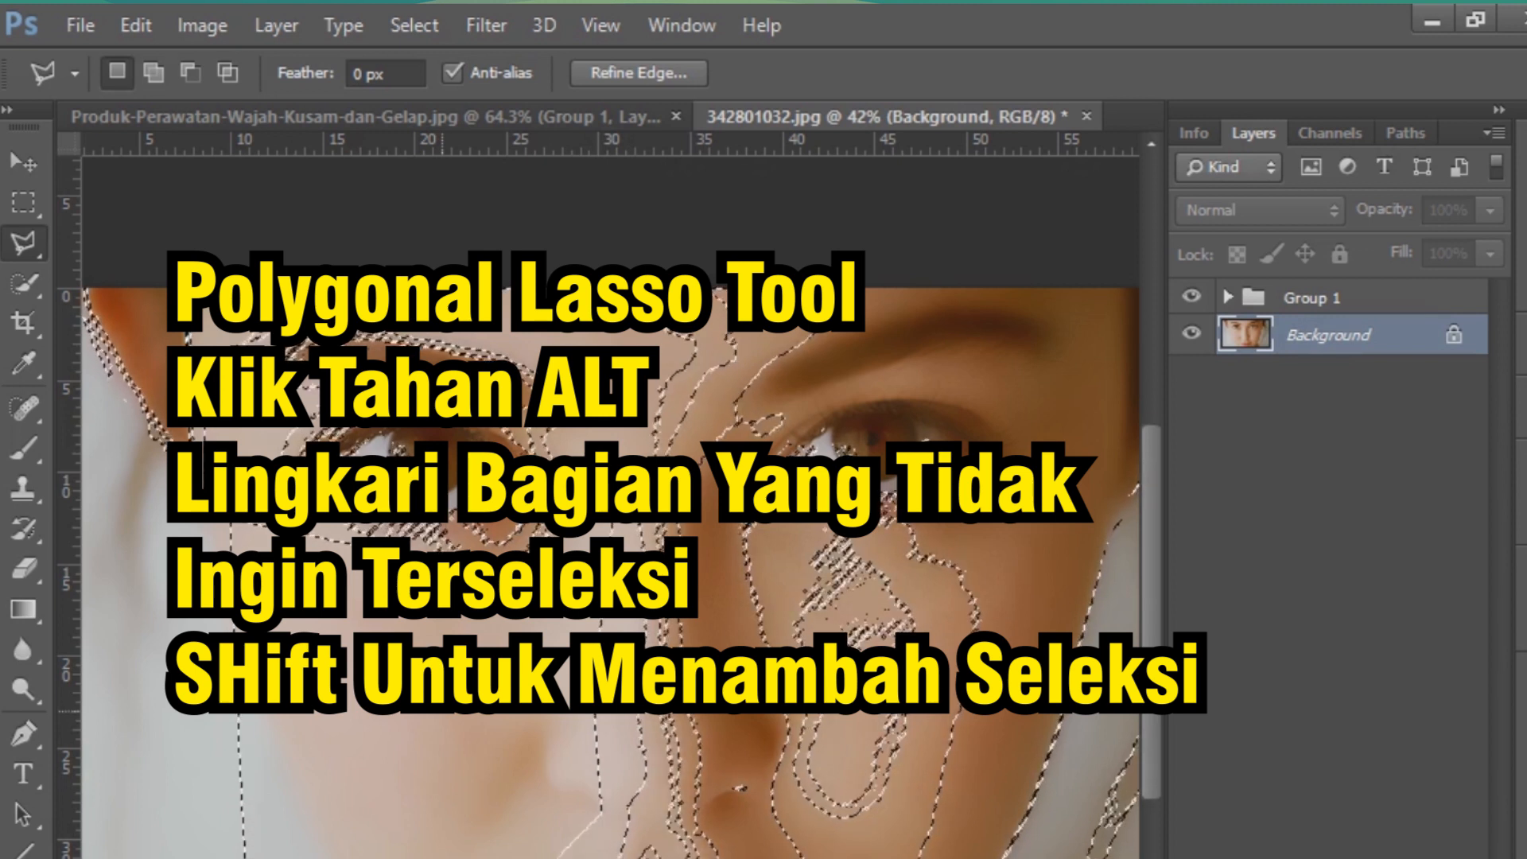
scroll(442, 710, "down", 4)
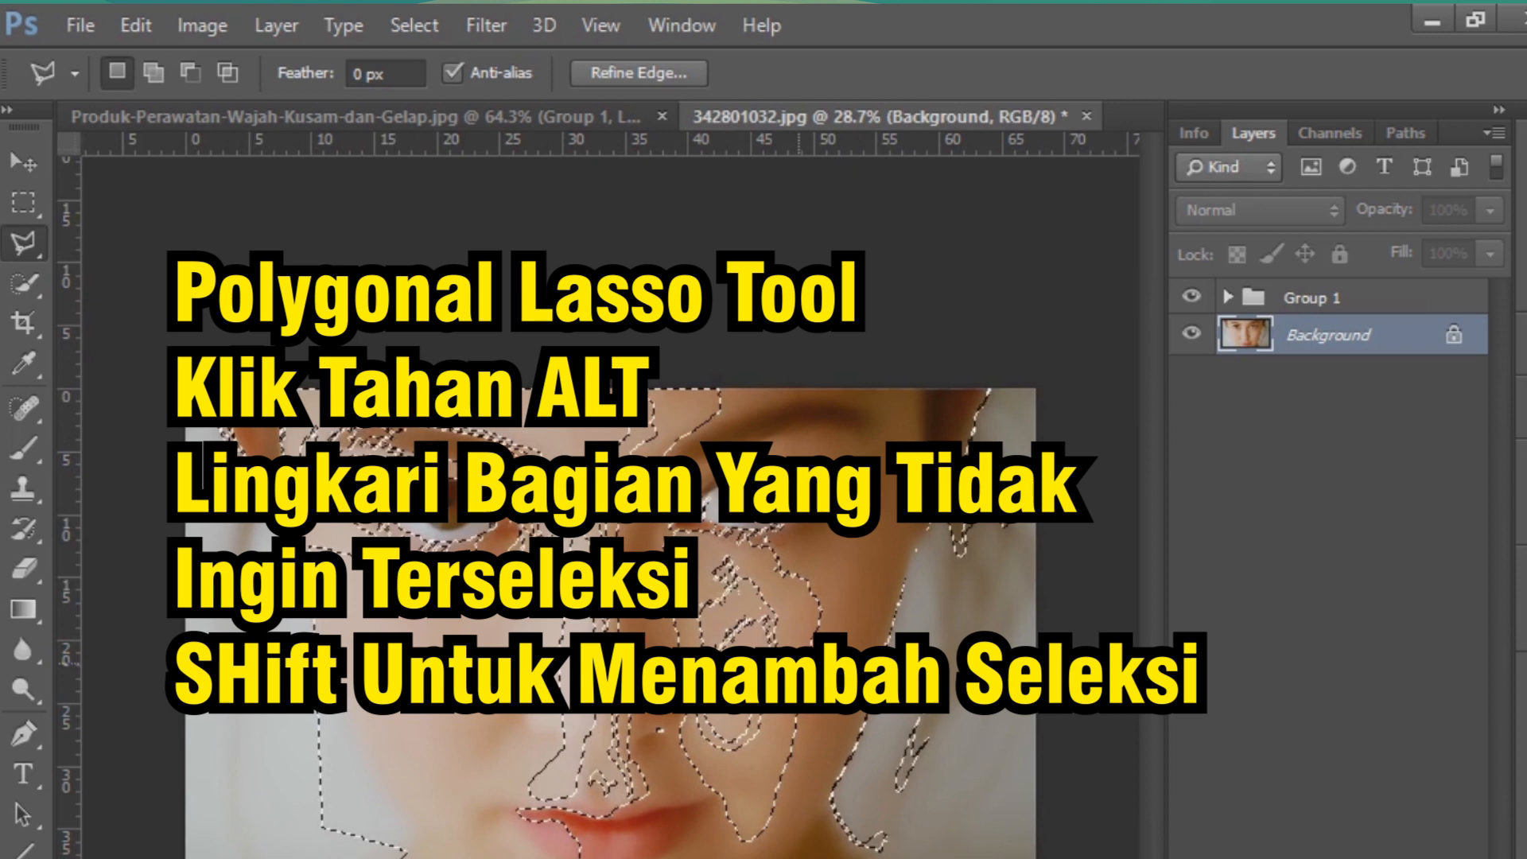
scroll(798, 628, "up", 2)
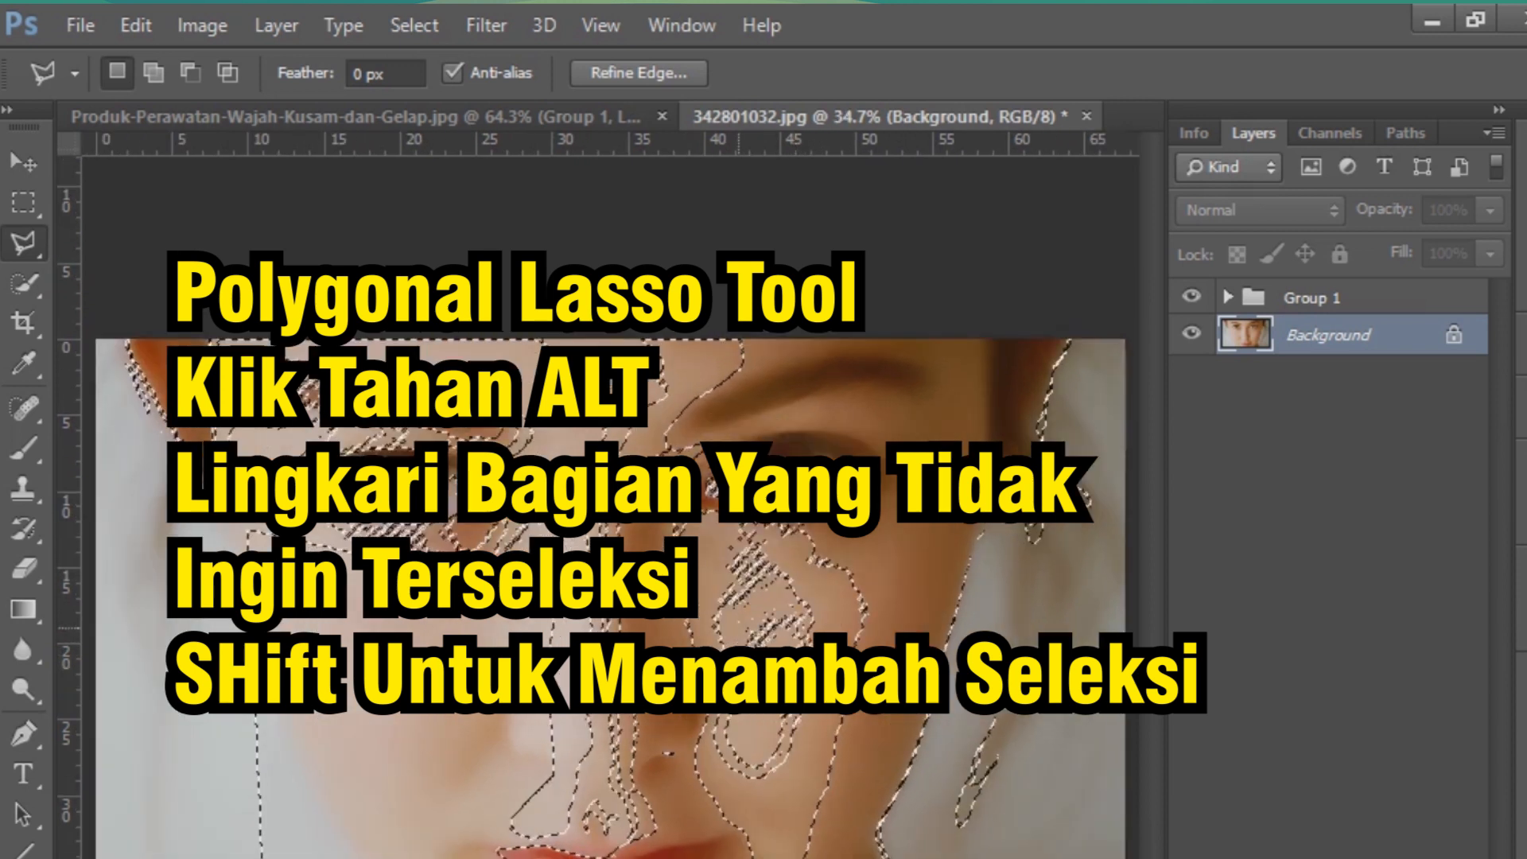
scroll(797, 628, "up", 2)
scroll(617, 556, "down", 3)
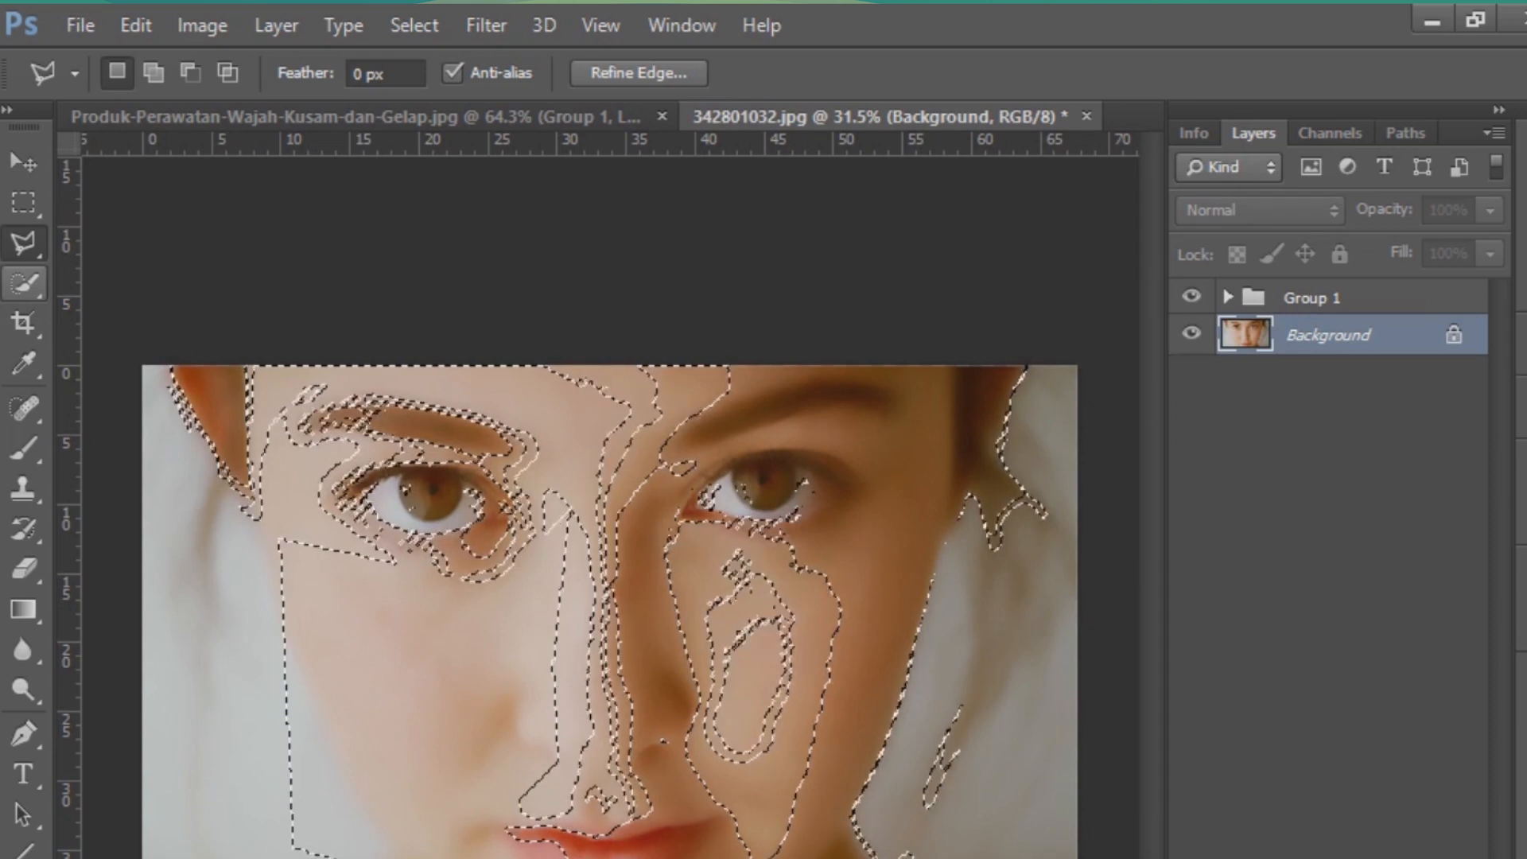
Try selecting the whole image, and undo back to the skin-tone selection without the added cheek area
left_click(24, 283)
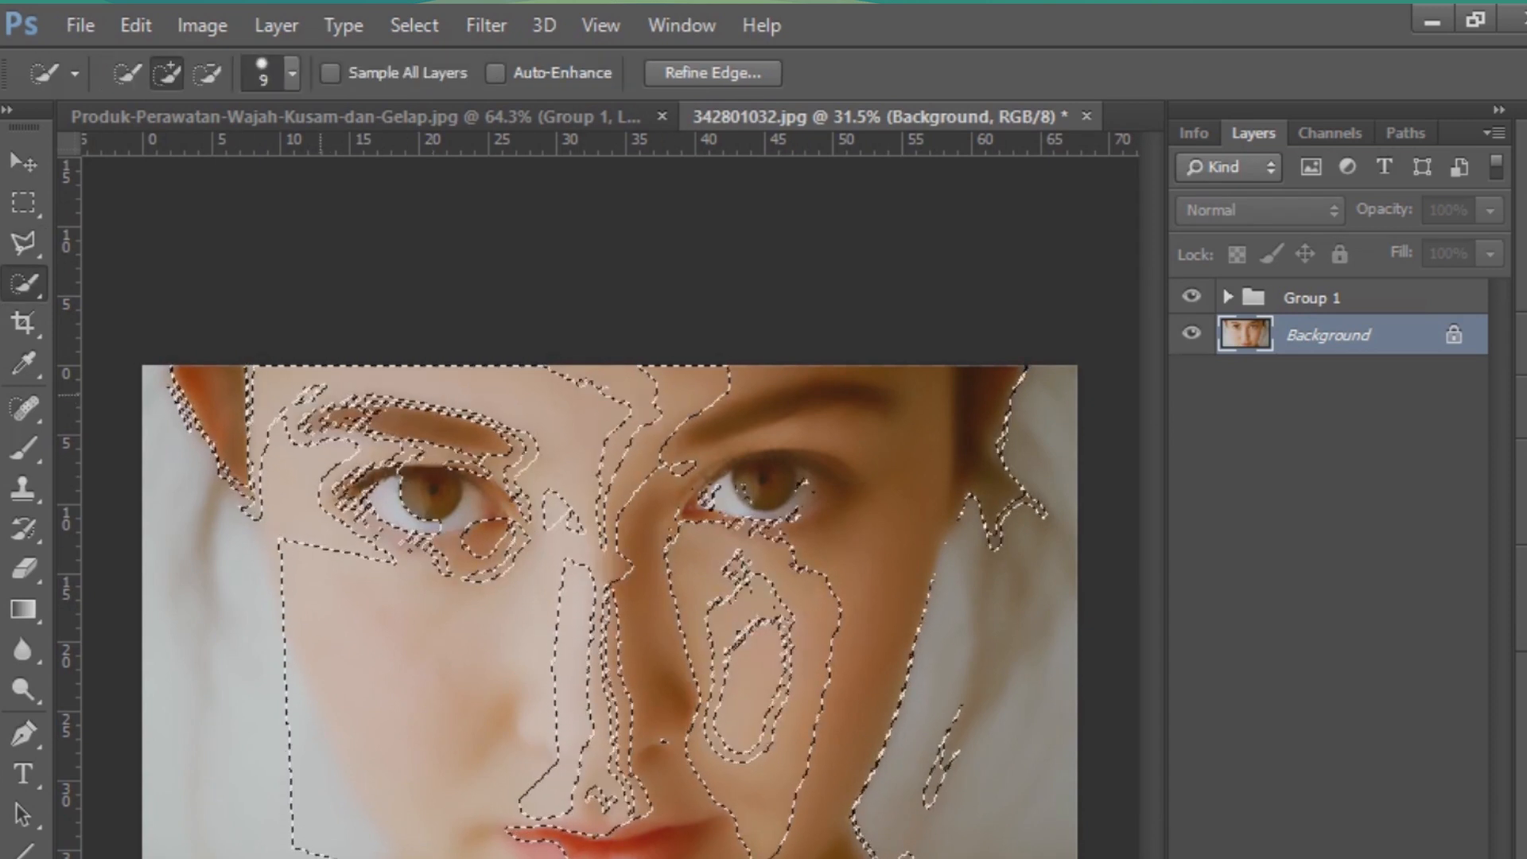
key("ctrl+a")
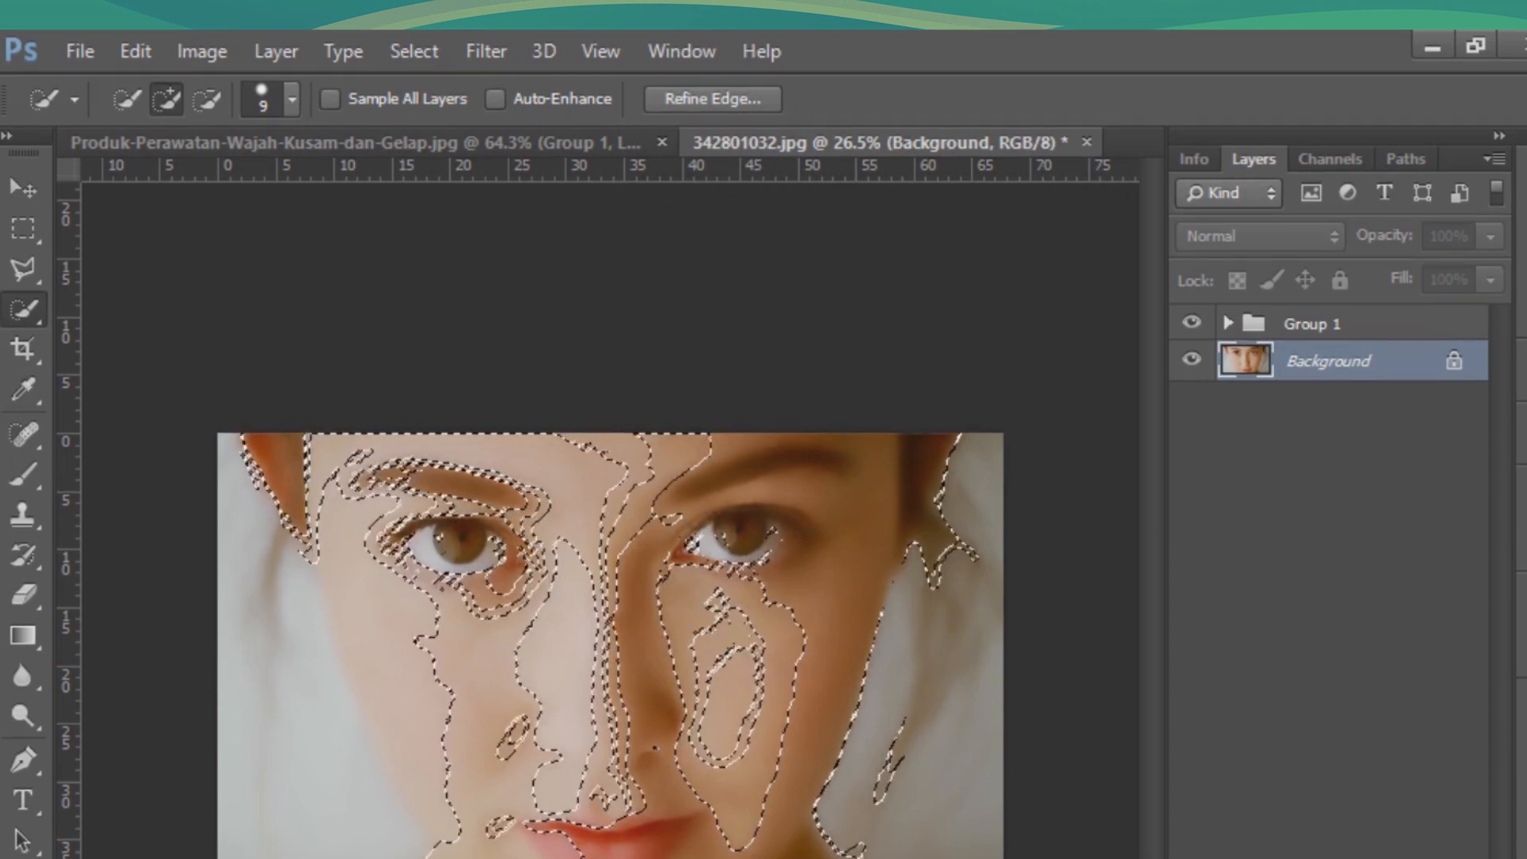
scroll(400, 516, "up", 6)
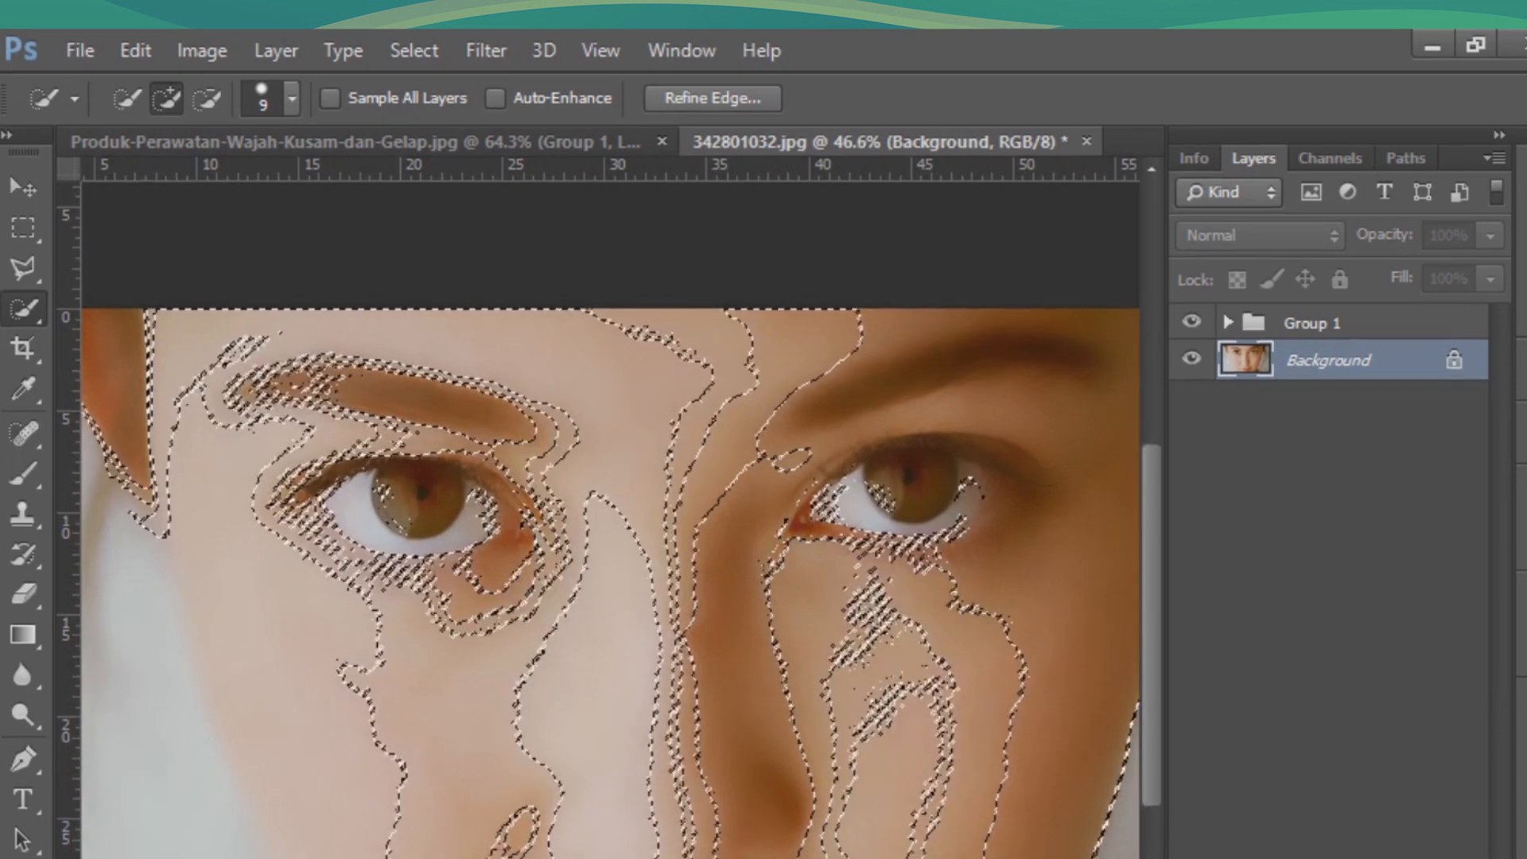
Try to subtract the right eyebrow from the skin selection by outlining it with the Polygonal Lasso
left_click(23, 268)
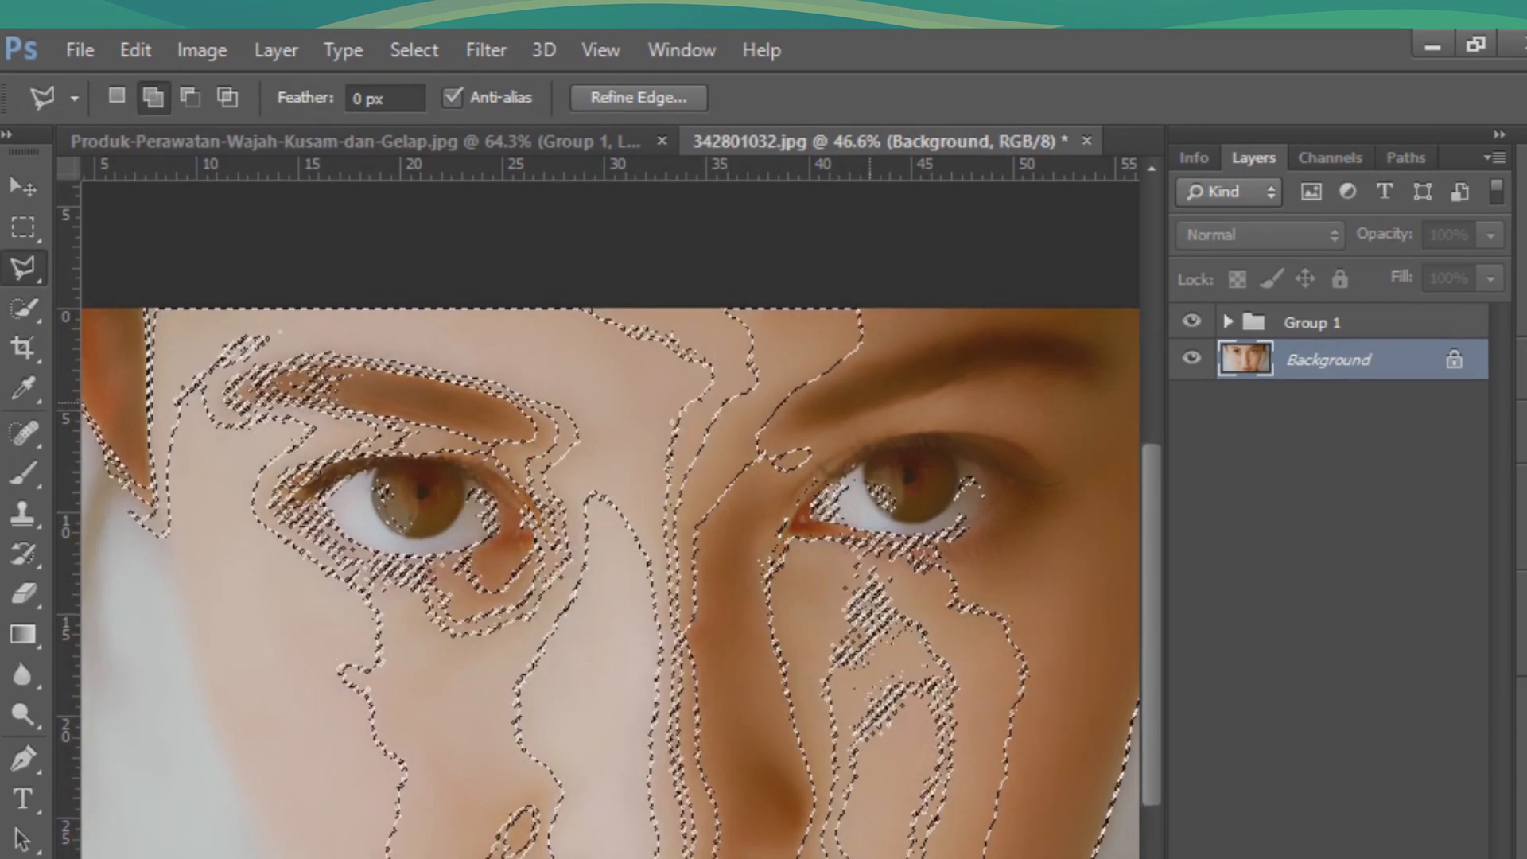
key("alt")
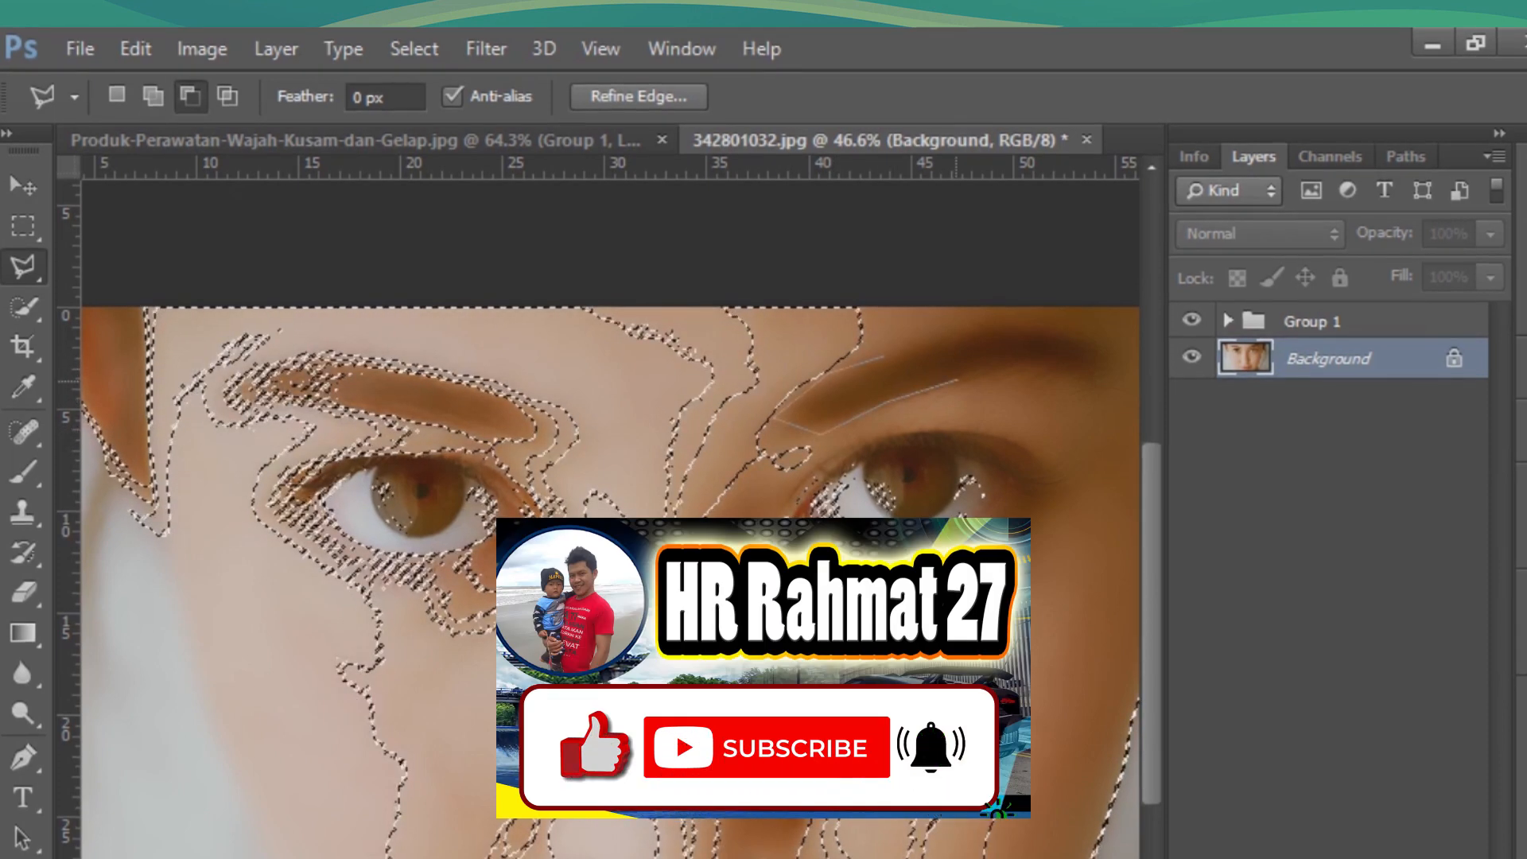
left_click(1019, 371)
left_click(1092, 378)
left_click(1123, 357)
left_click(1056, 326)
left_click(882, 355)
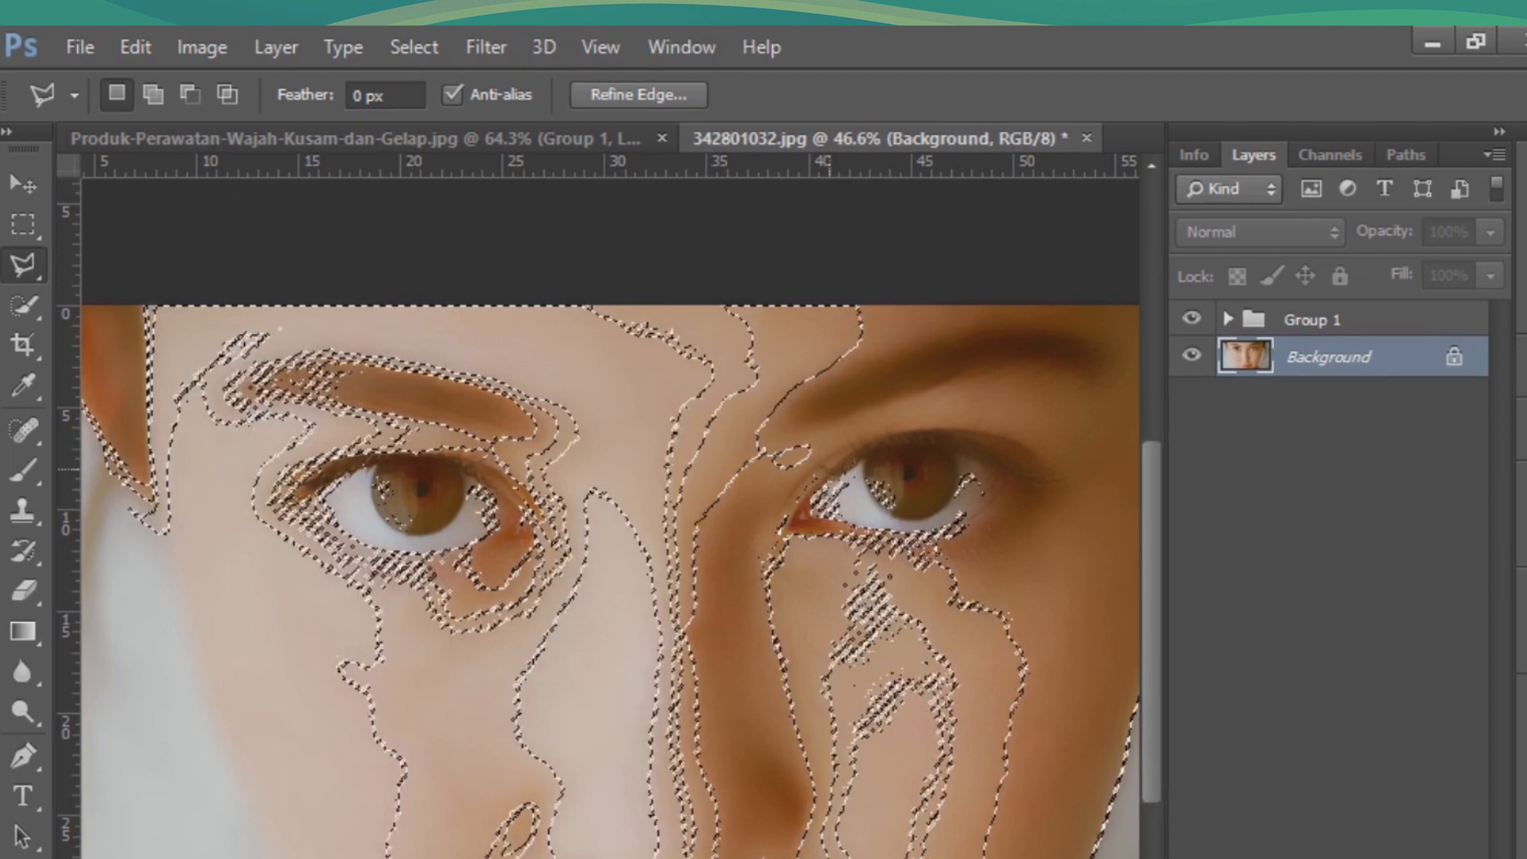
scroll(1028, 515, "down", 4)
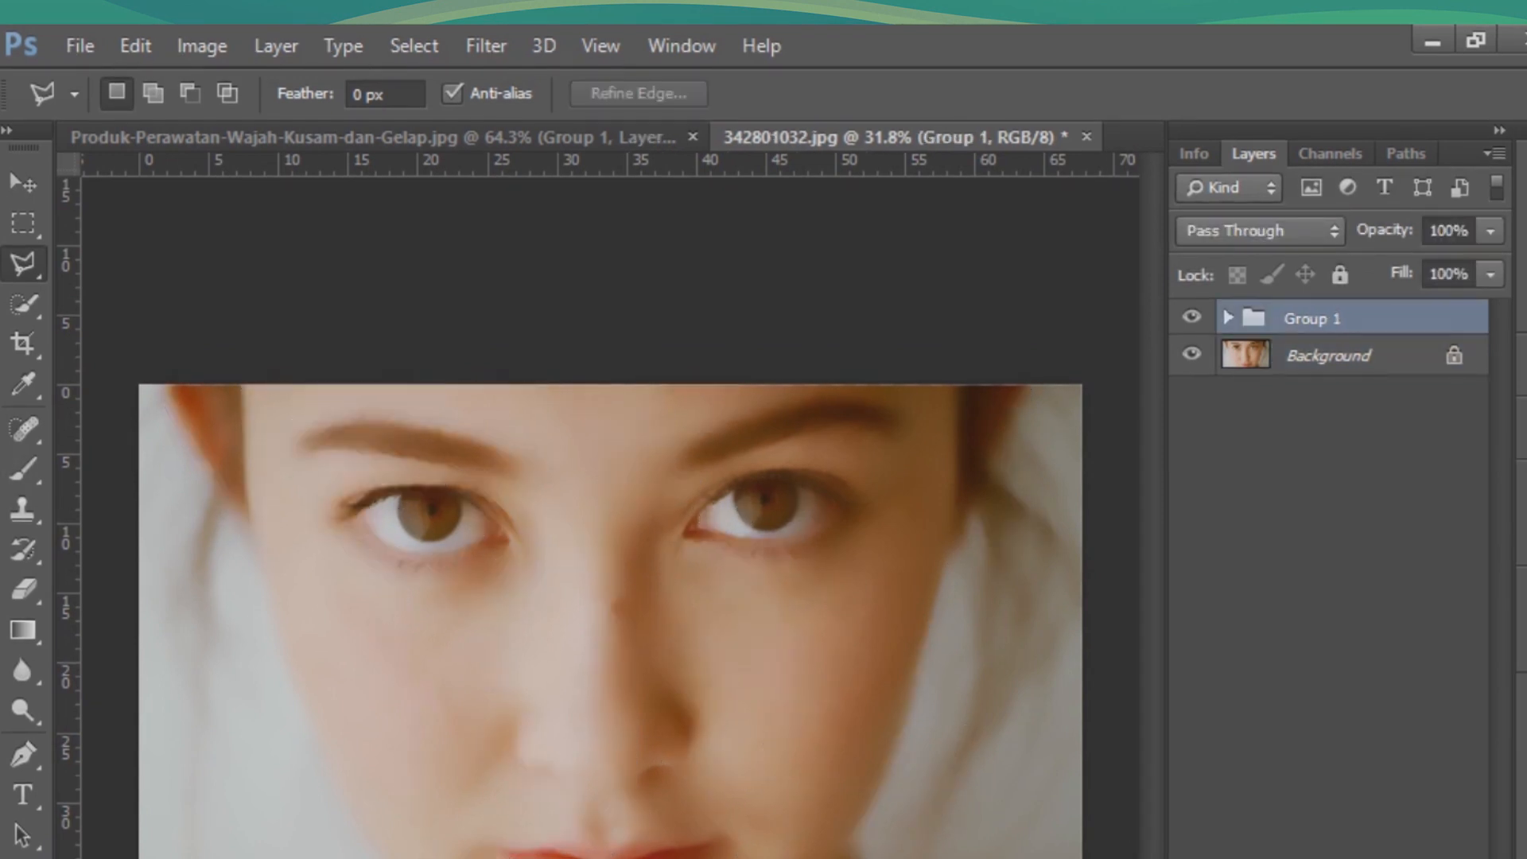
Reselect the Background layer's skin tones through Color Range with the Skin Tones preset and fuzziness 1
left_click(1328, 354)
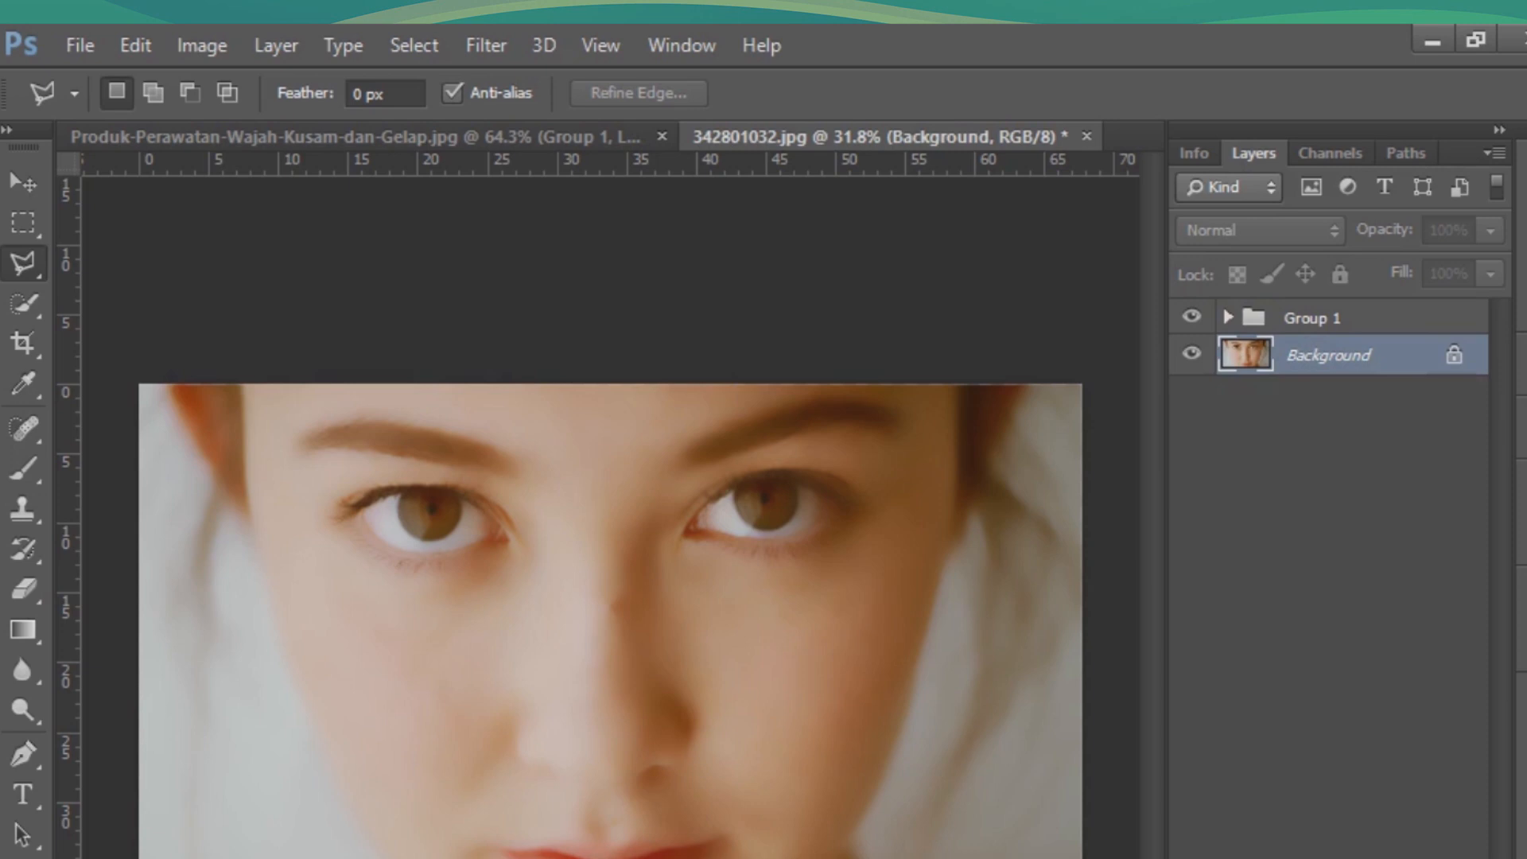
left_click(413, 44)
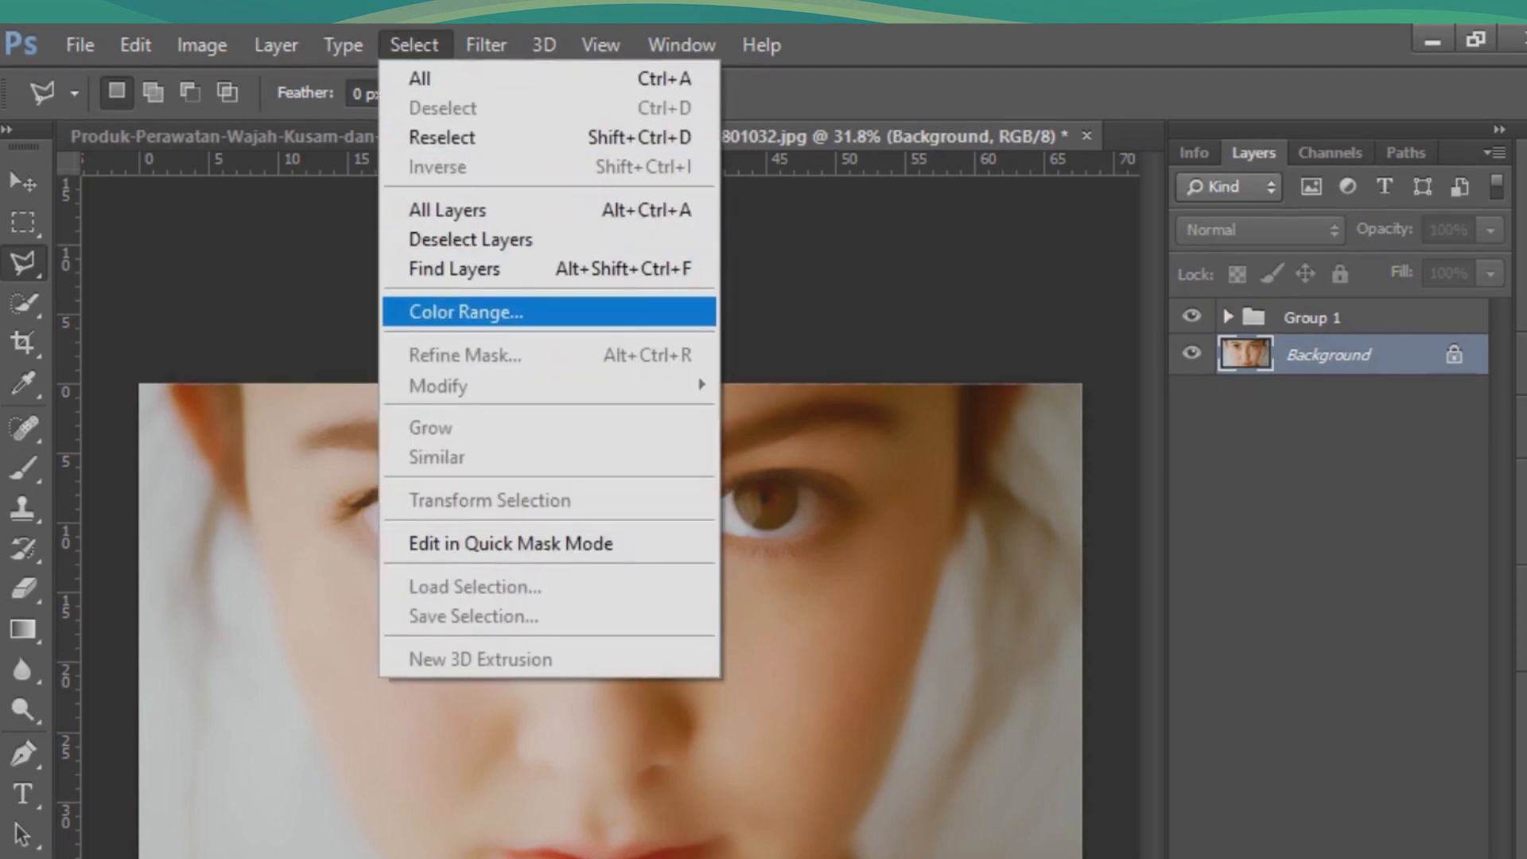
key("Return")
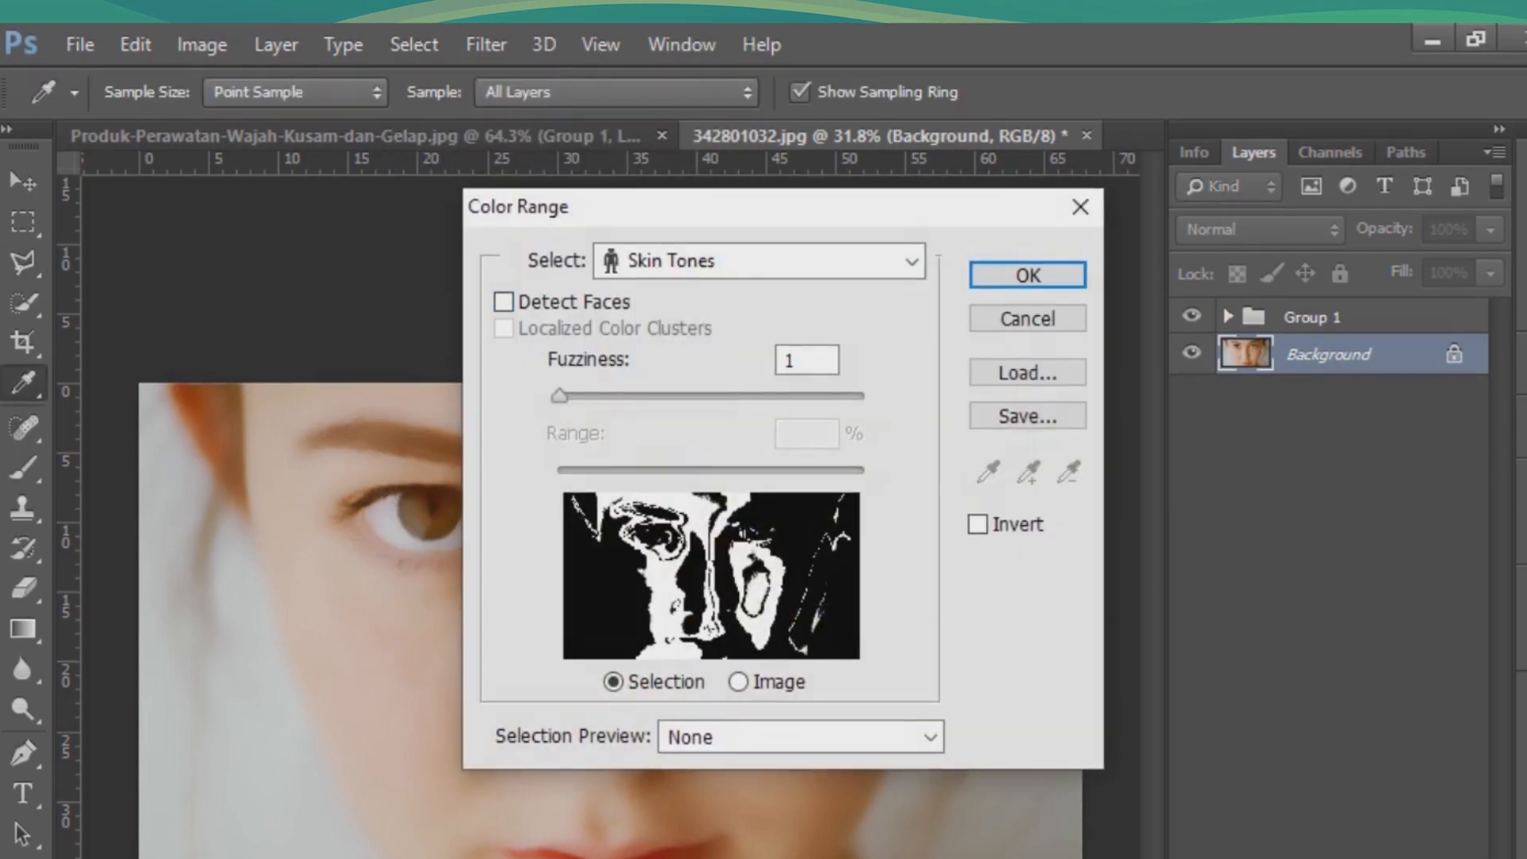
key("Return")
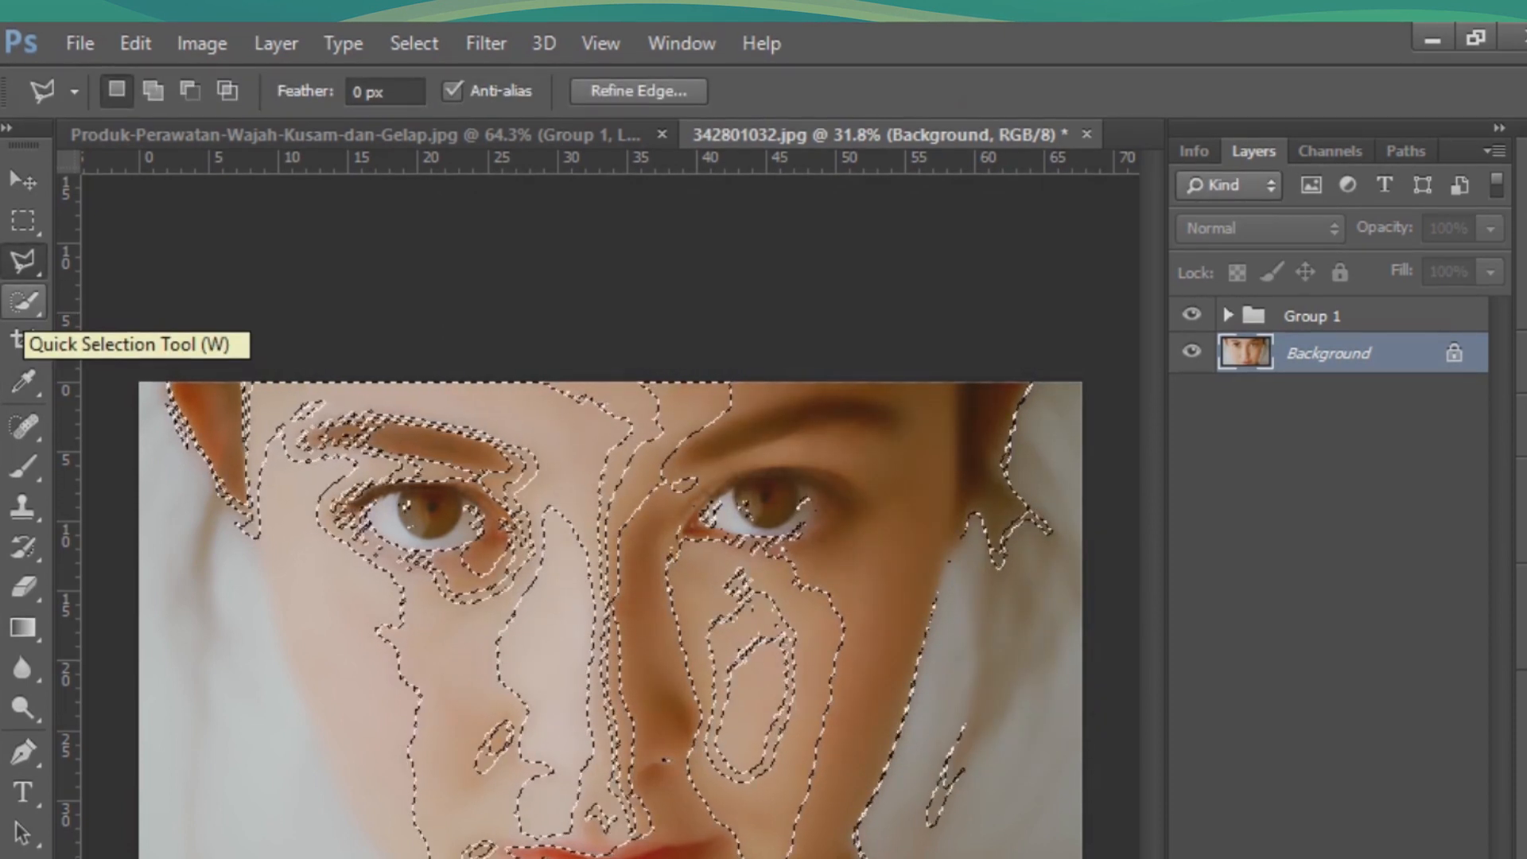
Select the entire Background image in place of the skin-tone selection
left_click(23, 302)
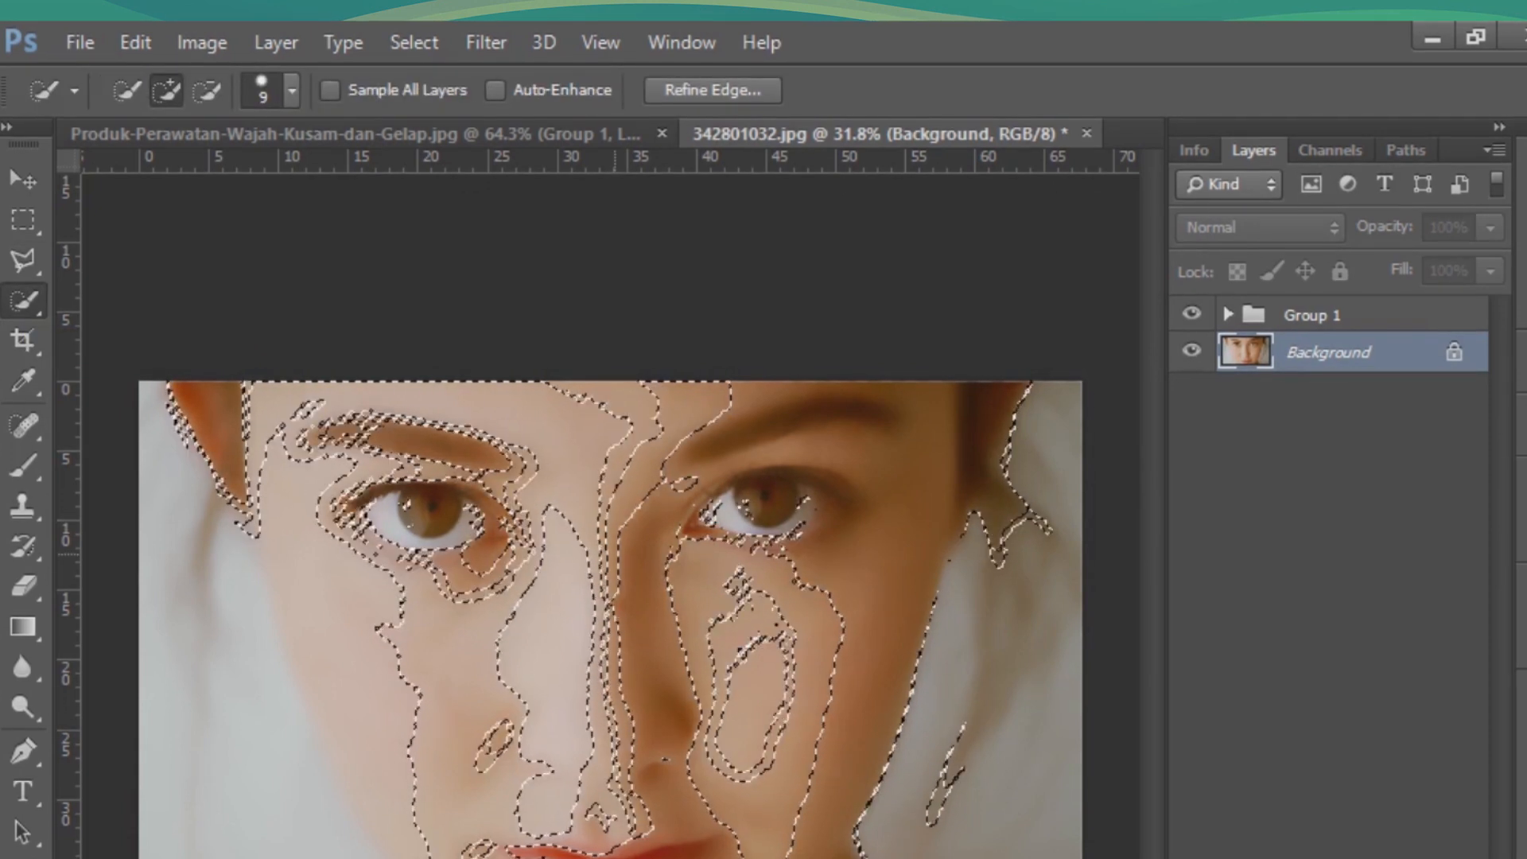
key("ctrl+a")
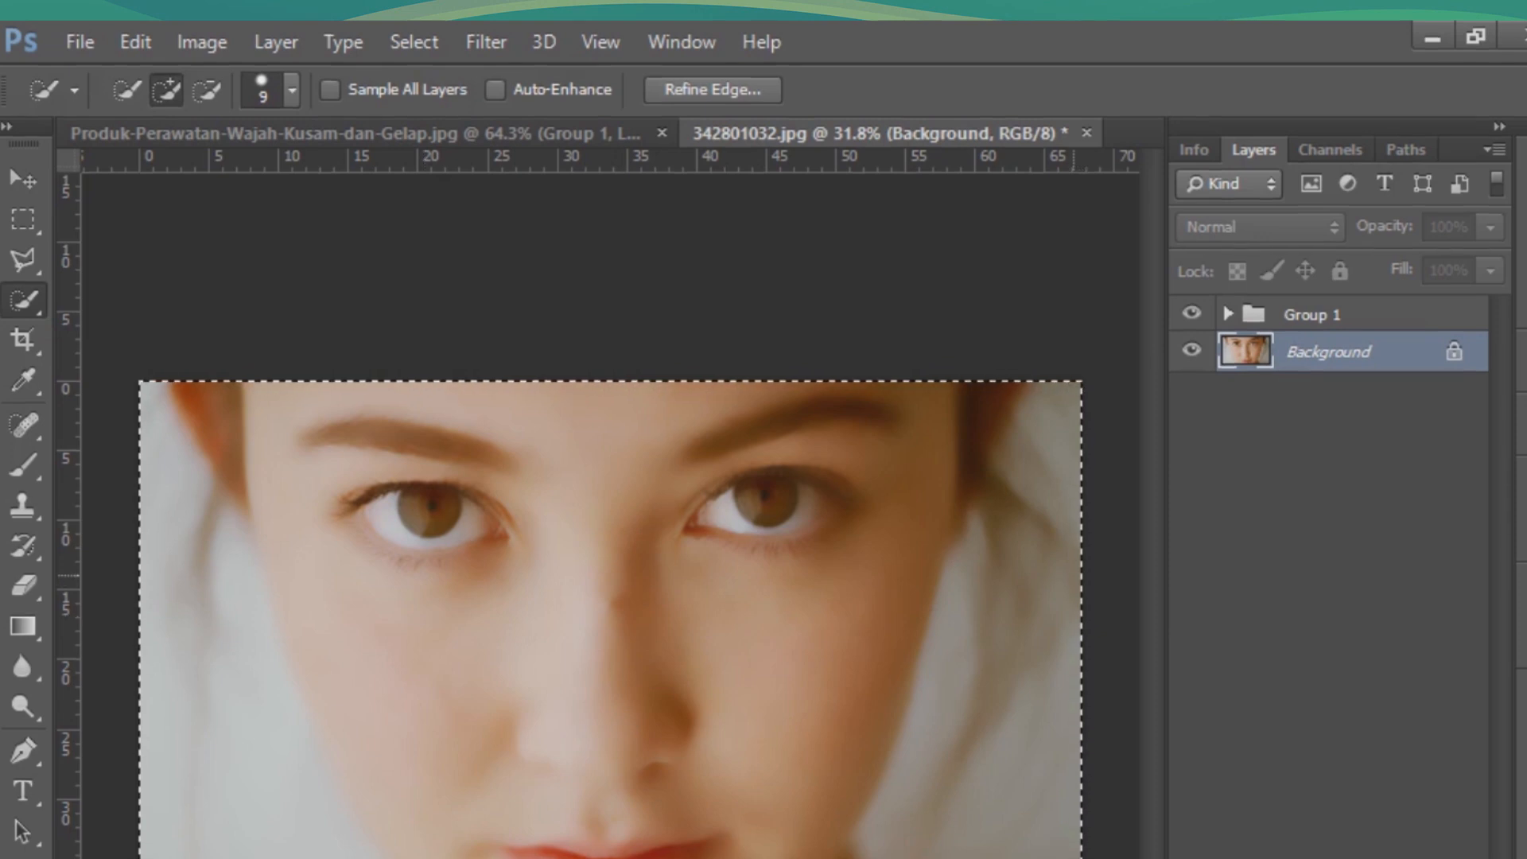
scroll(353, 453, "up", 5)
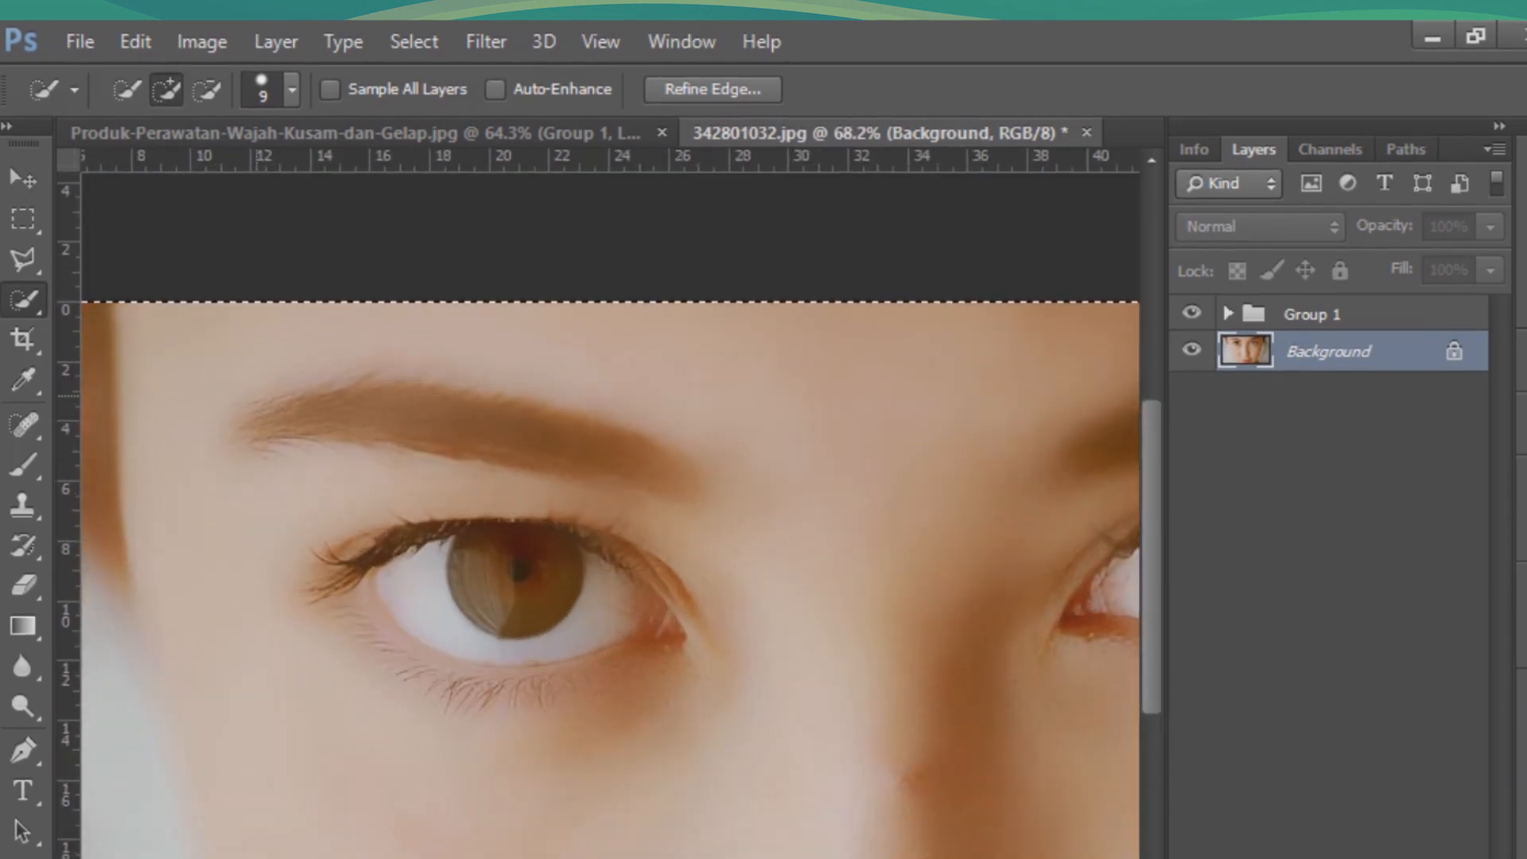
Subtract the left eyebrow from the selection by outlining it closely with the Polygonal Lasso
left_click(23, 259)
left_click(153, 89)
left_click(190, 88)
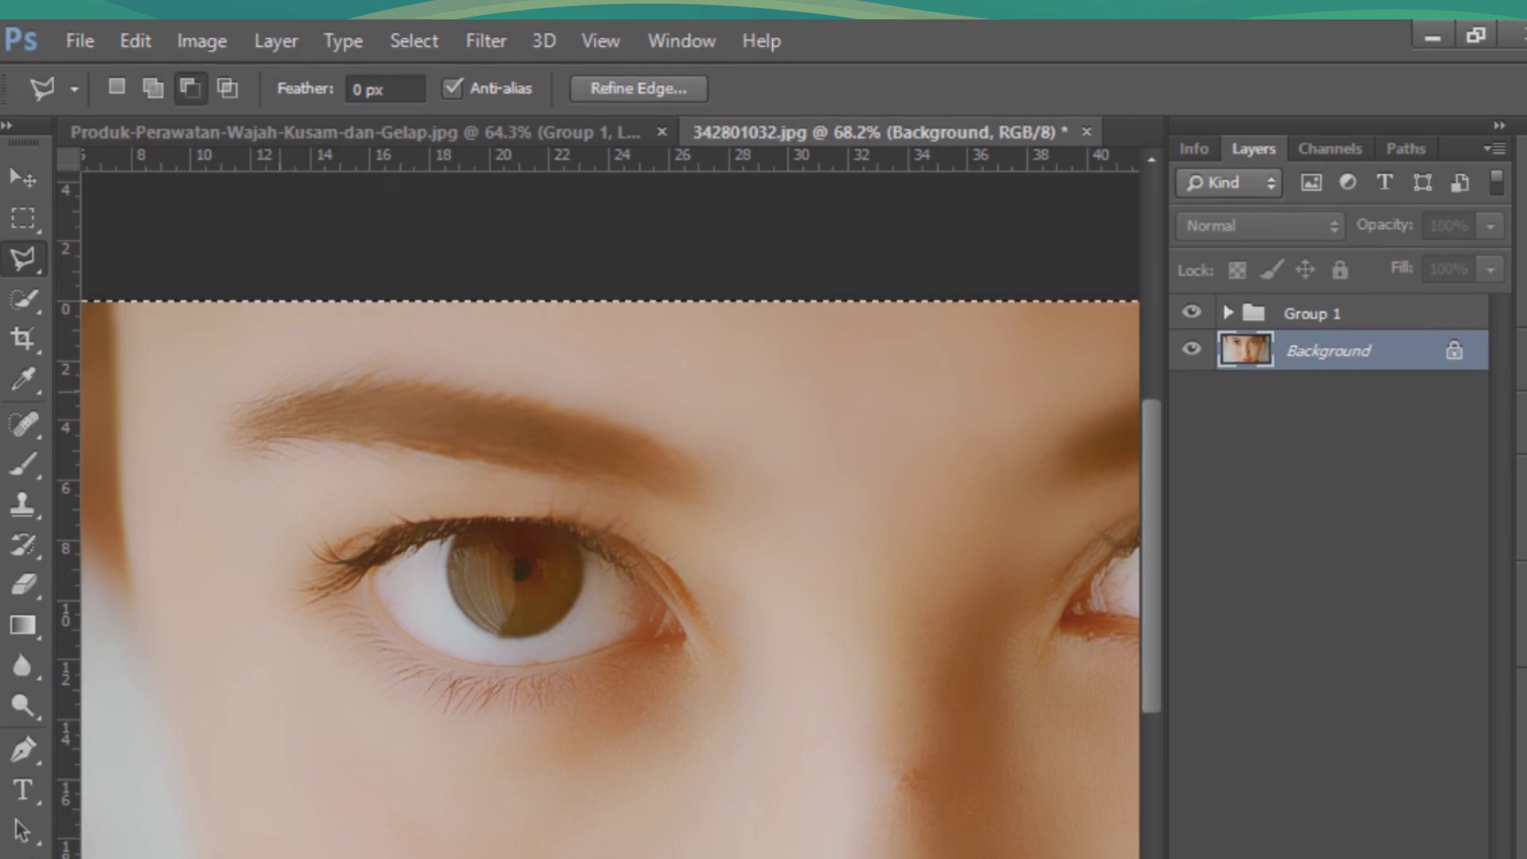
scroll(610, 515, "up", 2)
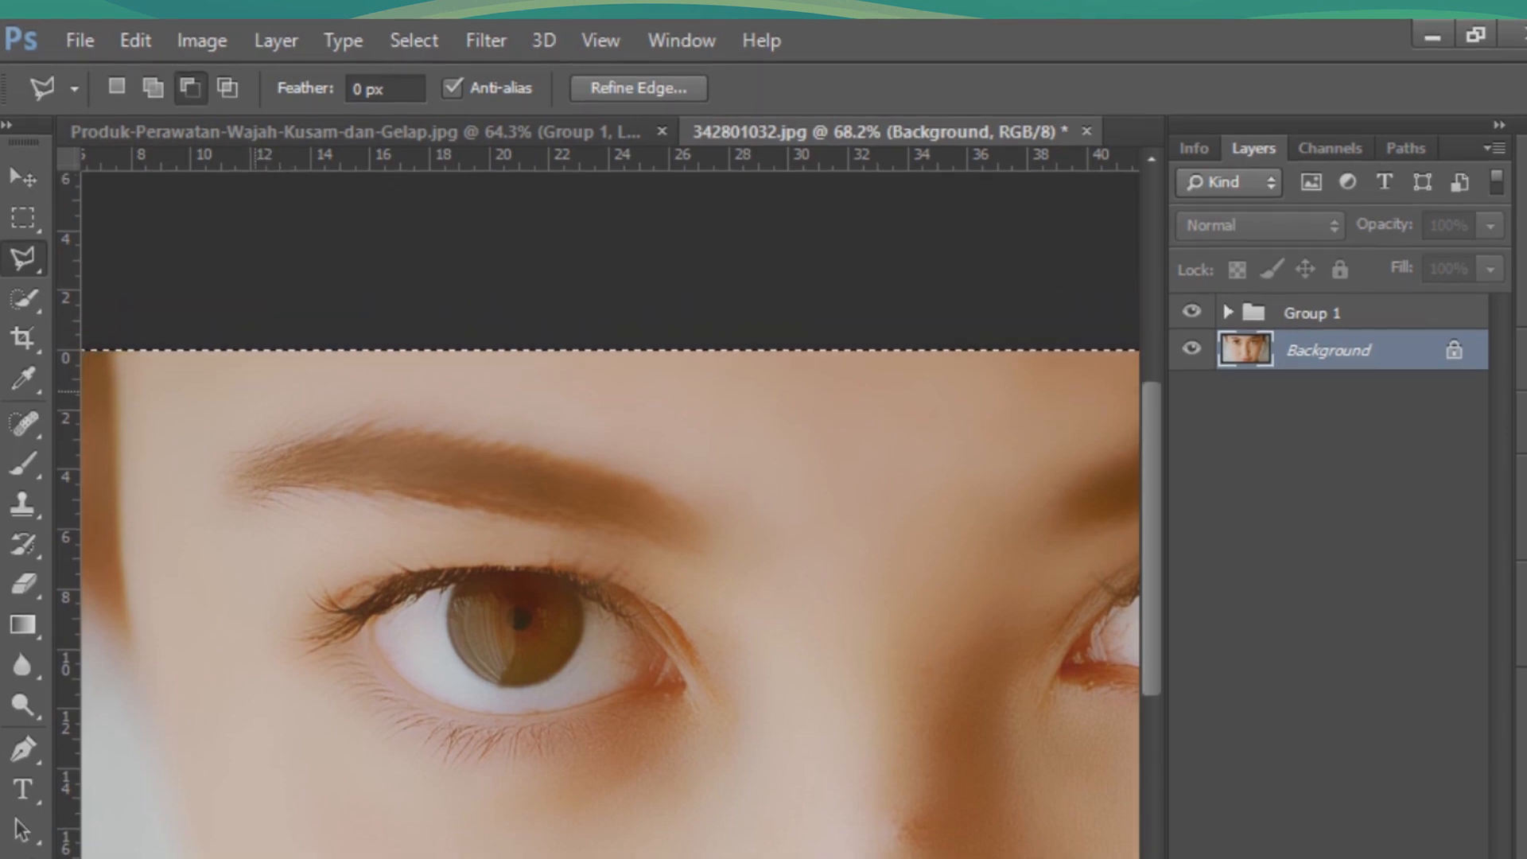
scroll(610, 515, "down", 1)
left_click(237, 415)
left_click(291, 401)
left_click(366, 394)
left_click(513, 406)
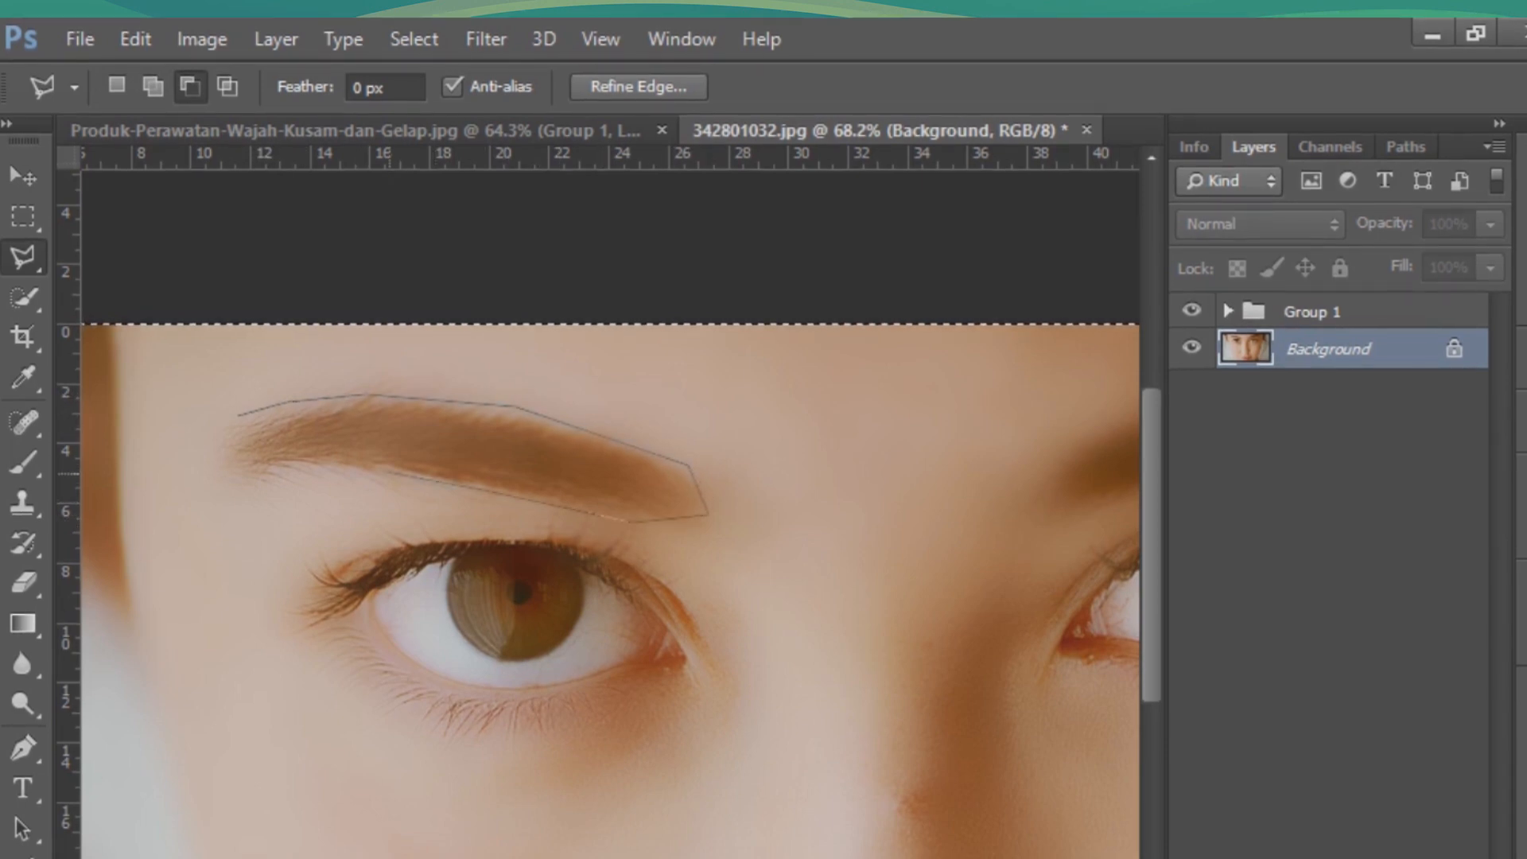
left_click(225, 473)
double_click(228, 426)
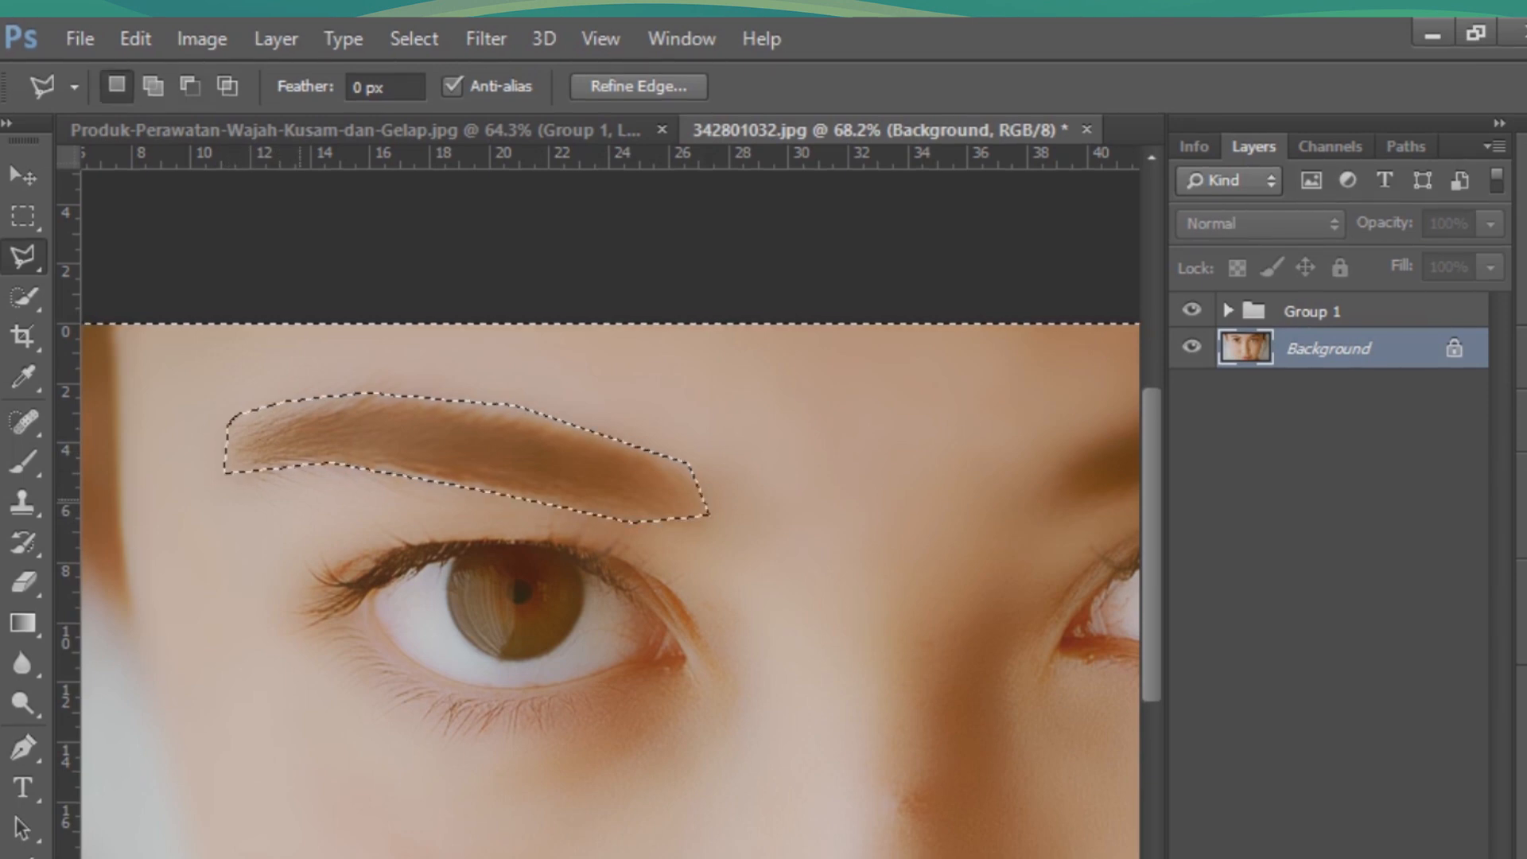
Subtract the left eye and its lashes from the selection by outlining them with the Polygonal Lasso
left_click(329, 541)
left_click(435, 525)
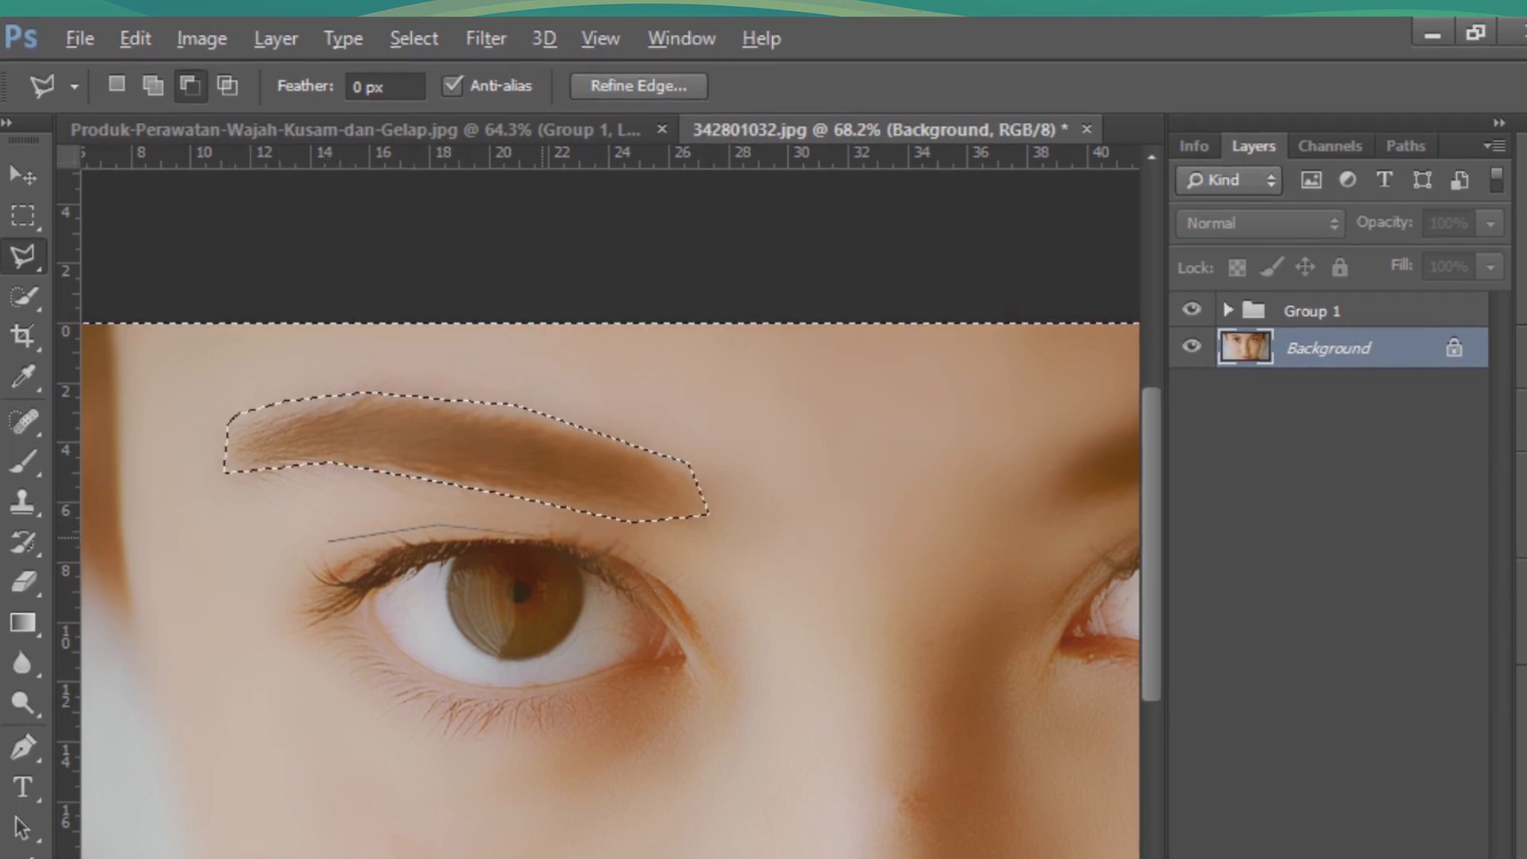
left_click(564, 534)
left_click(690, 587)
left_click(611, 748)
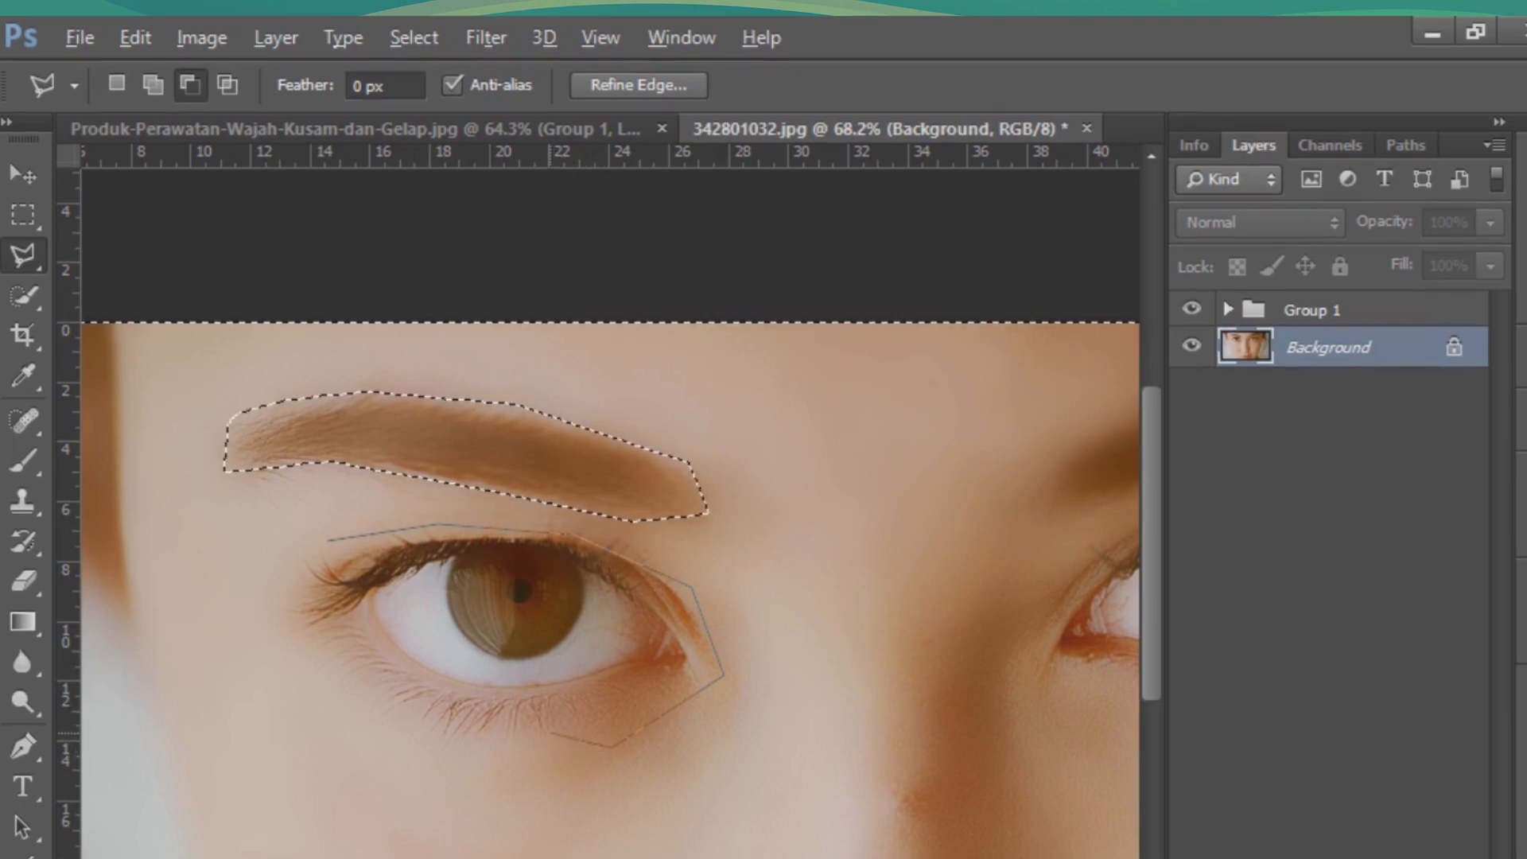
key("BackSpace")
left_click(574, 714)
left_click(342, 633)
left_click(306, 575)
left_click(327, 539)
key("ctrl+d")
Subtract the right eyebrow from the selection by outlining it closely with the Polygonal Lasso
left_click_drag(1097, 561, 95, 509)
left_click_drag(452, 517, 797, 638)
key("alt")
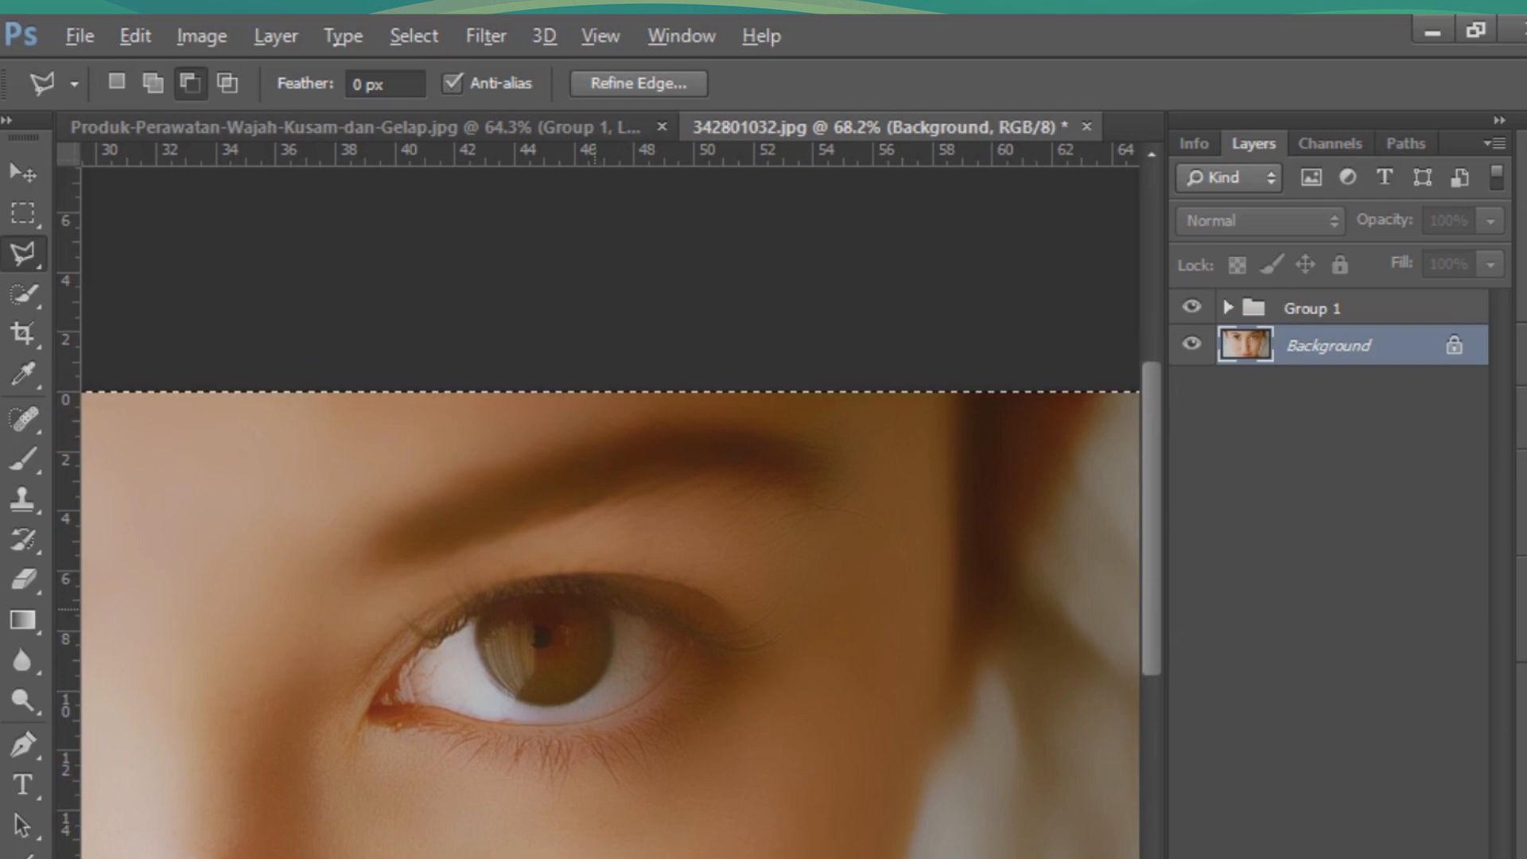
left_click(369, 563)
left_click(453, 552)
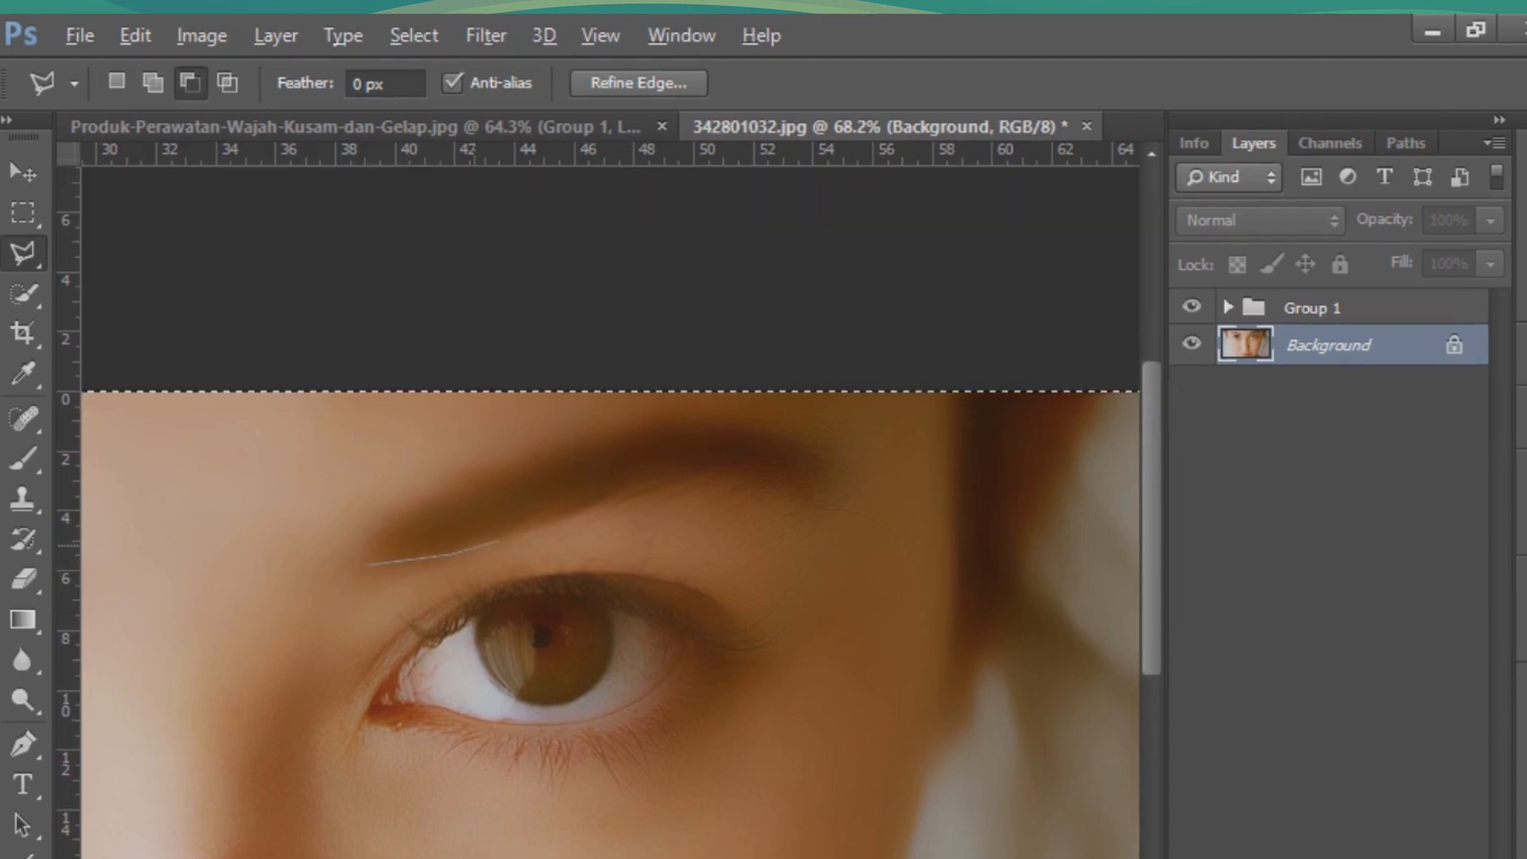
left_click(863, 499)
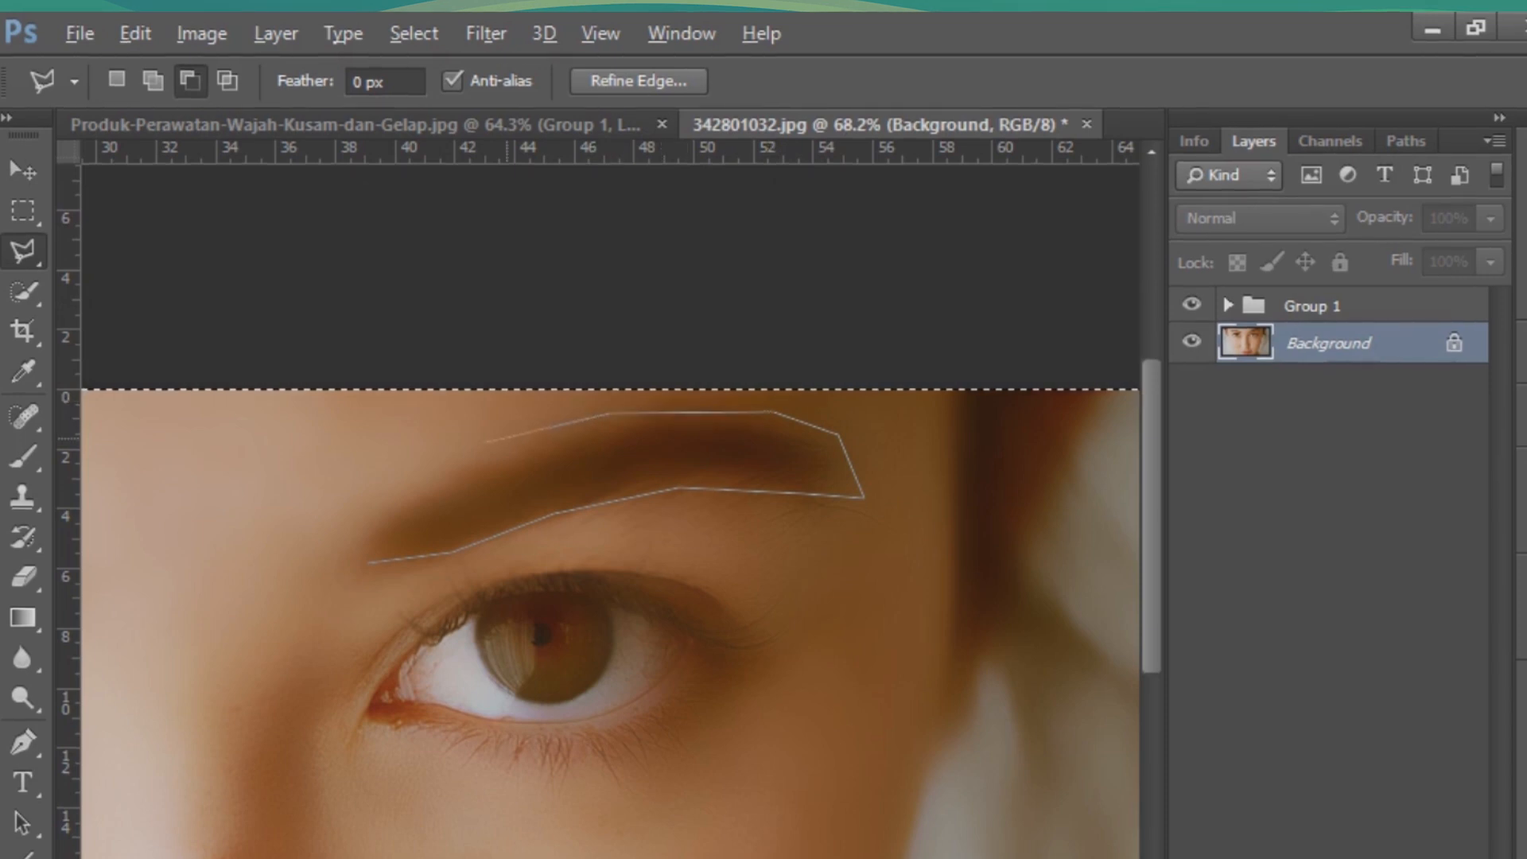
double_click(352, 555)
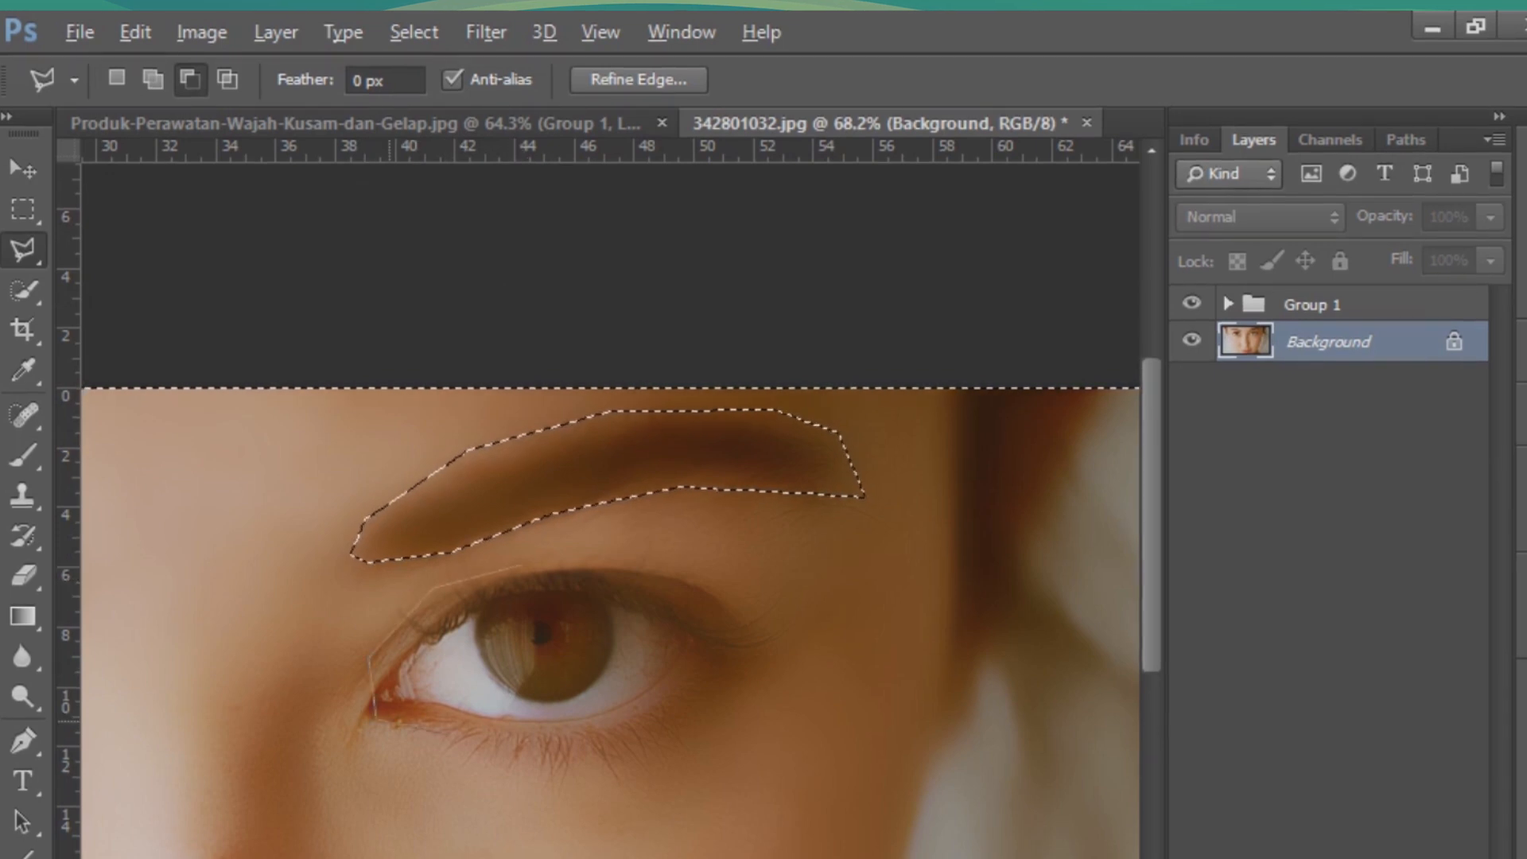
Try to subtract the right eye from the selection by outlining it with the Polygonal Lasso
left_click(624, 738)
left_click(769, 630)
left_click(680, 579)
left_click(521, 564)
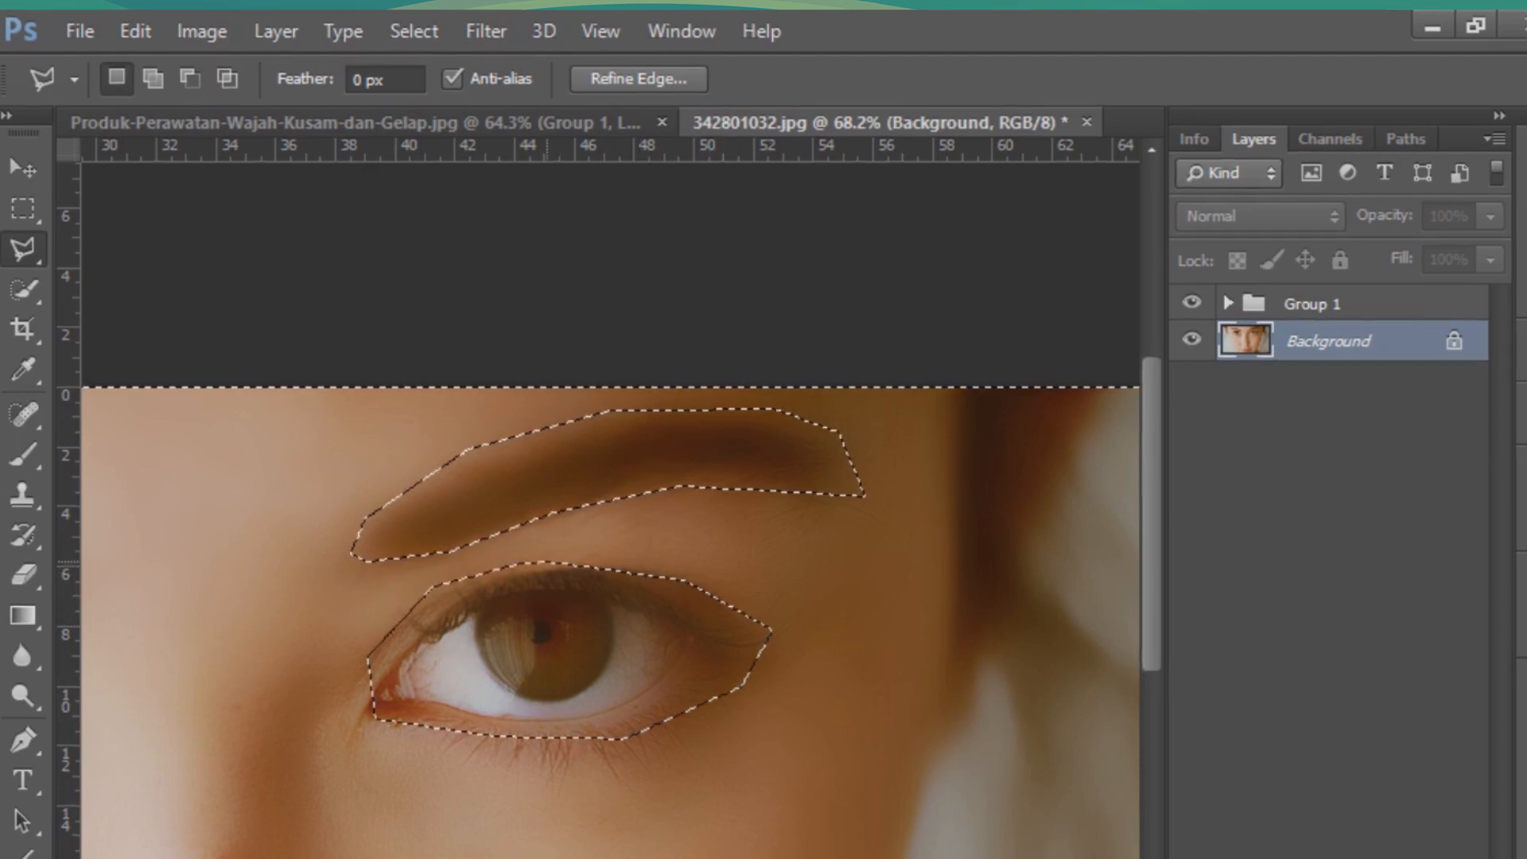
Subtract the lips from the selection by outlining them down past the image's lower edge with the Polygonal Lasso
scroll(947, 394, "down", 4)
scroll(946, 395, "down", 4)
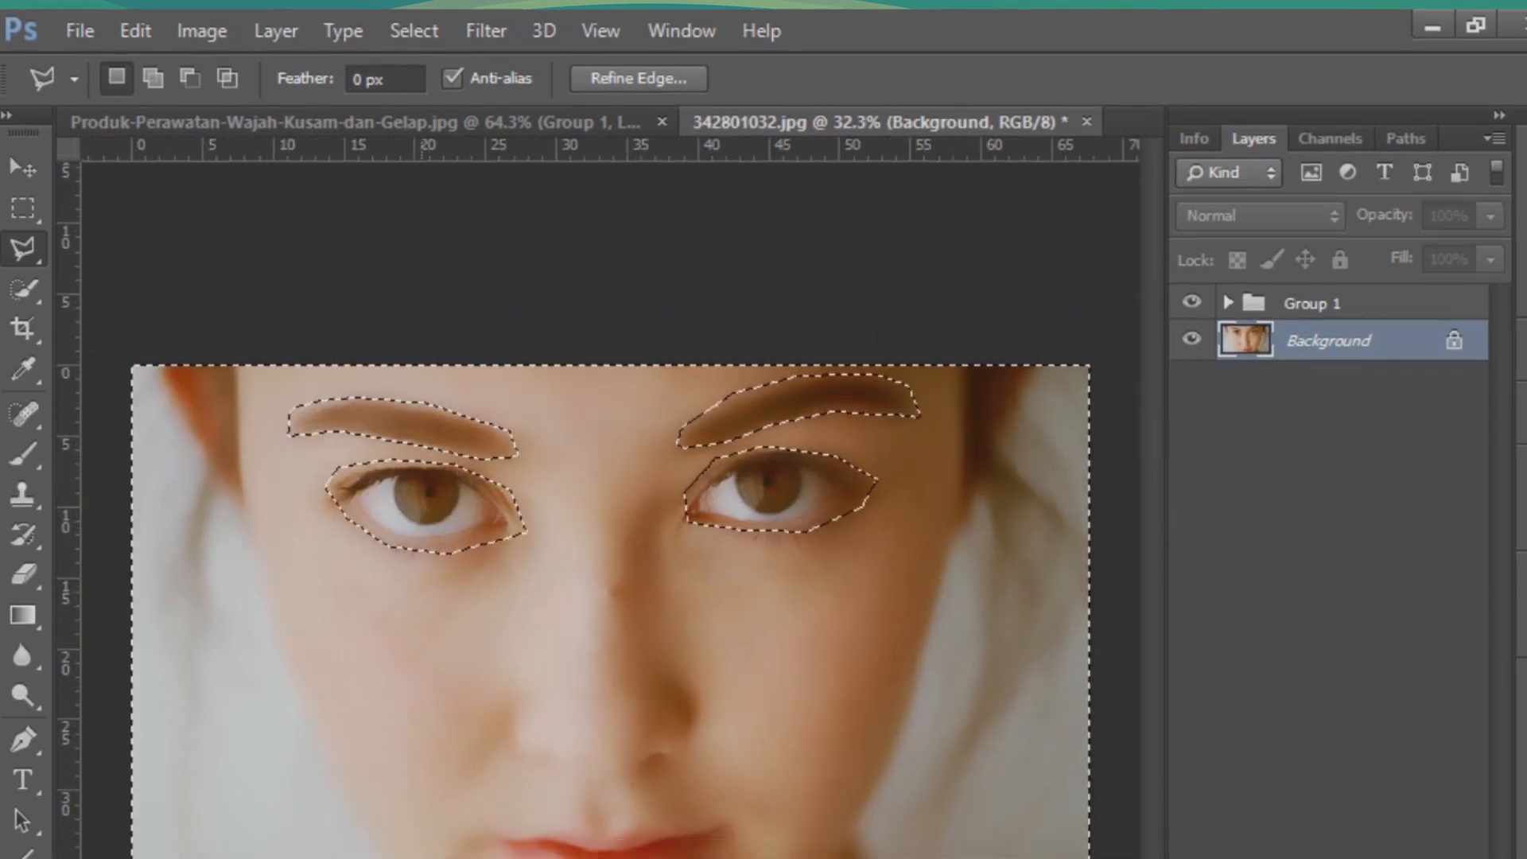
scroll(596, 659, "up", 6)
scroll(795, 834, "up", 2)
scroll(795, 835, "down", 3)
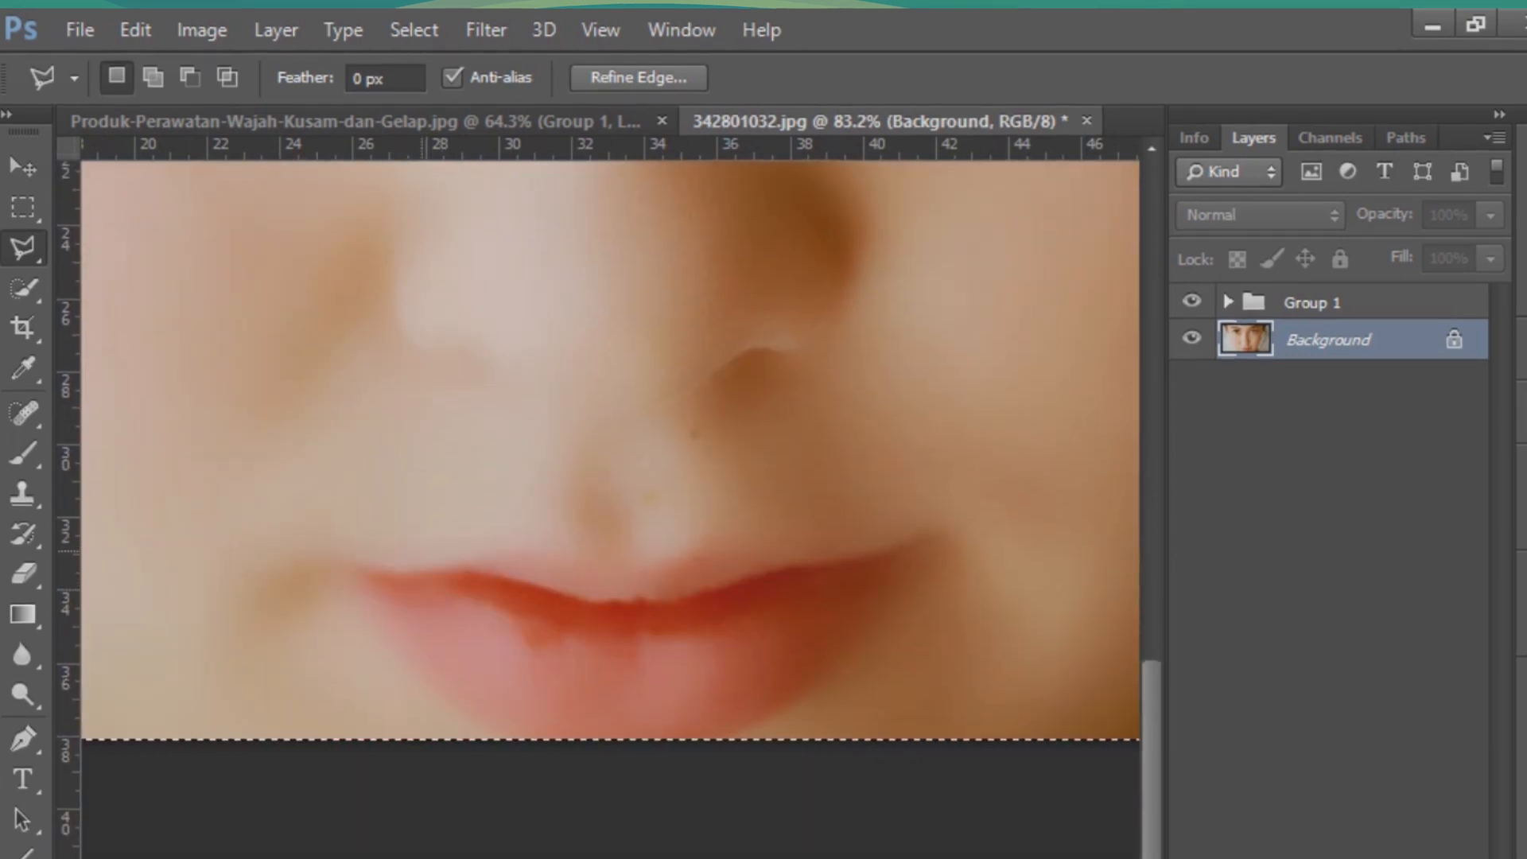
key("alt")
left_click(379, 551, "alt")
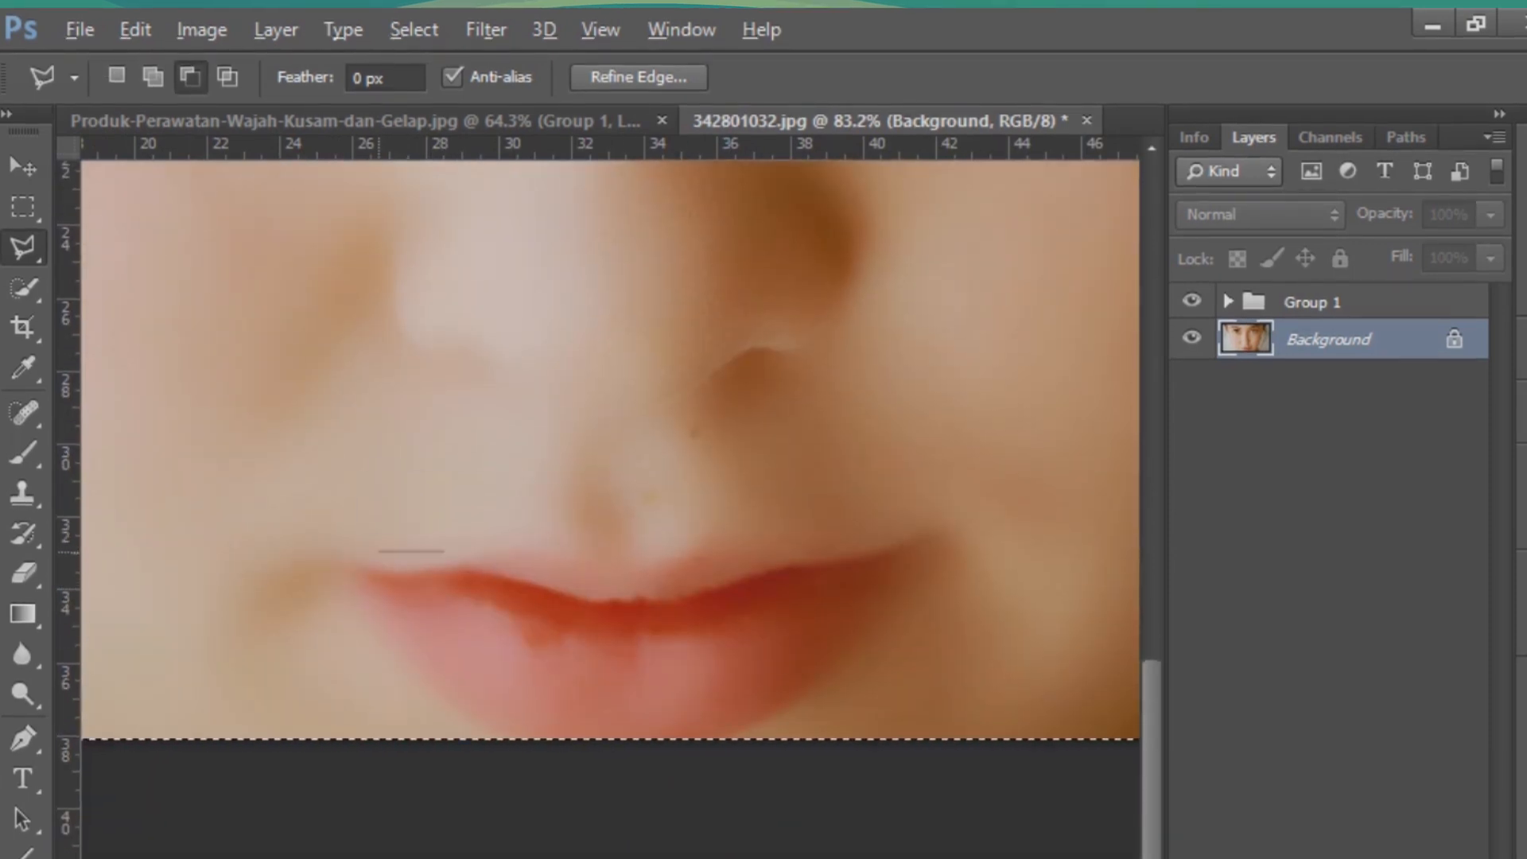
left_click(822, 545)
left_click(968, 523)
left_click(629, 787)
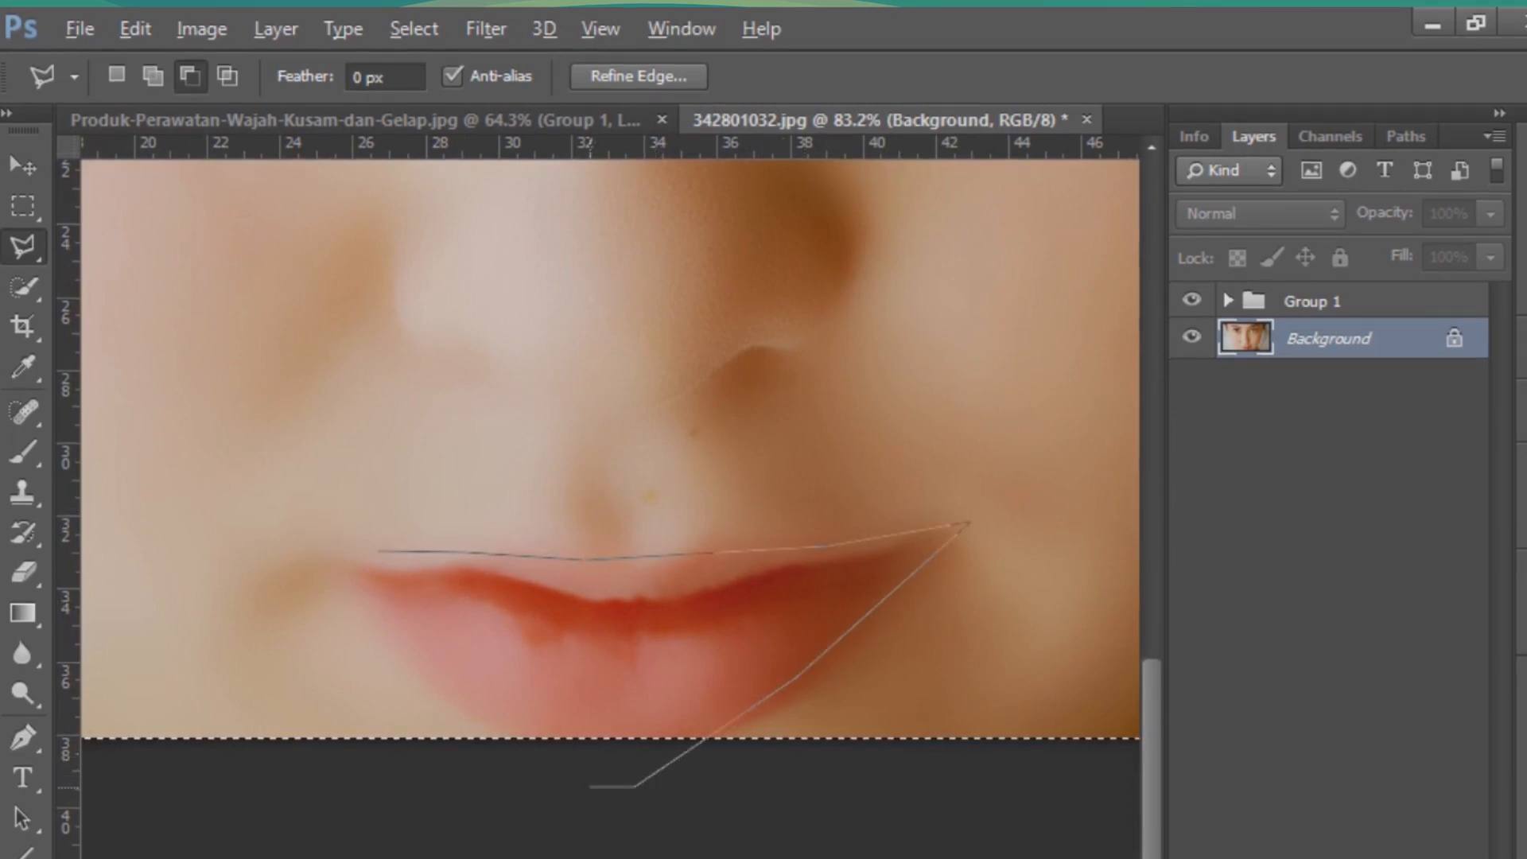
left_click(399, 697)
double_click(318, 540)
Subtract the right eye with a new Polygonal Lasso outline that follows the lids and extends past the outer lashes
scroll(807, 433, "down", 9)
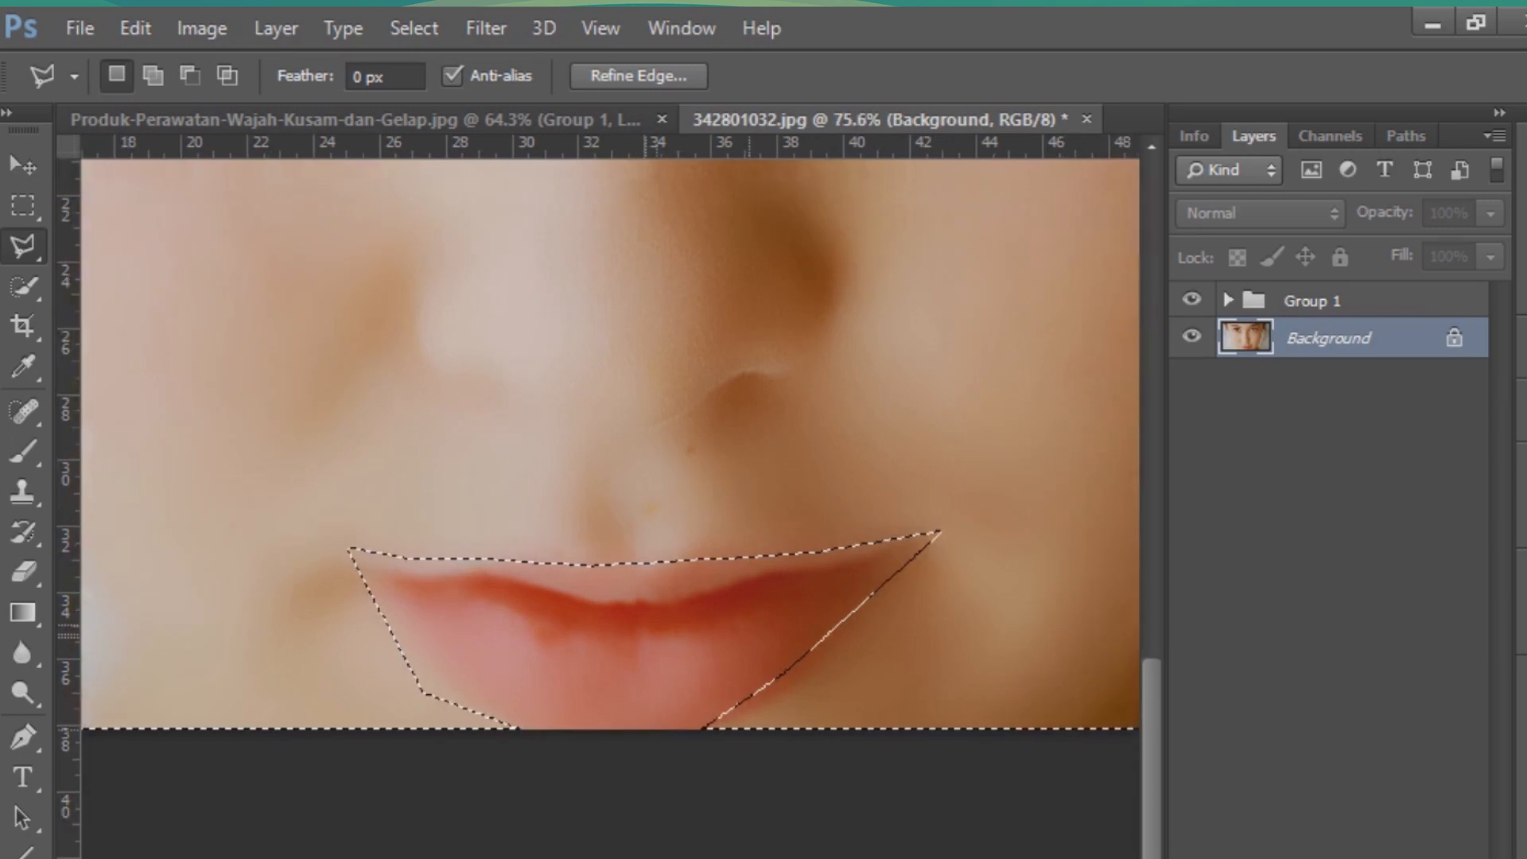
scroll(805, 441, "up", 8)
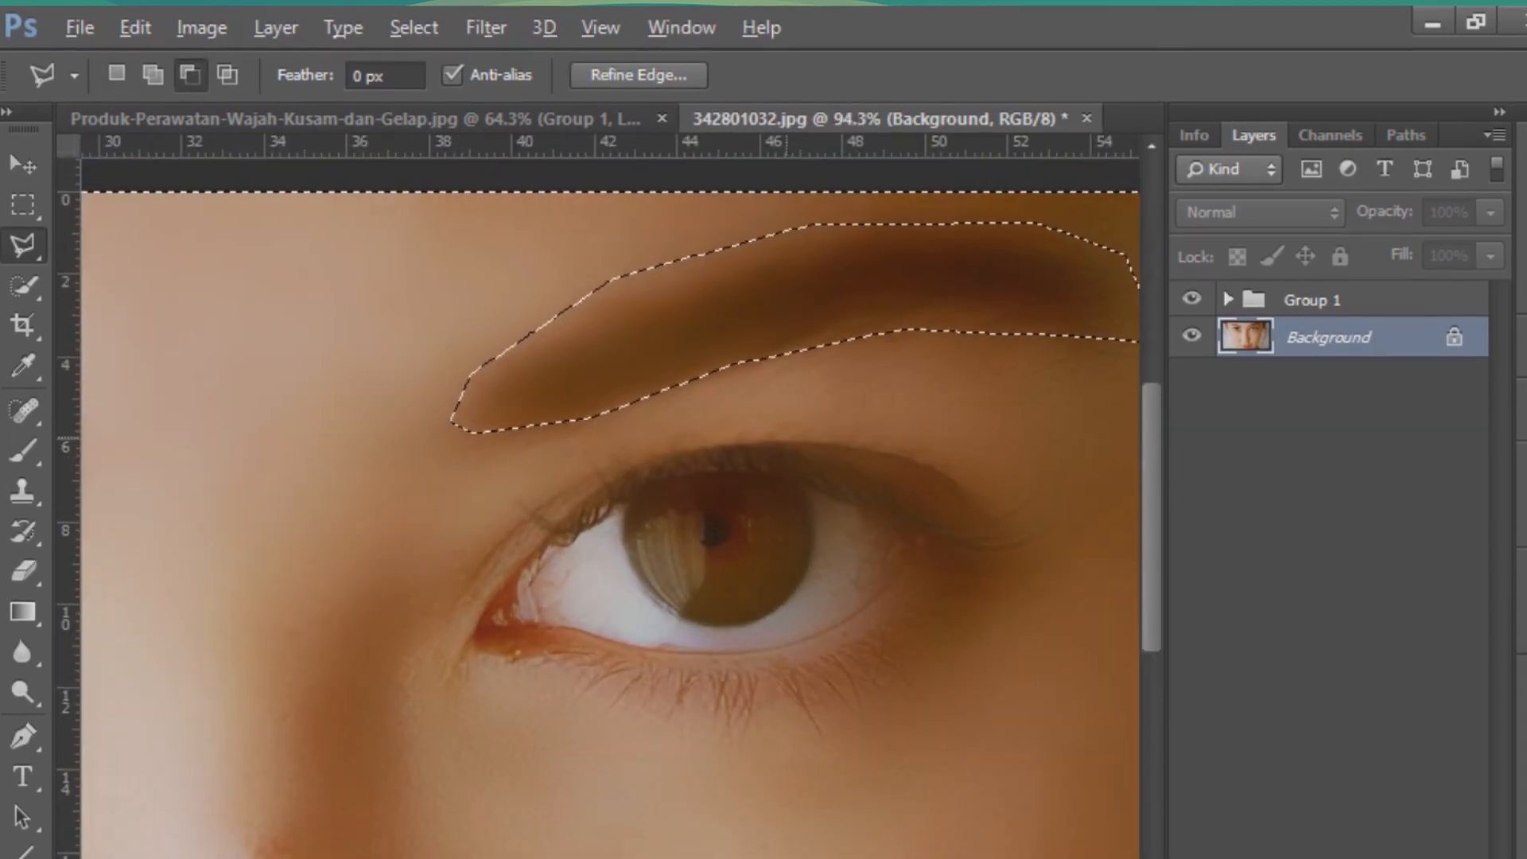
left_click(521, 505)
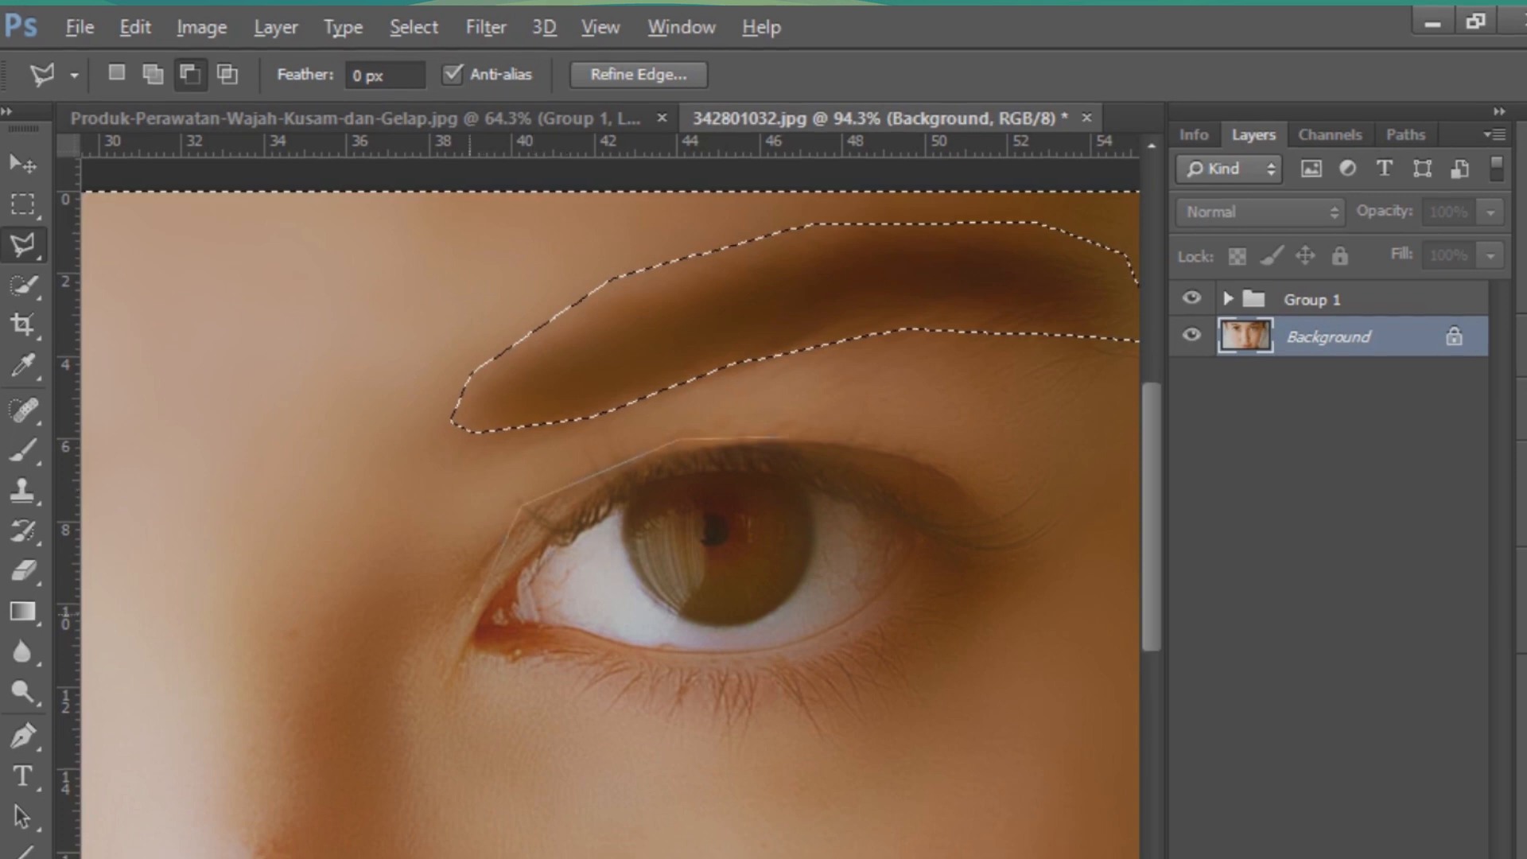
left_click(473, 640)
left_click(879, 656)
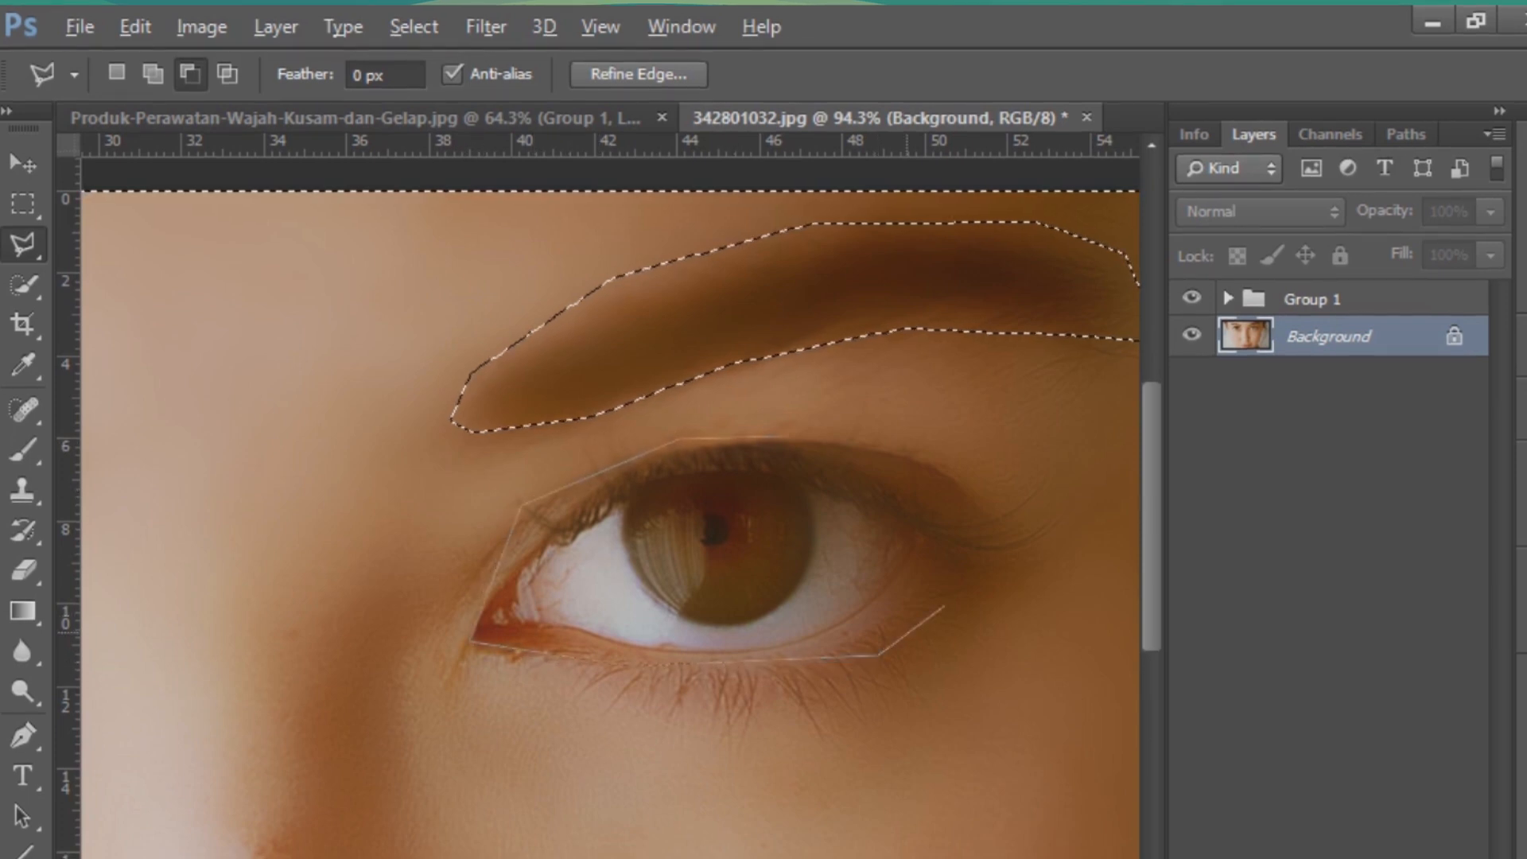
left_click(1038, 541)
left_click(1034, 476)
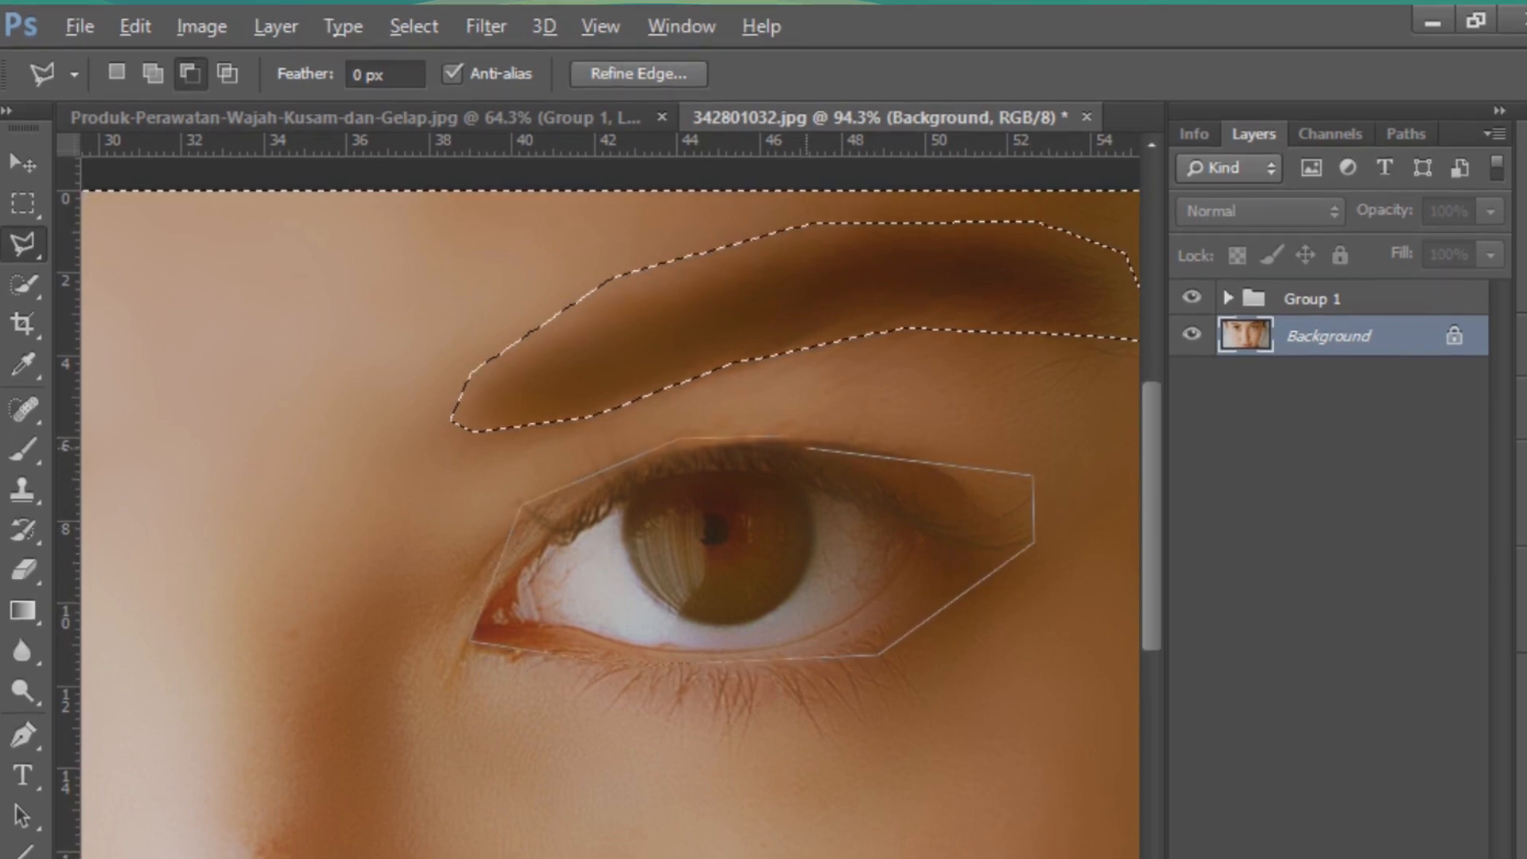
double_click(808, 446)
Add a layer mask to Group 1 from the current selection
key("ctrl+0")
scroll(610, 547, "down", 3)
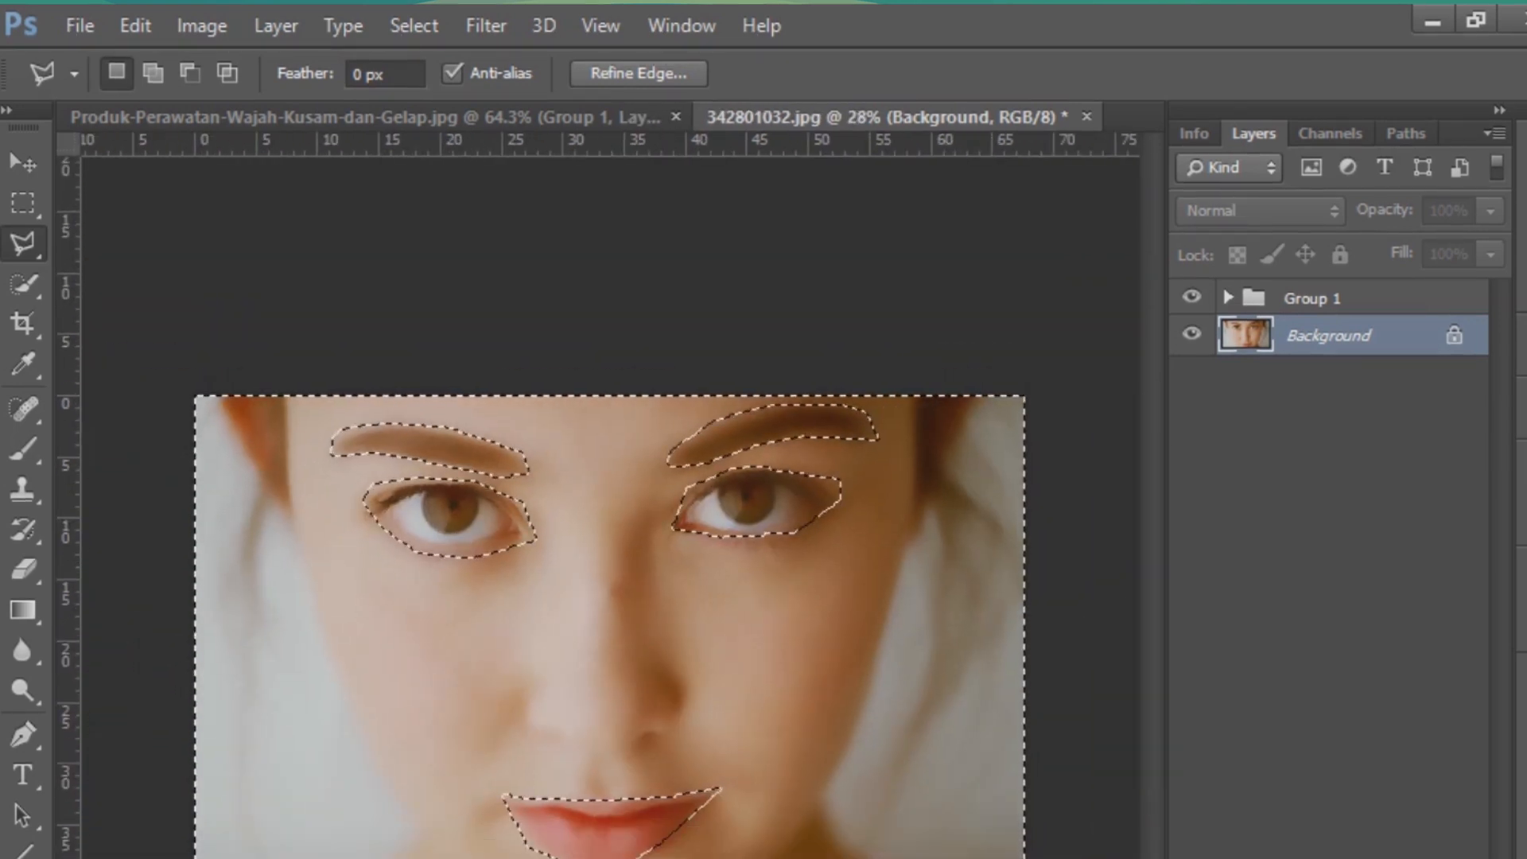
left_click(1312, 298)
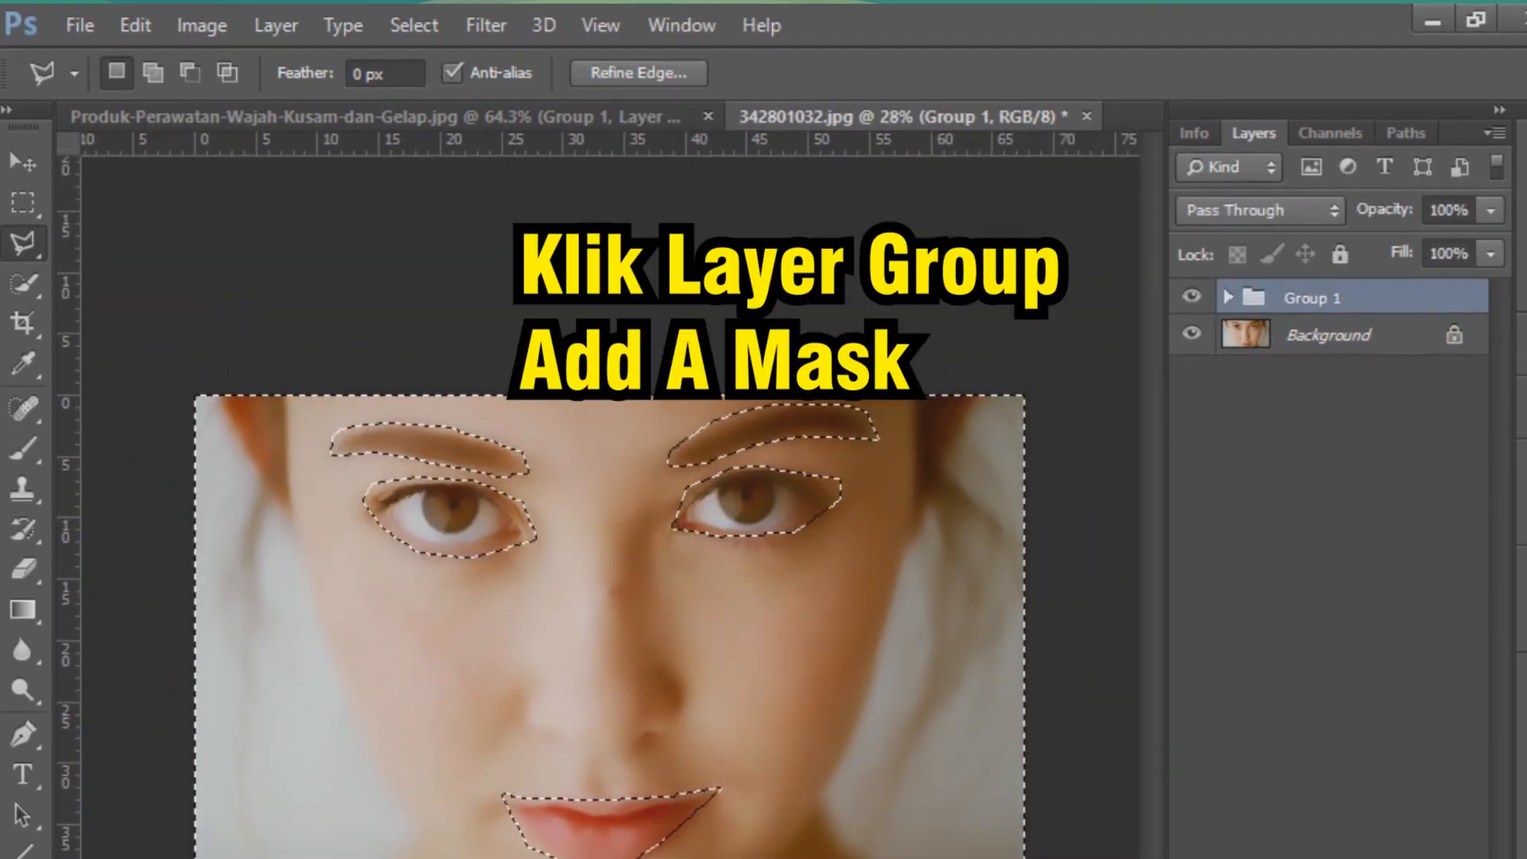
left_click(1336, 769)
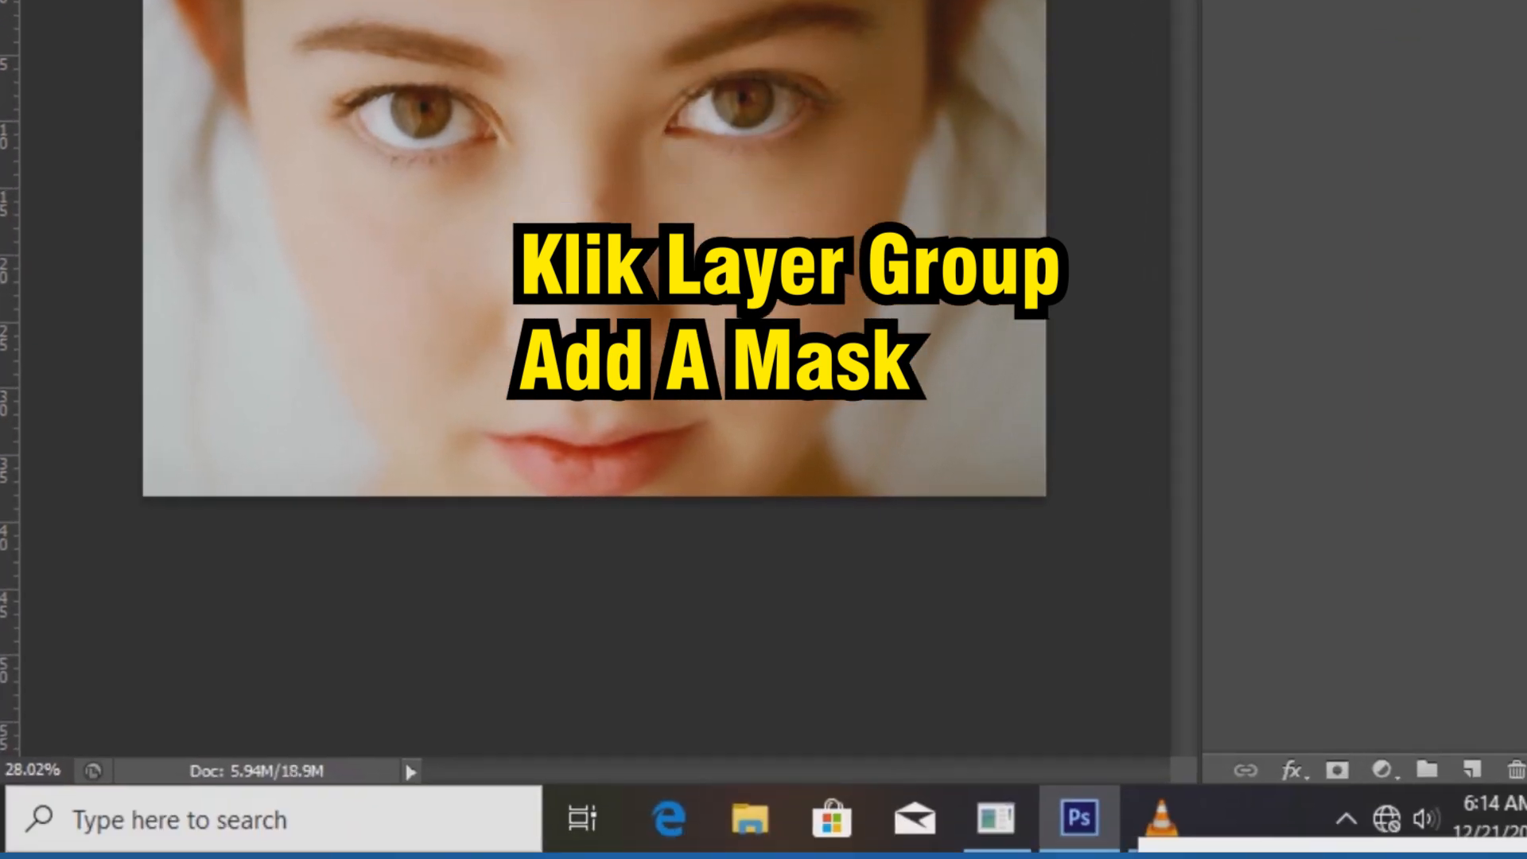
Compare the nose, right eye and cheek with Group 1 hidden and shown
scroll(614, 521, "up", 6)
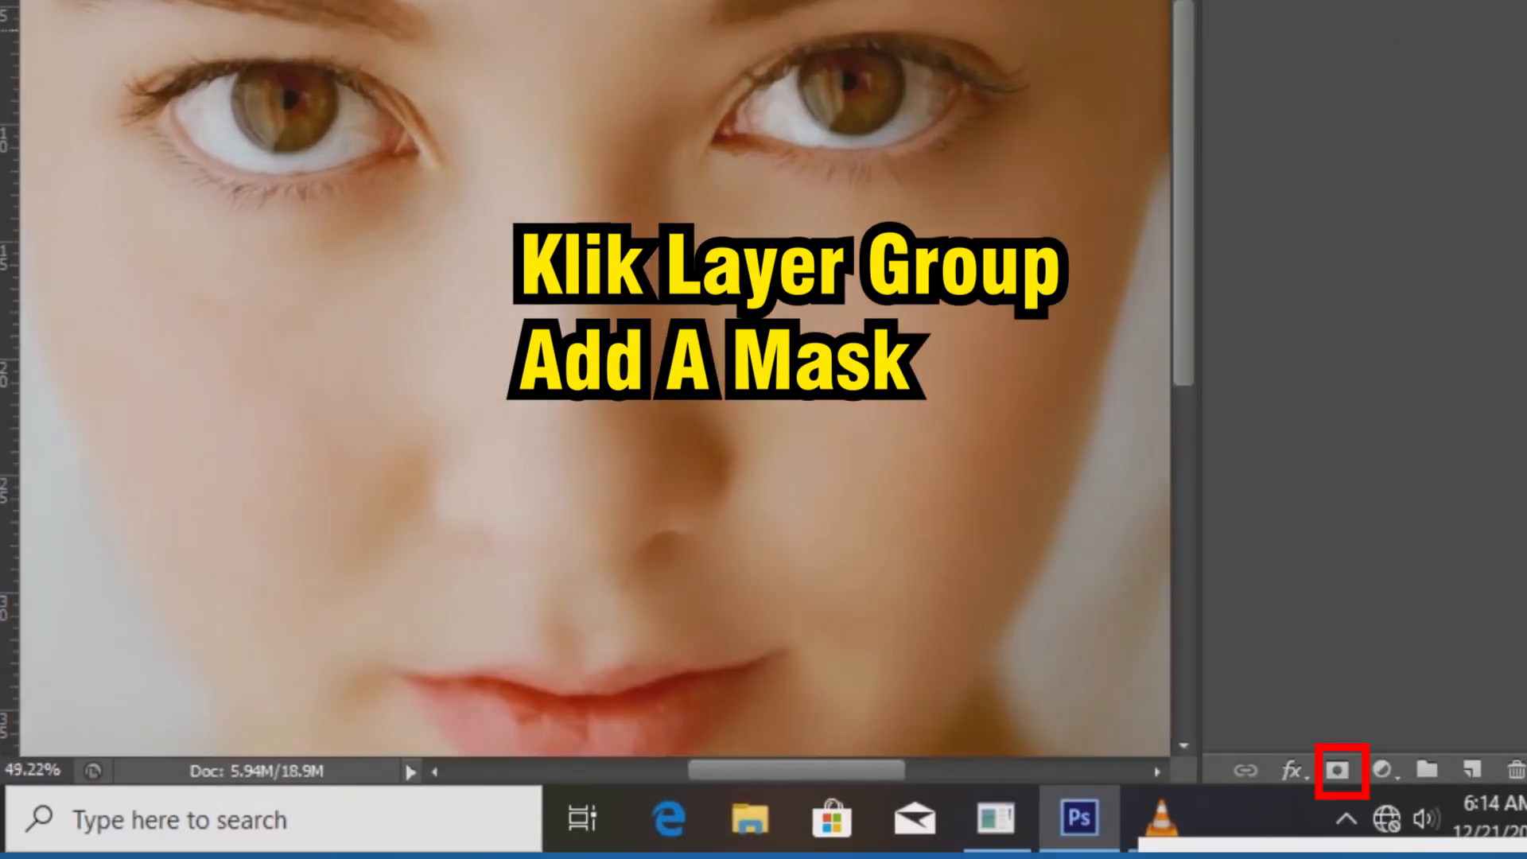
scroll(798, 29, "up", 2)
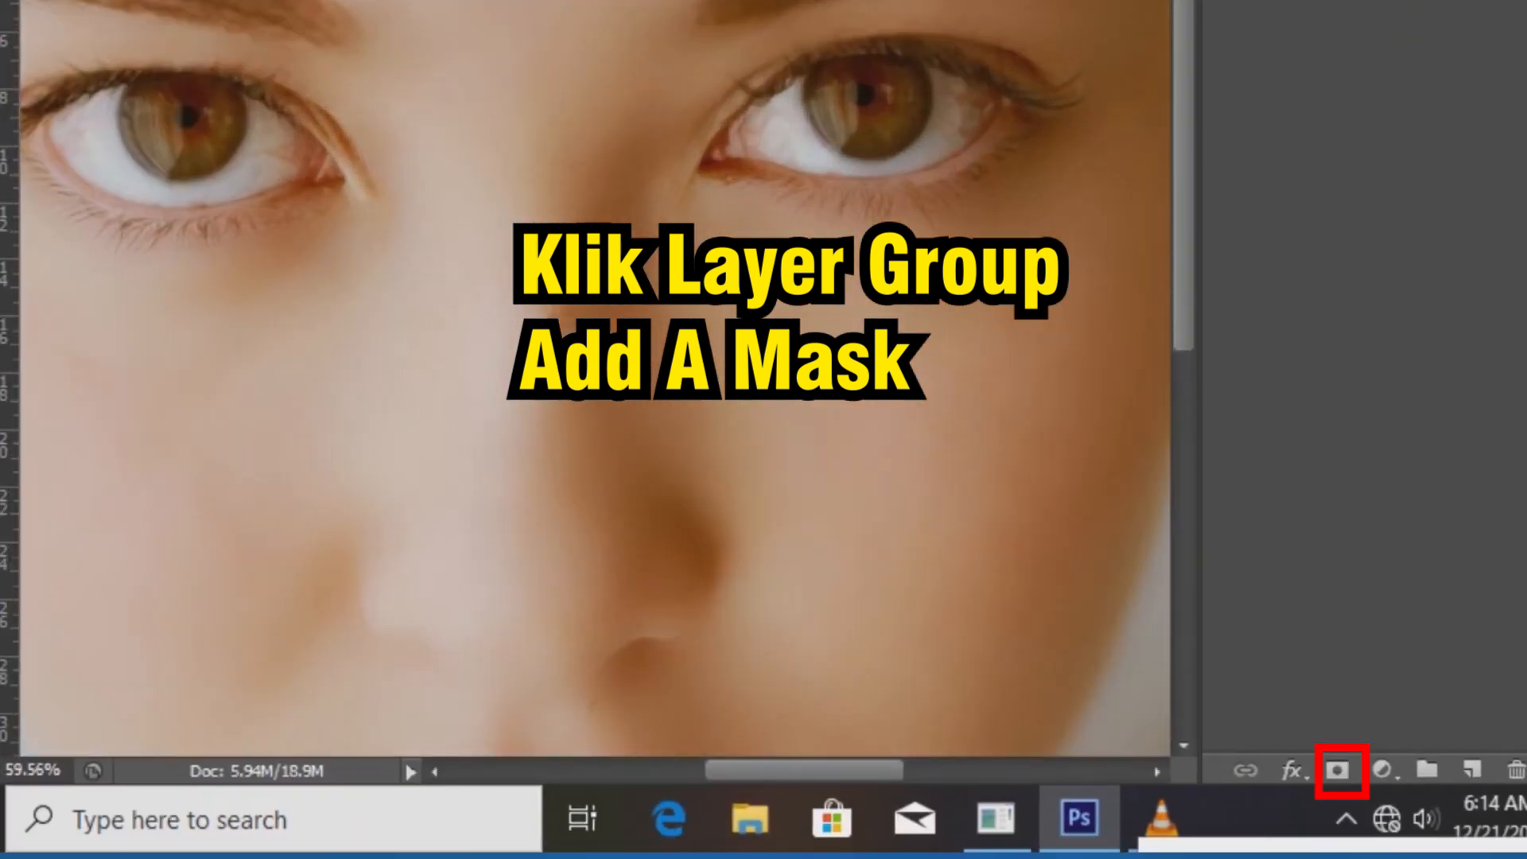
scroll(594, 378, "down", 3)
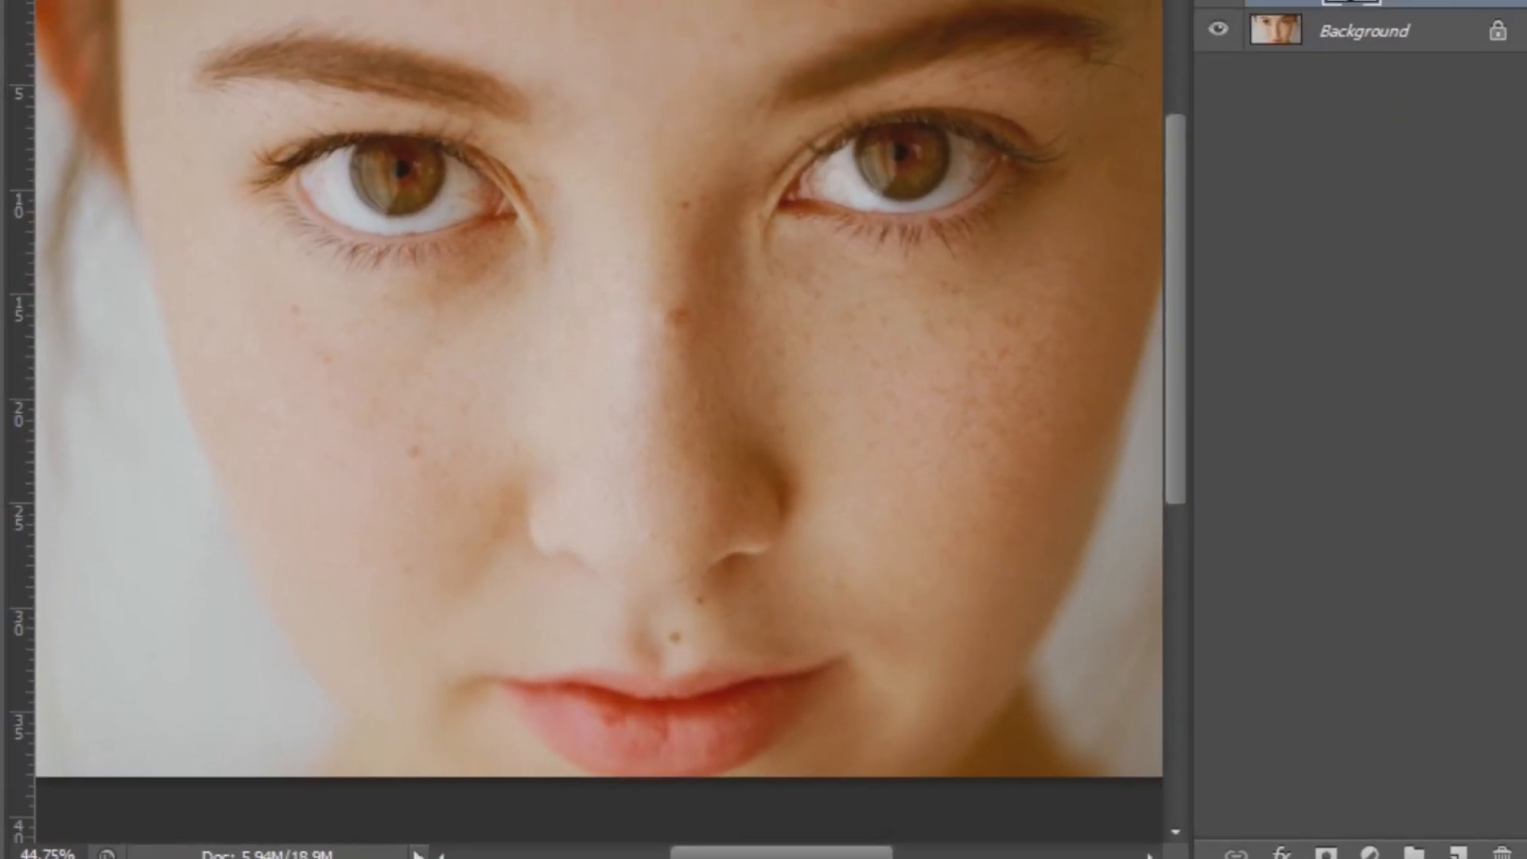
scroll(1034, 453, "up", 6)
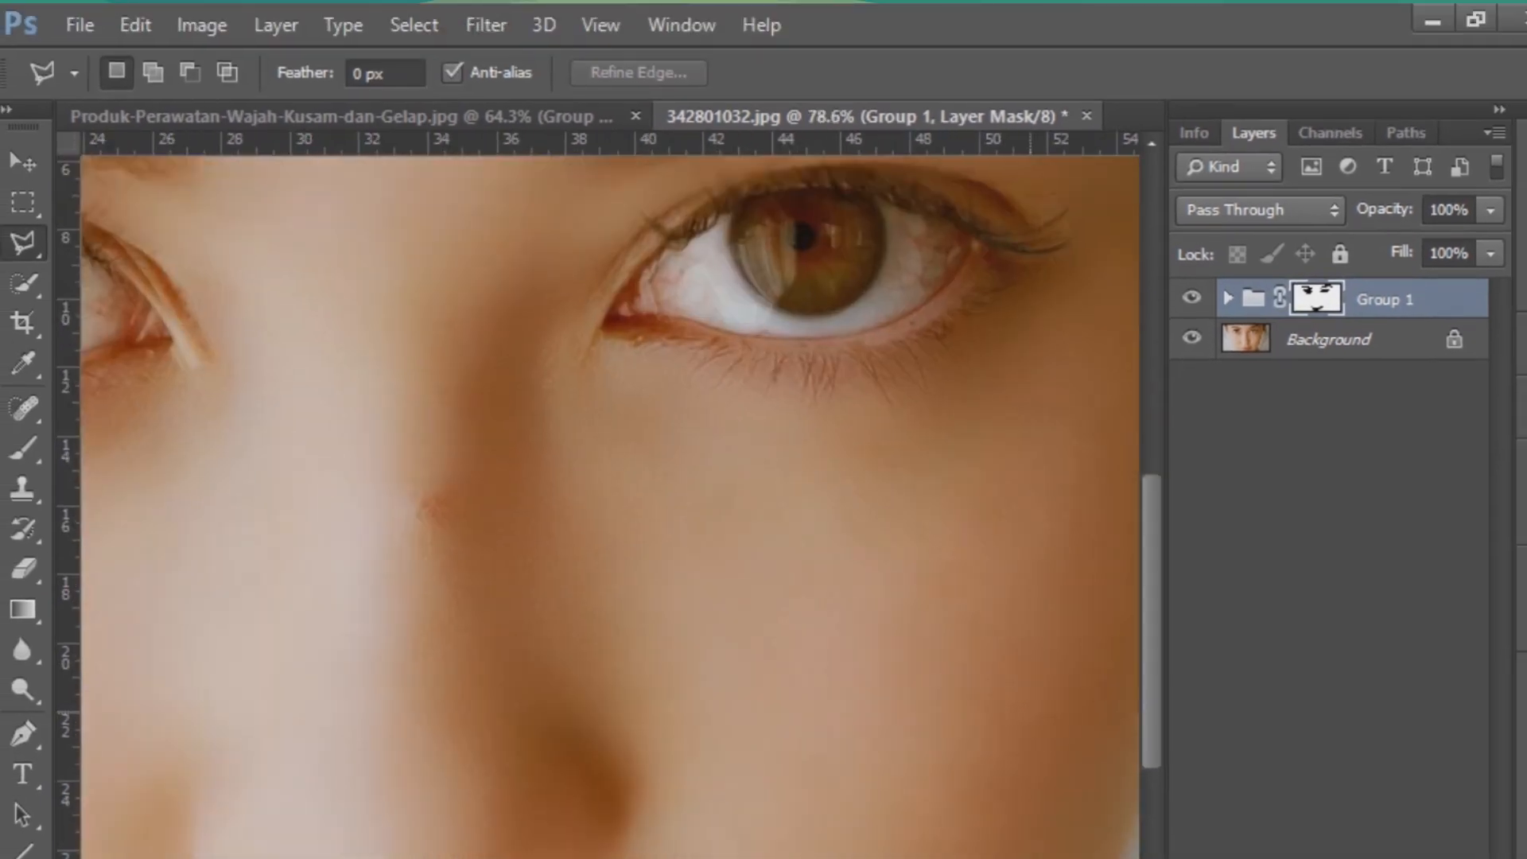
scroll(1041, 634, "up", 1)
left_click(1190, 297)
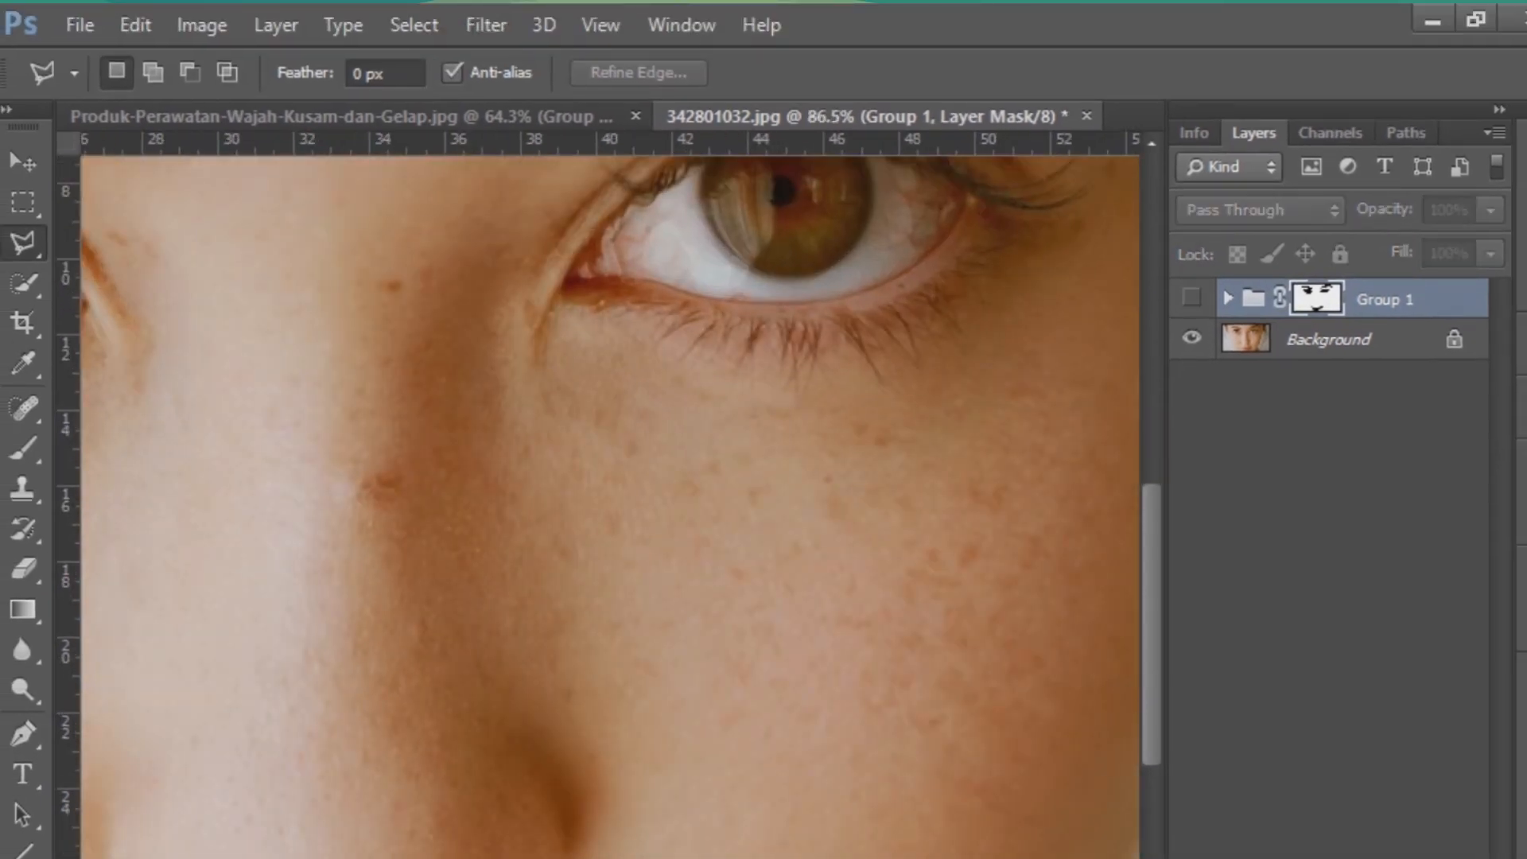
left_click(1190, 298)
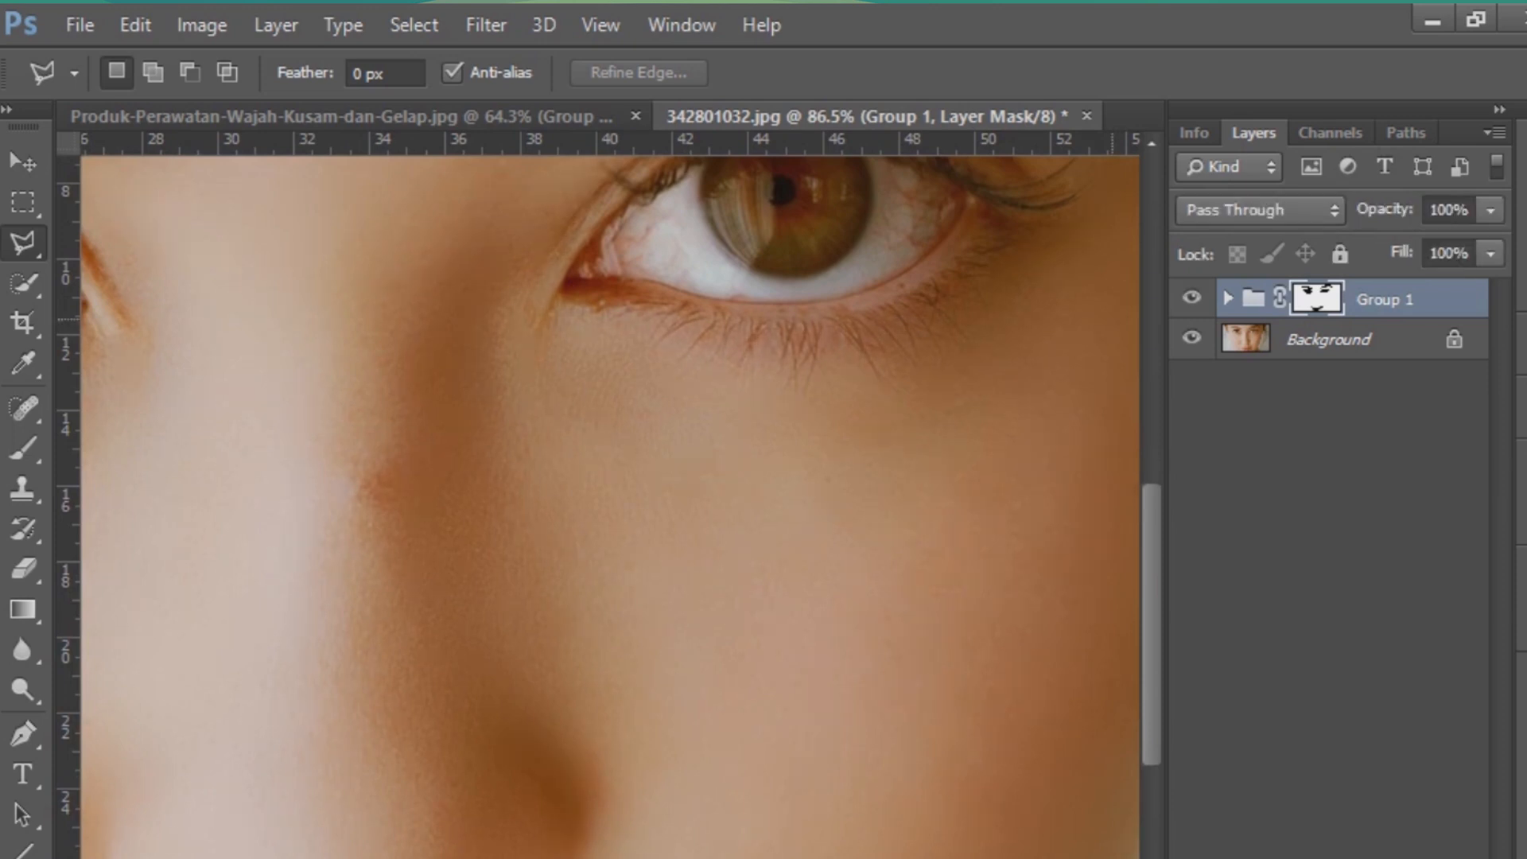
Examine the left eye and the skin around it with Group 1 hidden and shown
left_click_drag(296, 478, 852, 554)
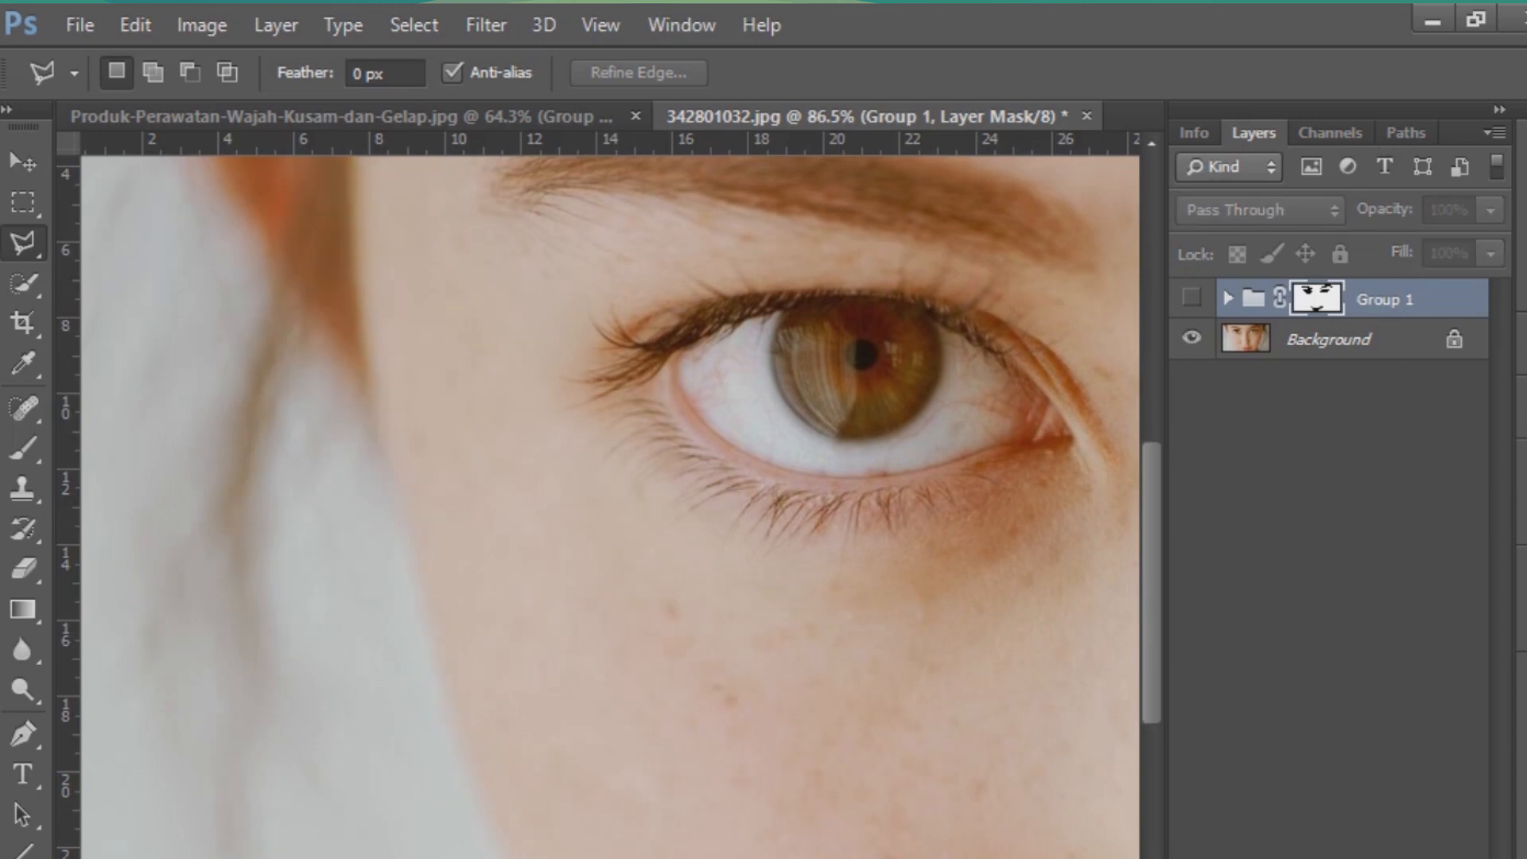
left_click(1190, 298)
left_click(1190, 298)
Compare the whole face before and after smoothing by toggling the visibility of Group 1
scroll(429, 403, "down", 4)
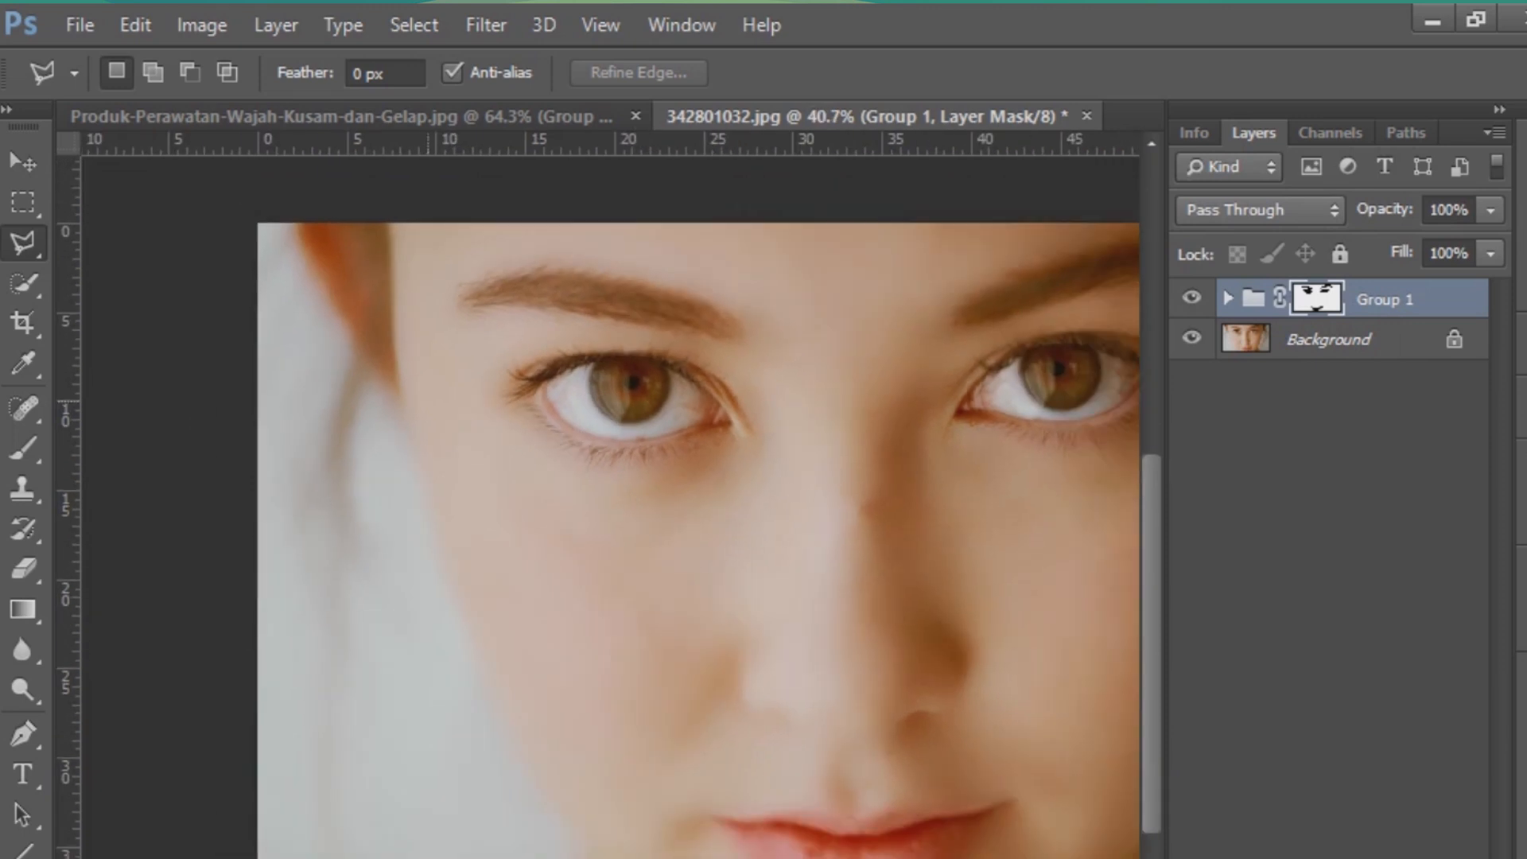
scroll(649, 541, "down", 2)
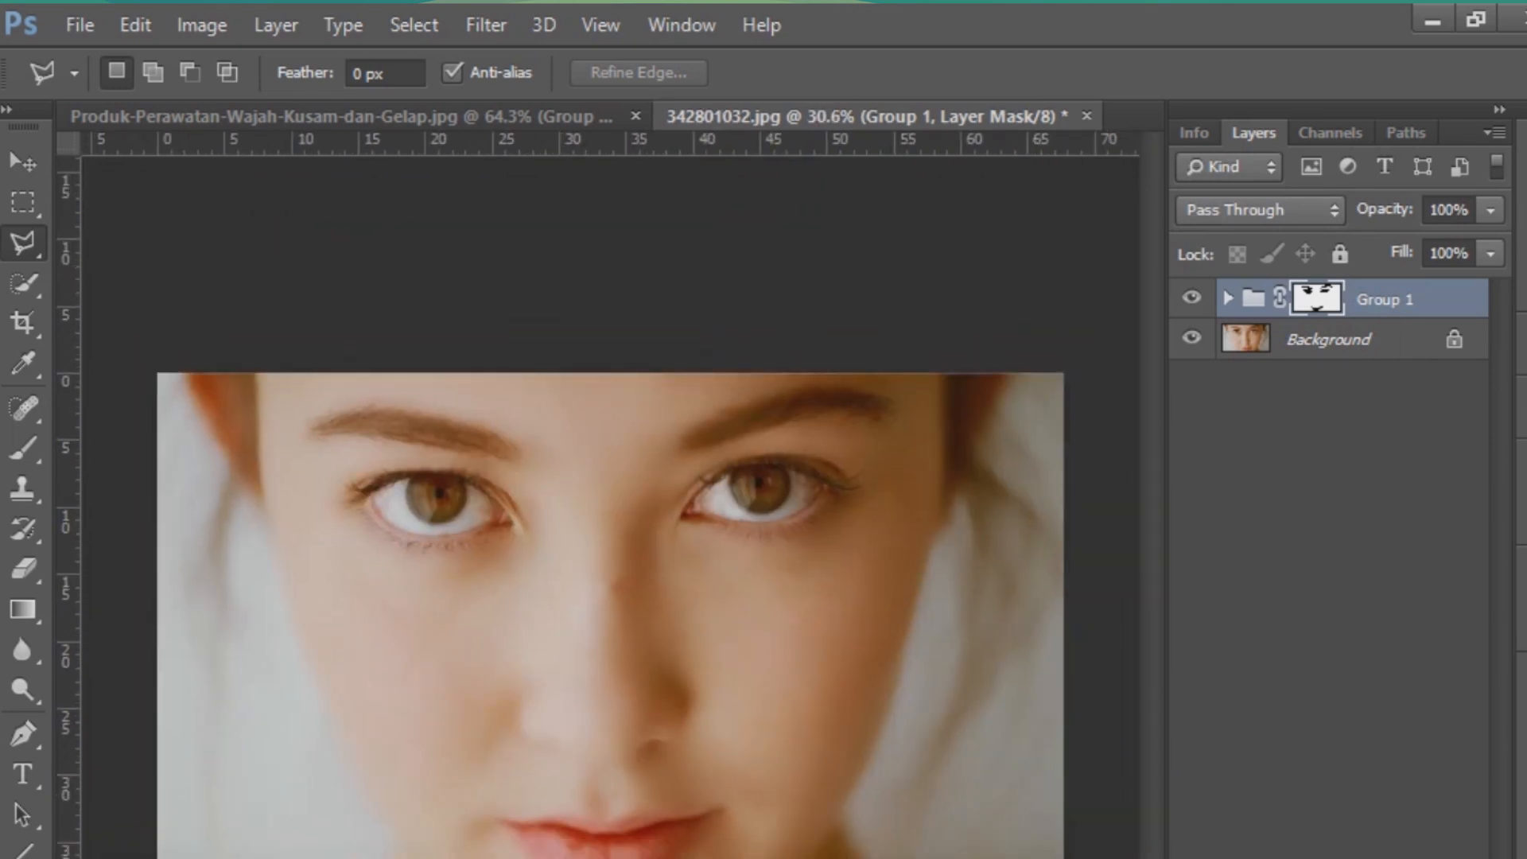
left_click(1190, 298)
scroll(691, 541, "up", 3)
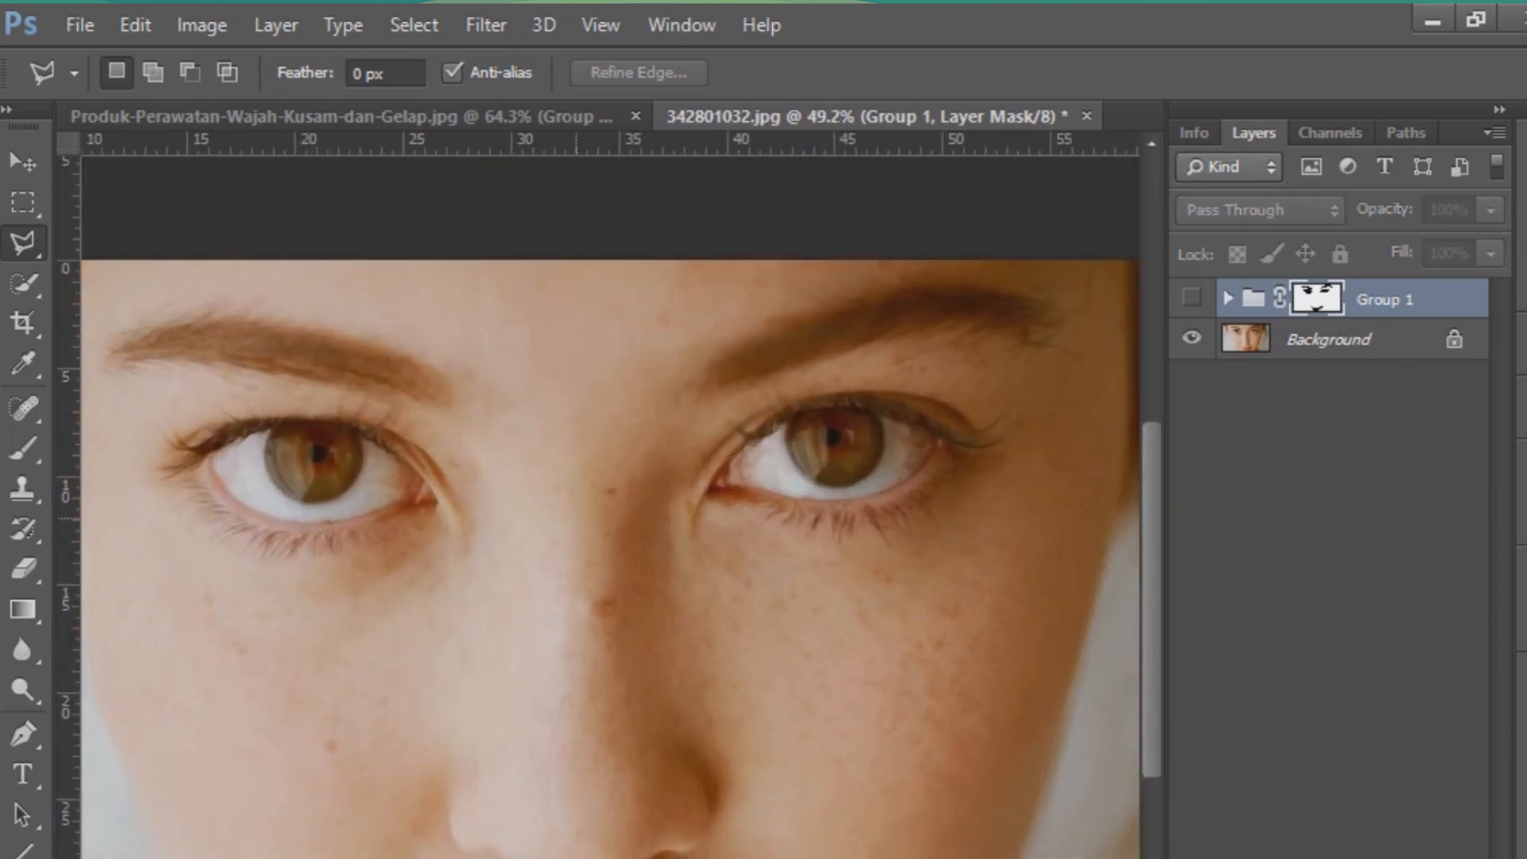
left_click(1190, 297)
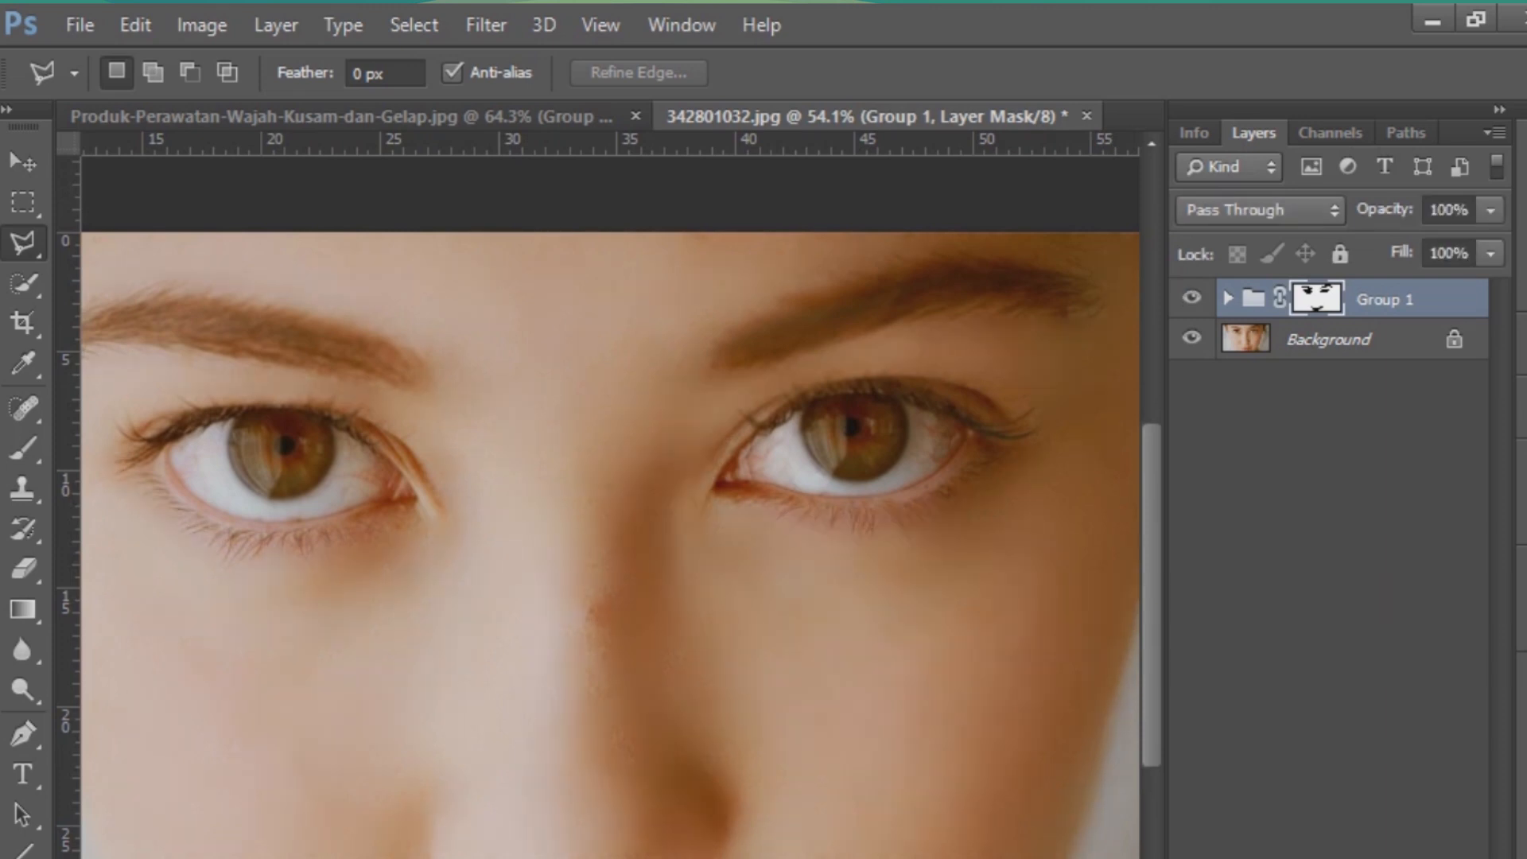